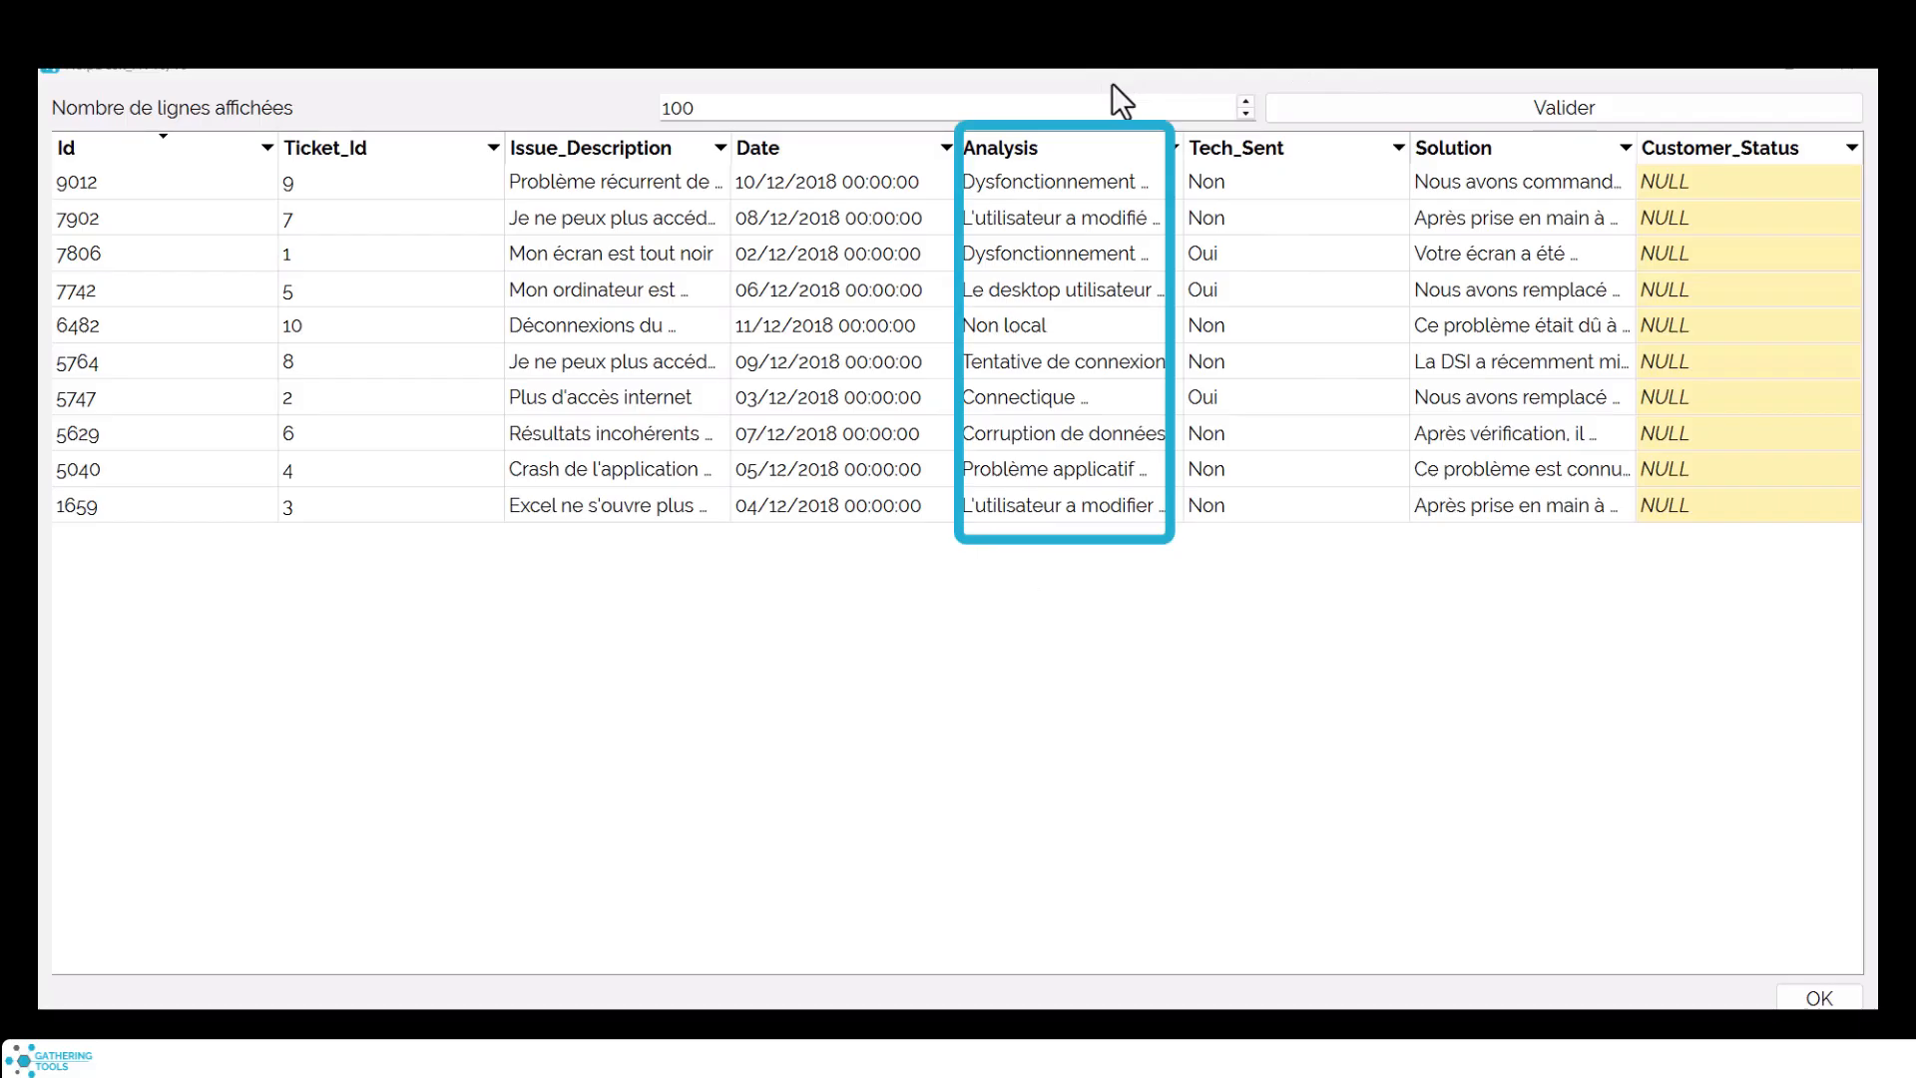
Check the column correspondence between the HelpDesk_FR table and the Racine compartment, then leave the collection action's settings without saving.
click(1845, 72)
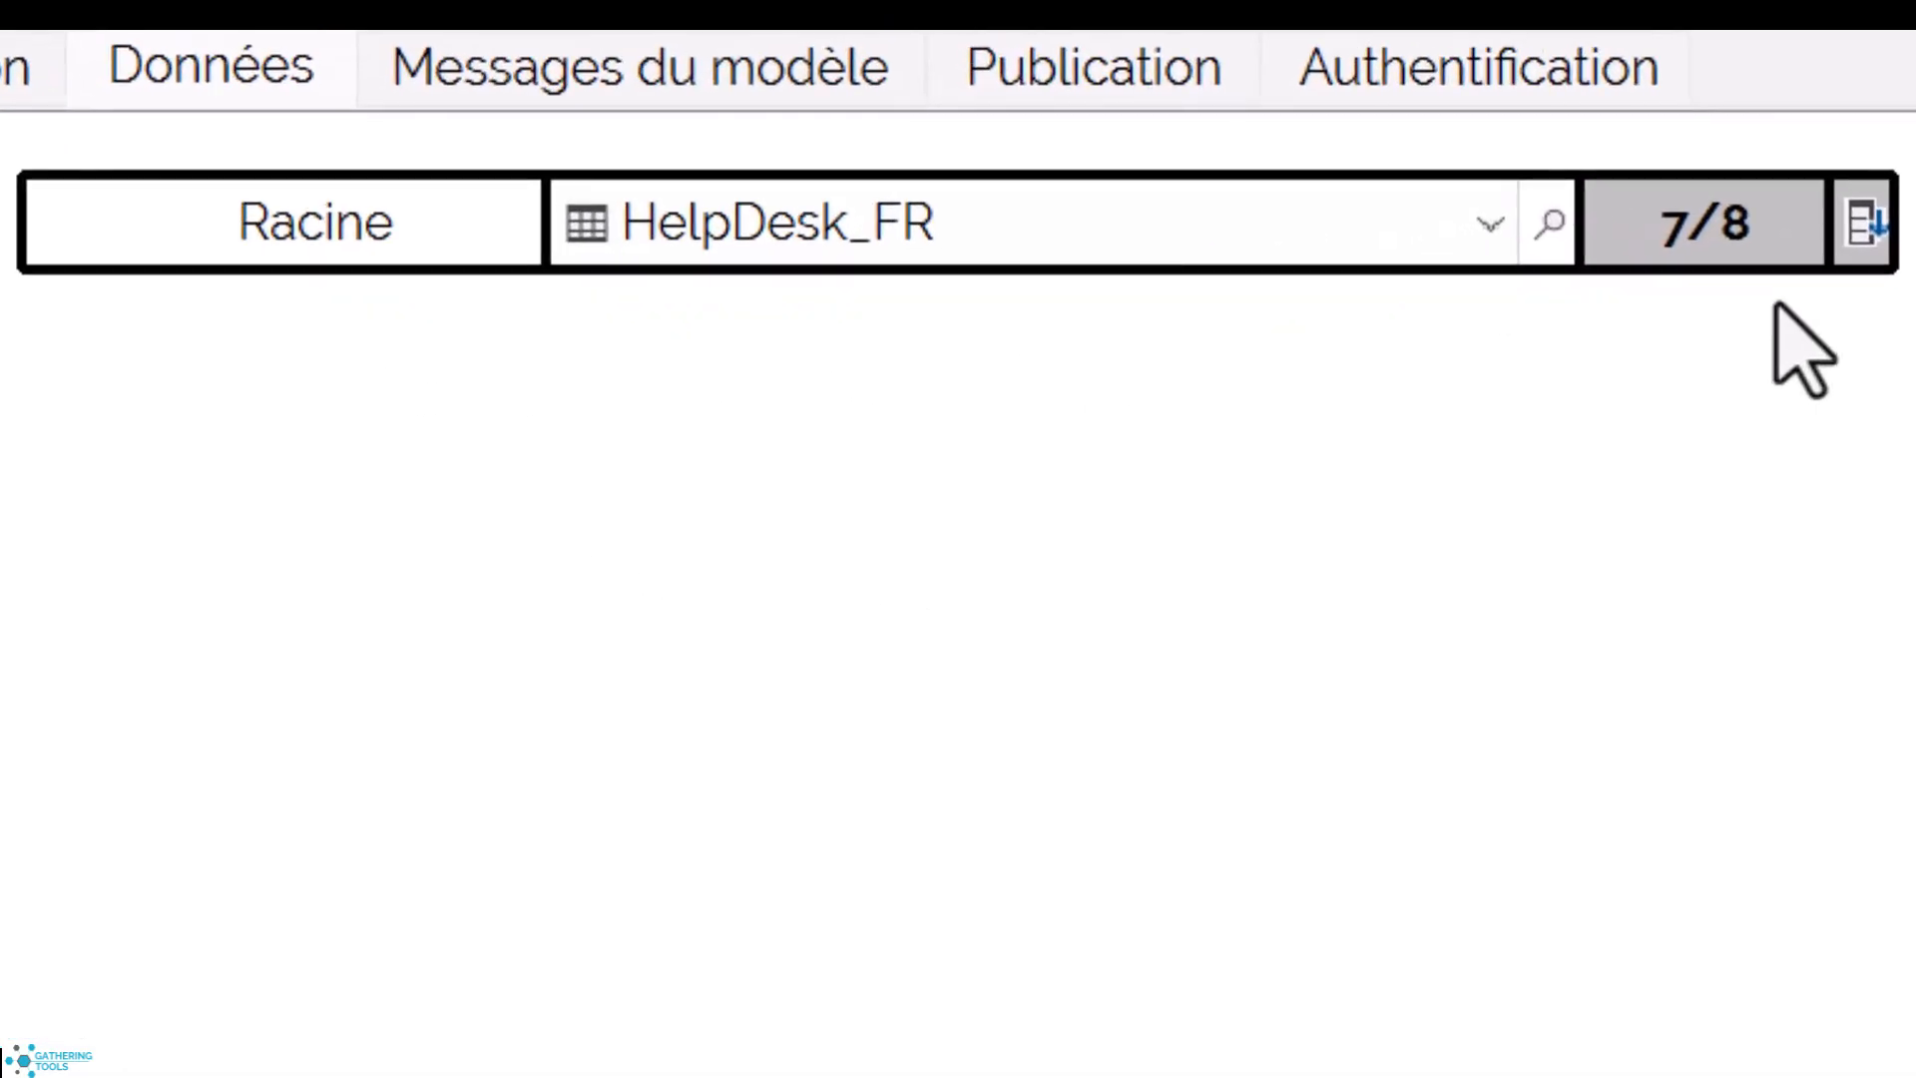
click(1705, 222)
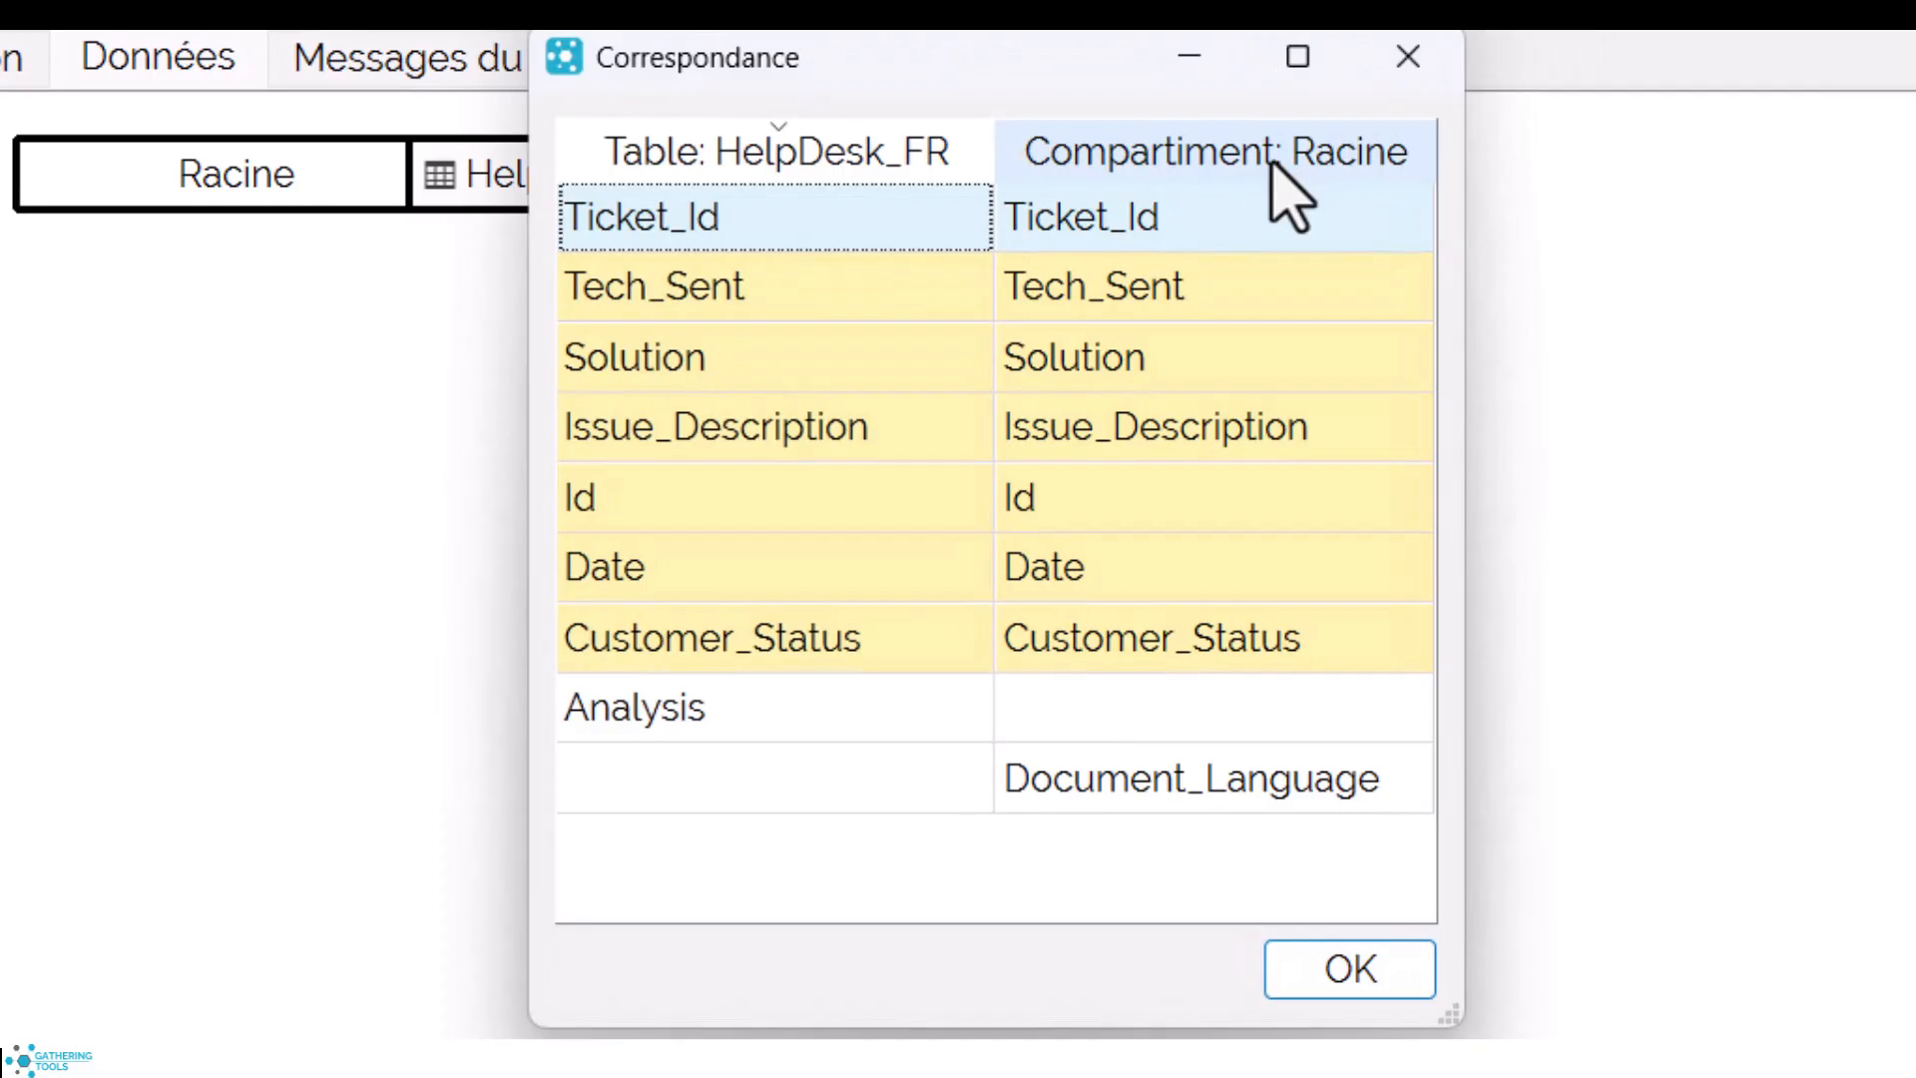
click(1421, 62)
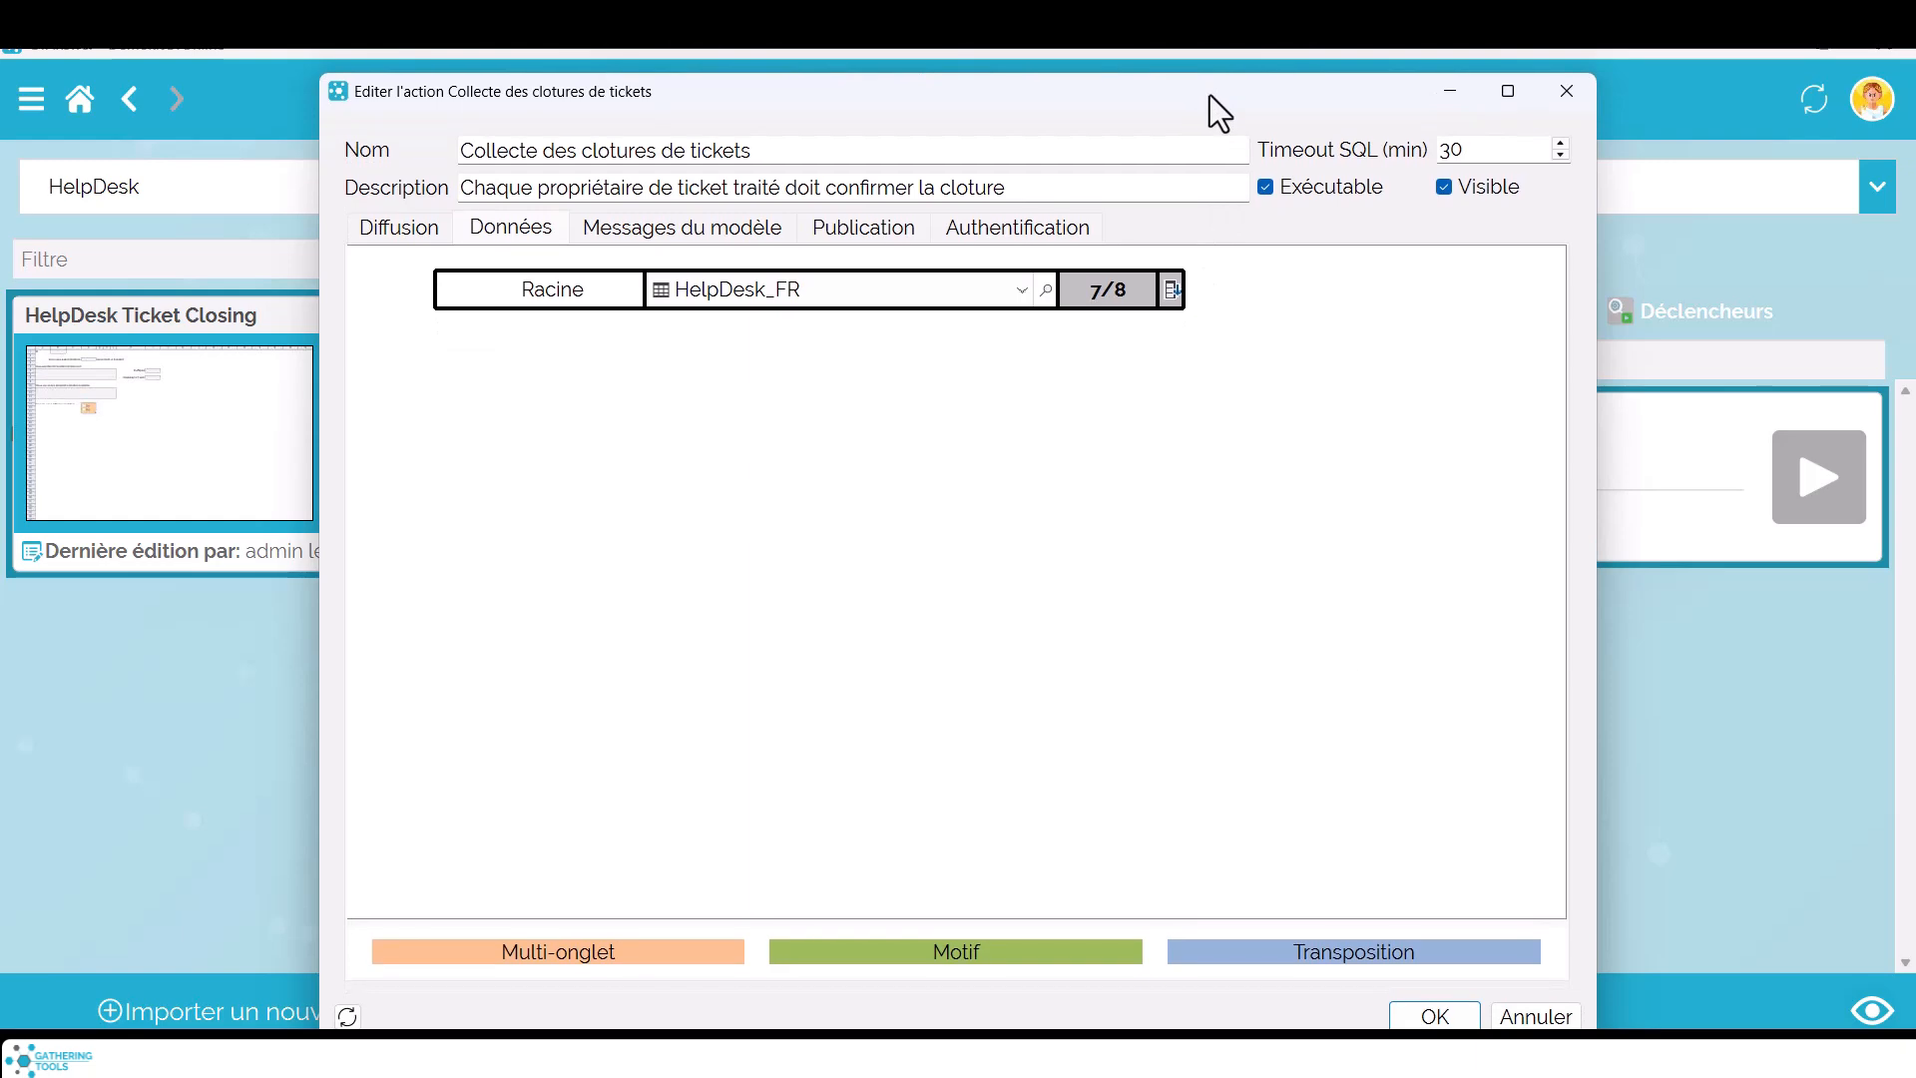
click(1533, 1015)
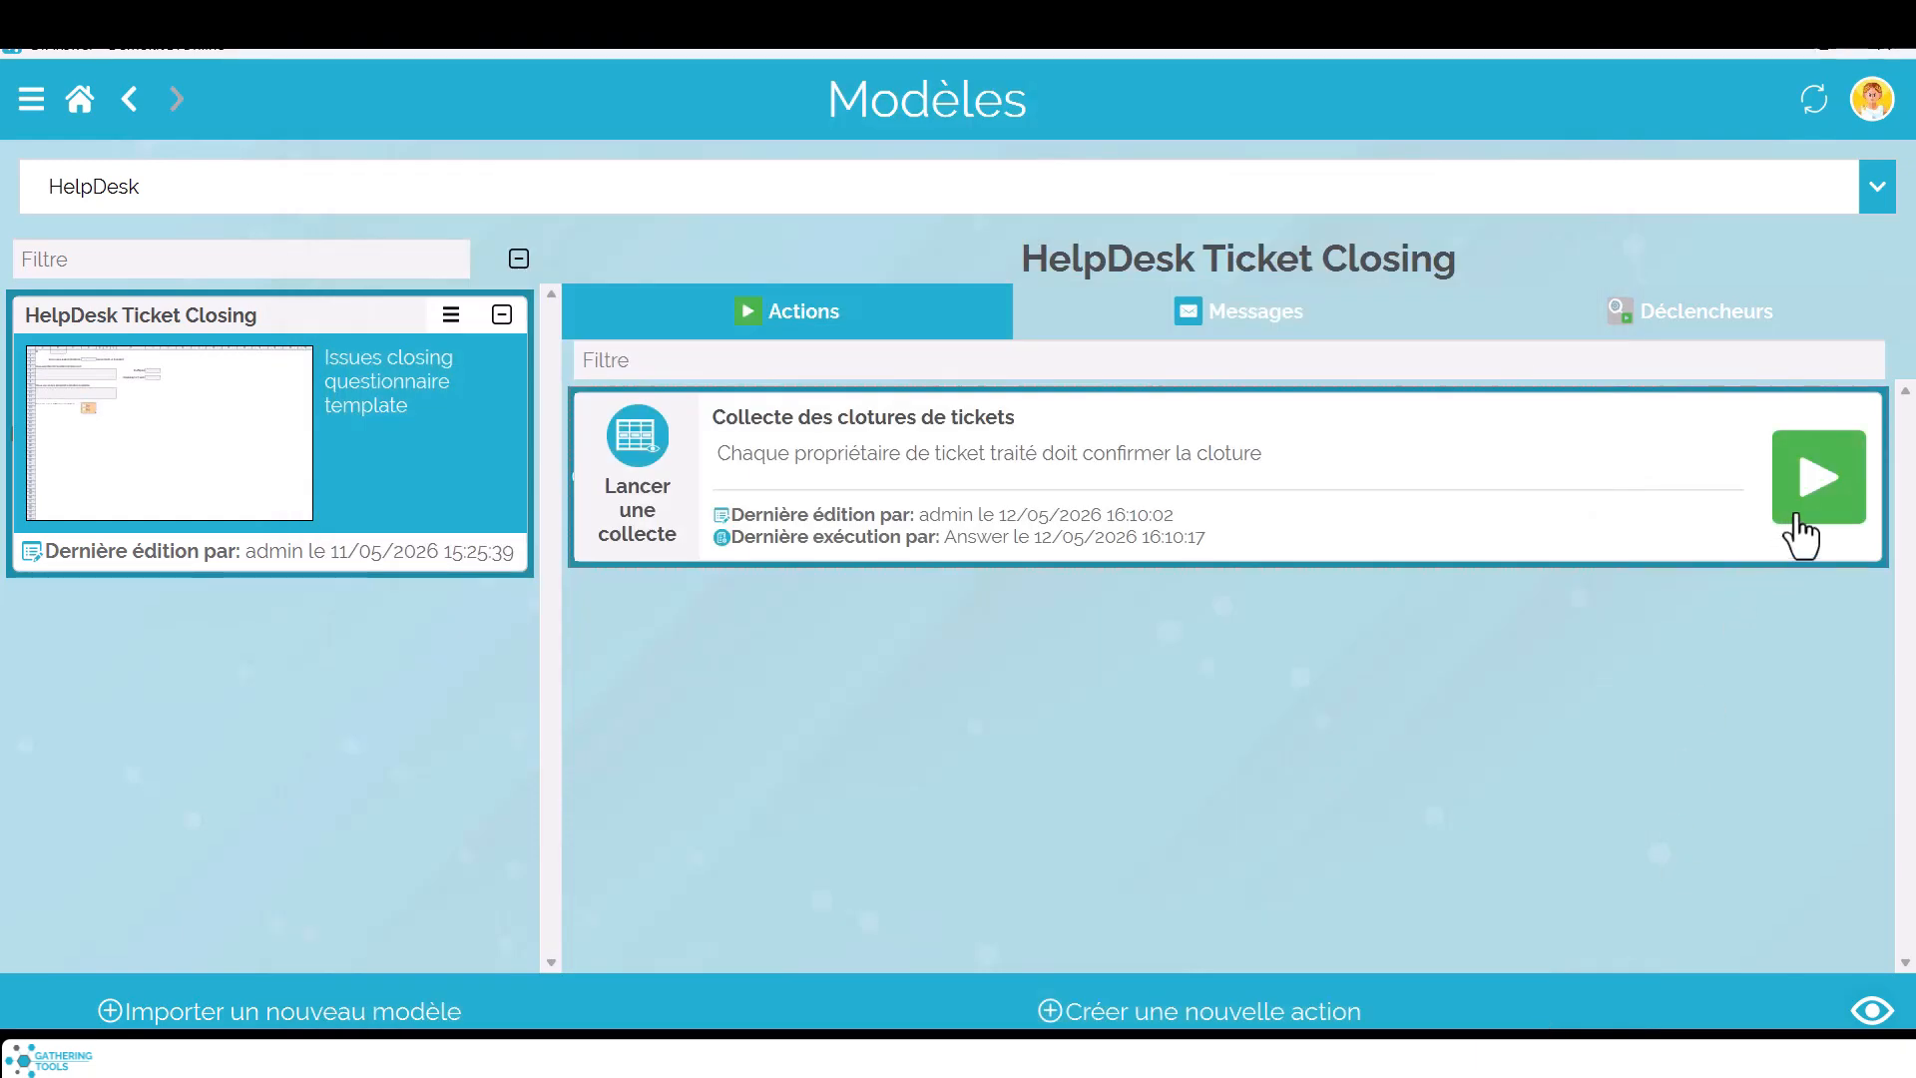
Run the "Collecte des clotures de tickets" action in preview mode with all entities selected.
click(1808, 529)
click(501, 371)
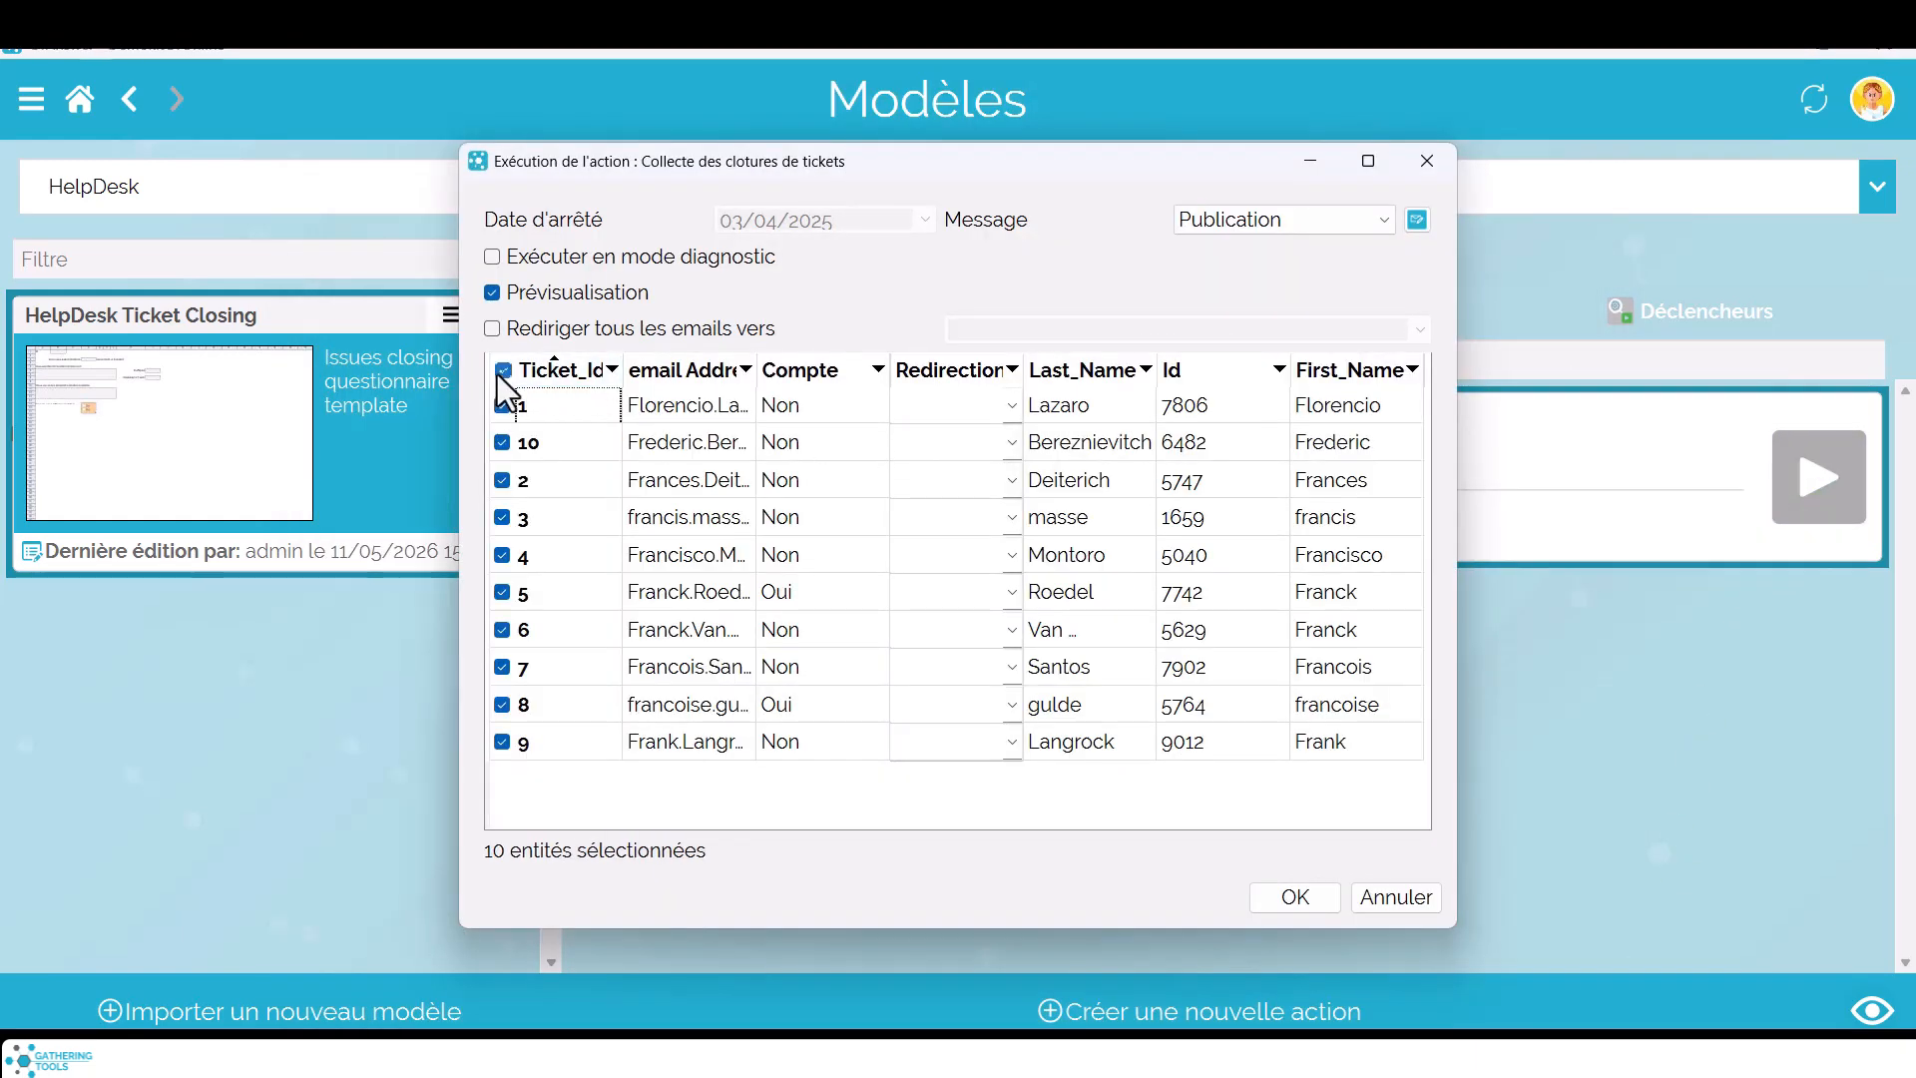
click(1293, 897)
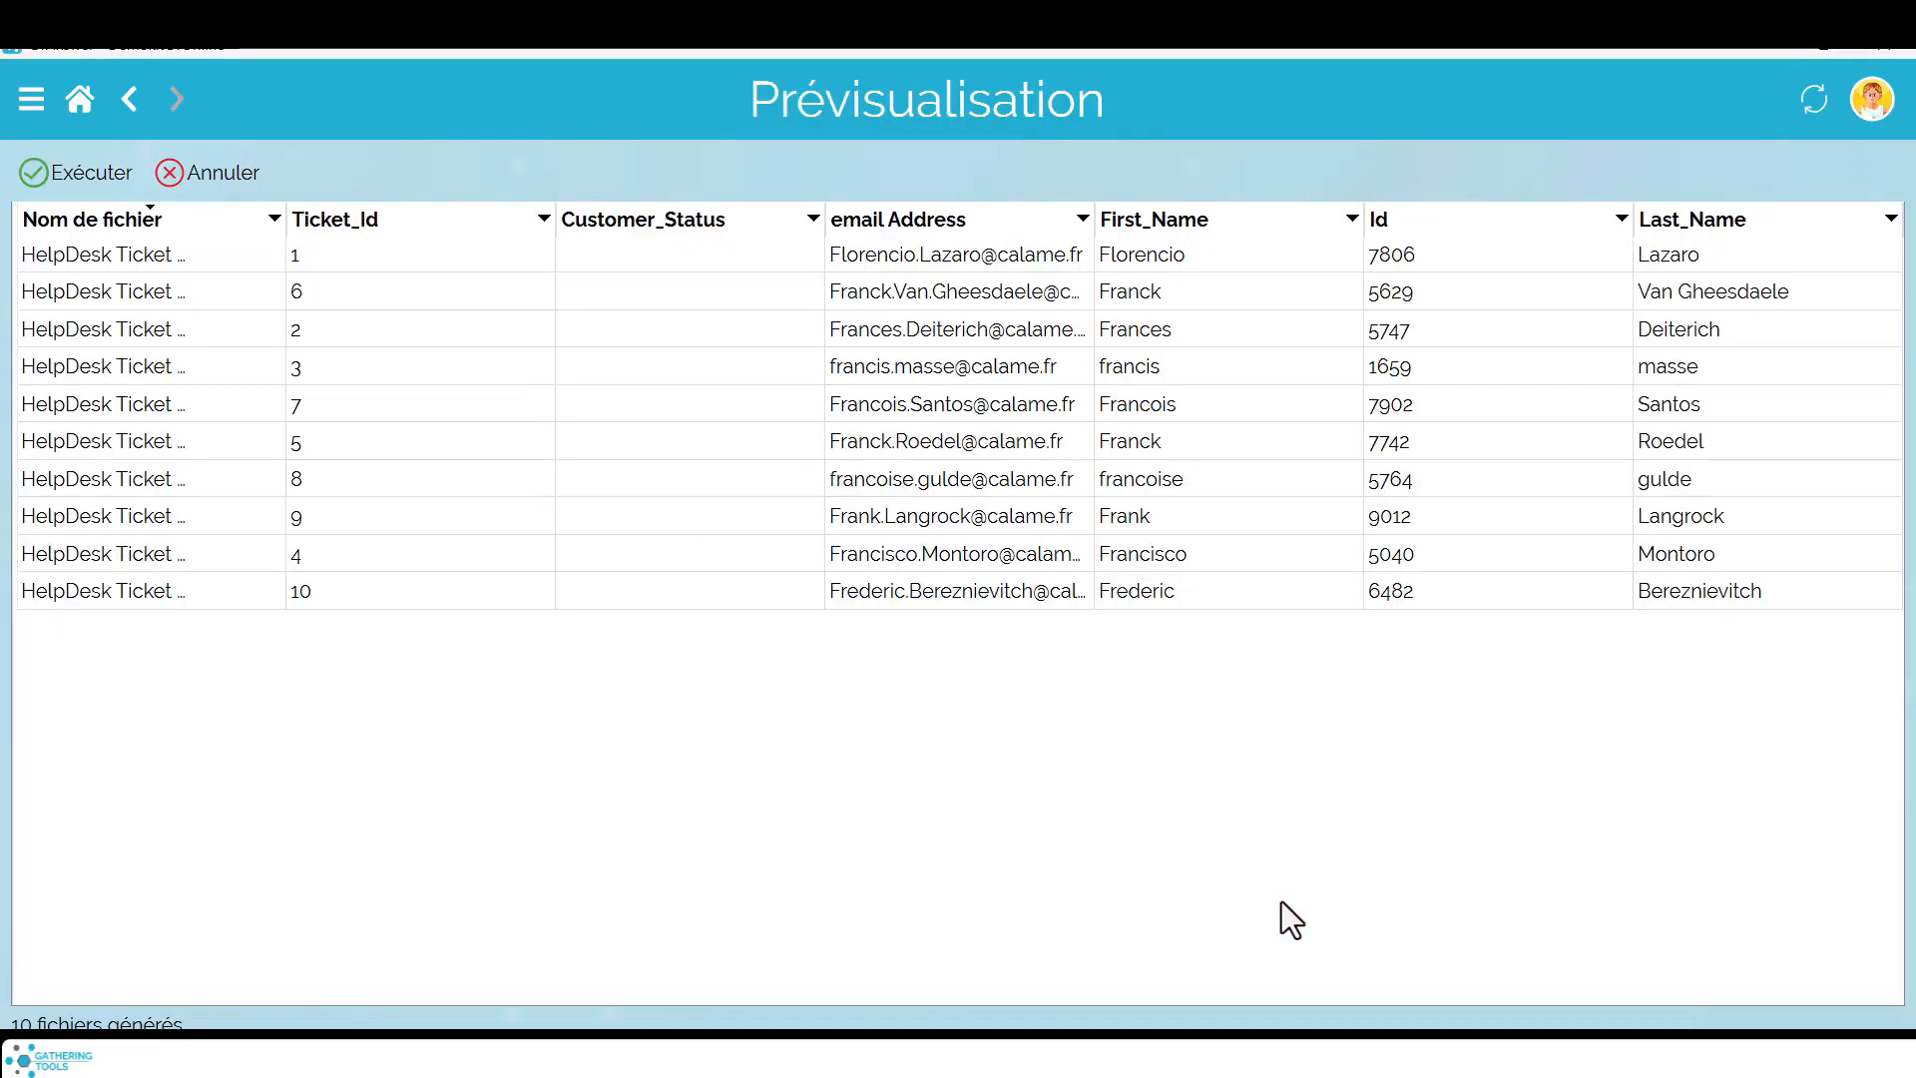
Preview the generated questionnaires for tickets 1 and 6, closing each one after viewing.
double_click(340, 262)
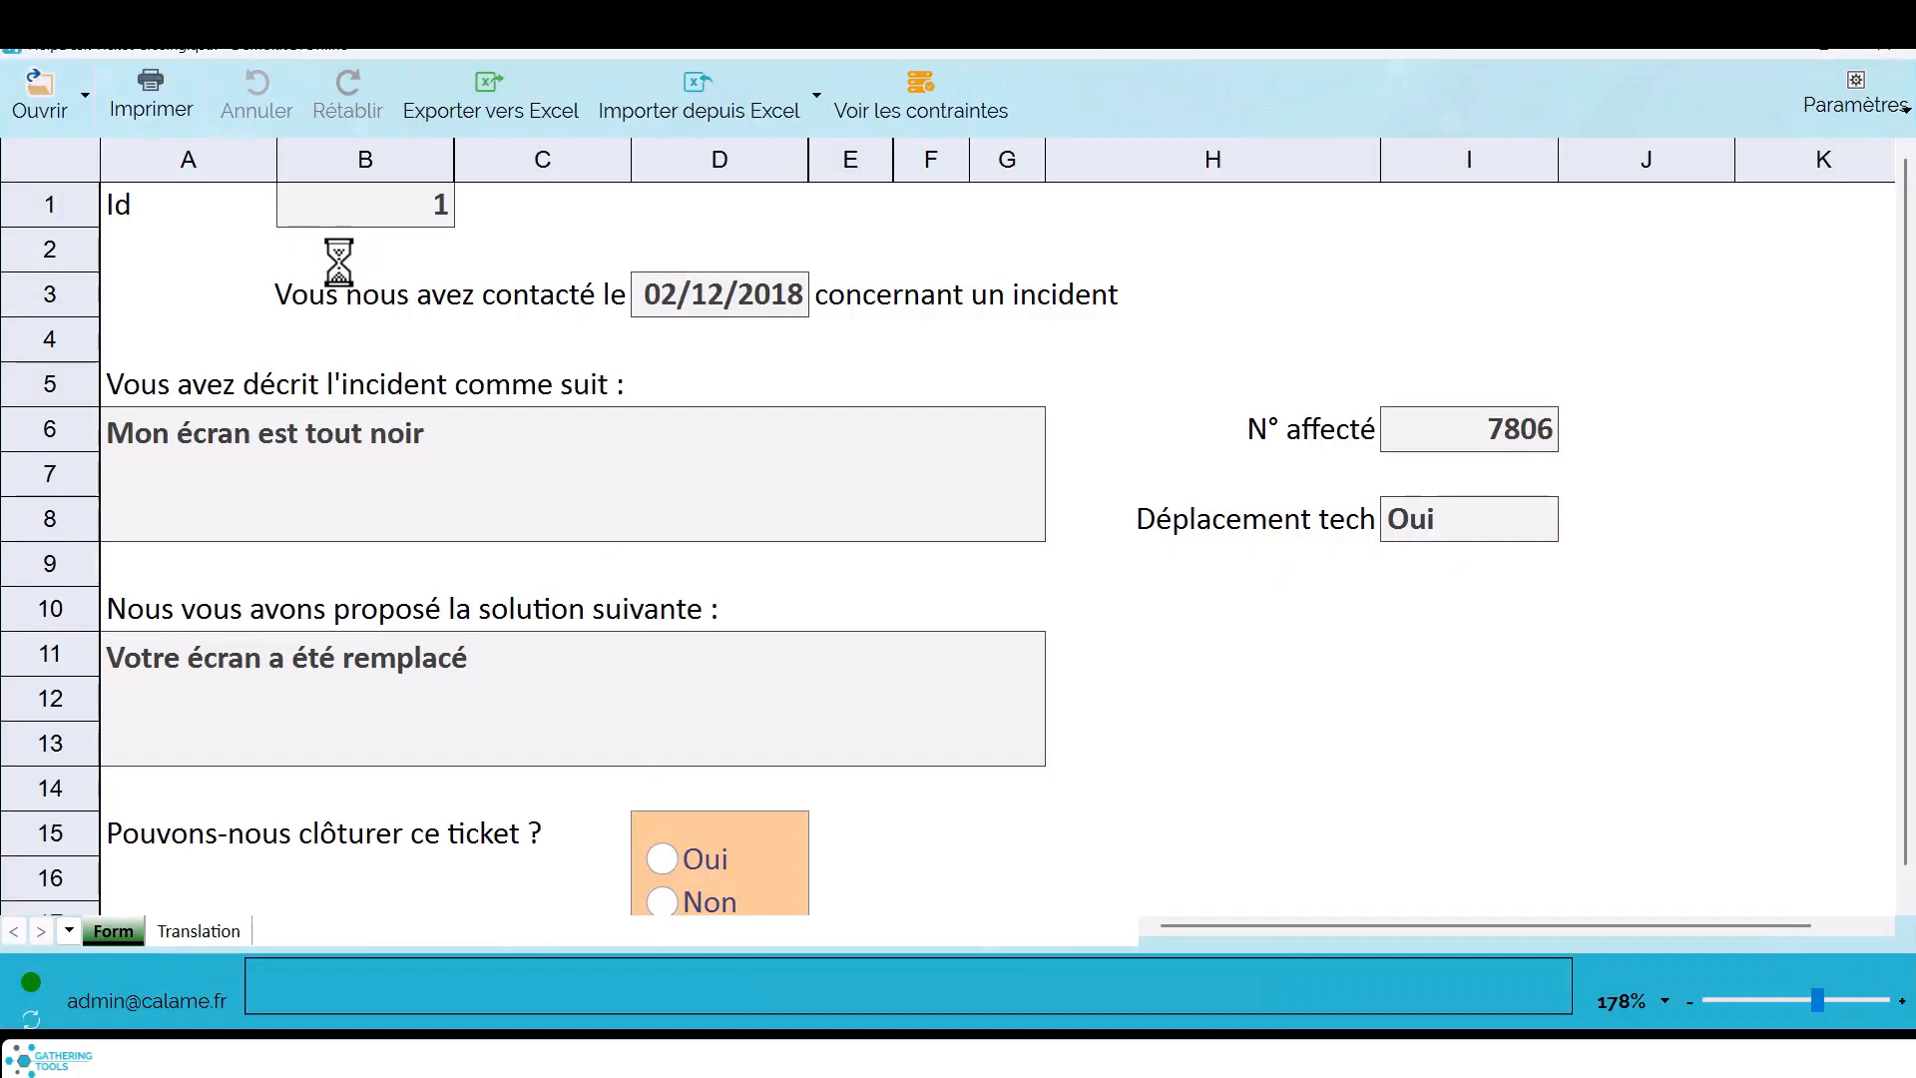
click(1884, 48)
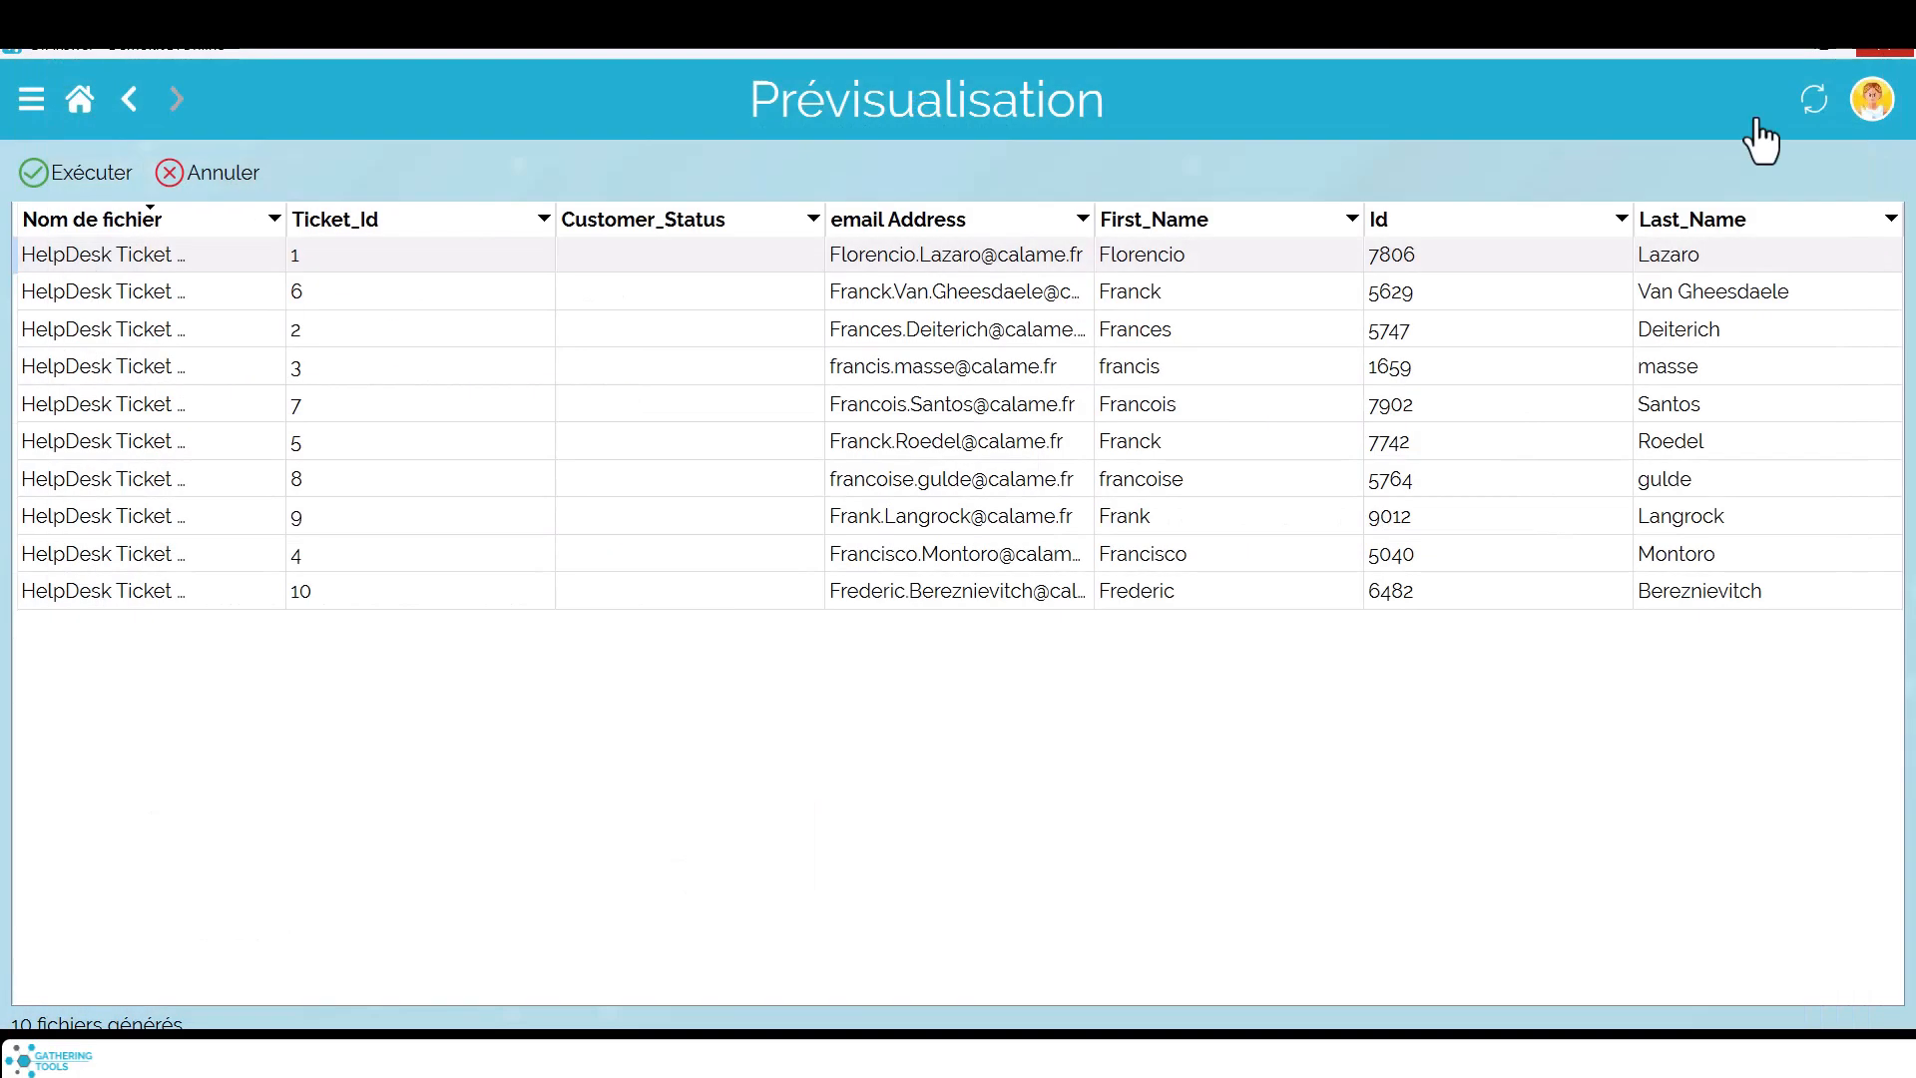
double_click(355, 297)
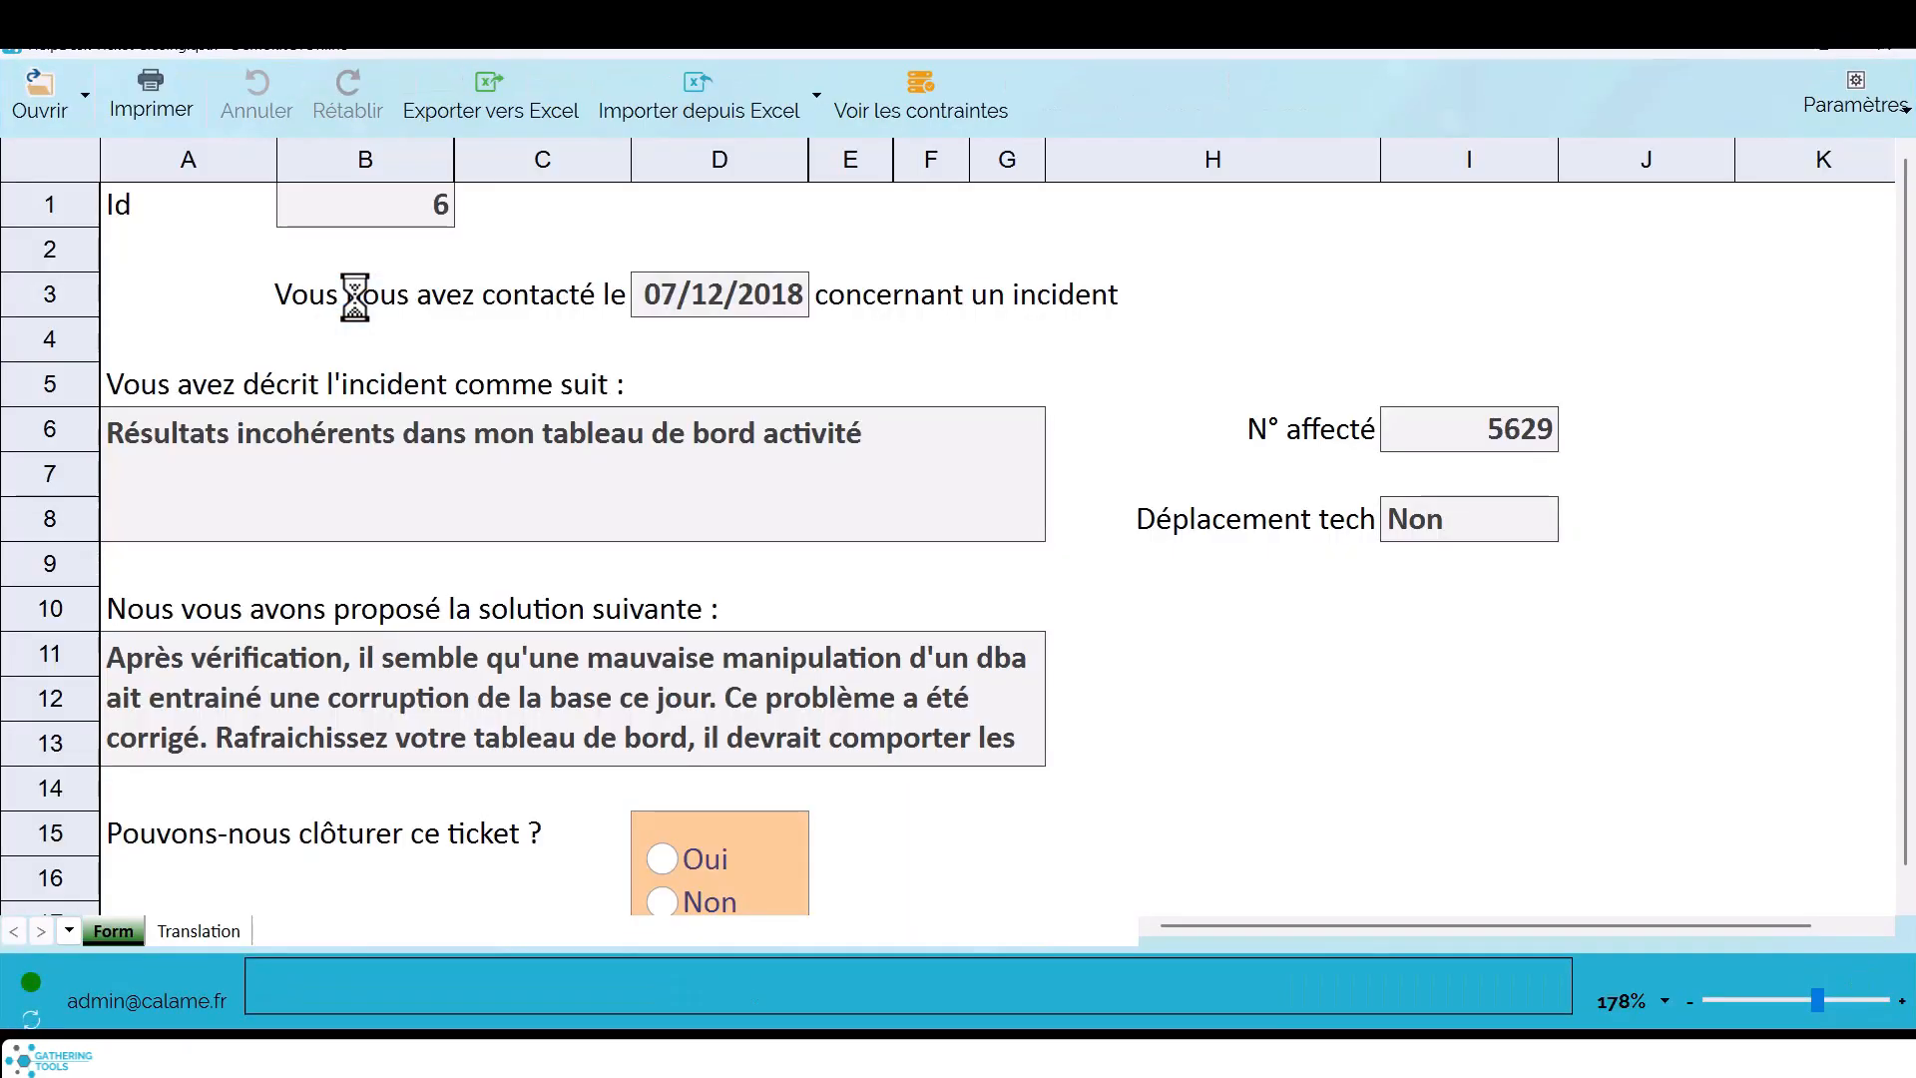
click(1881, 47)
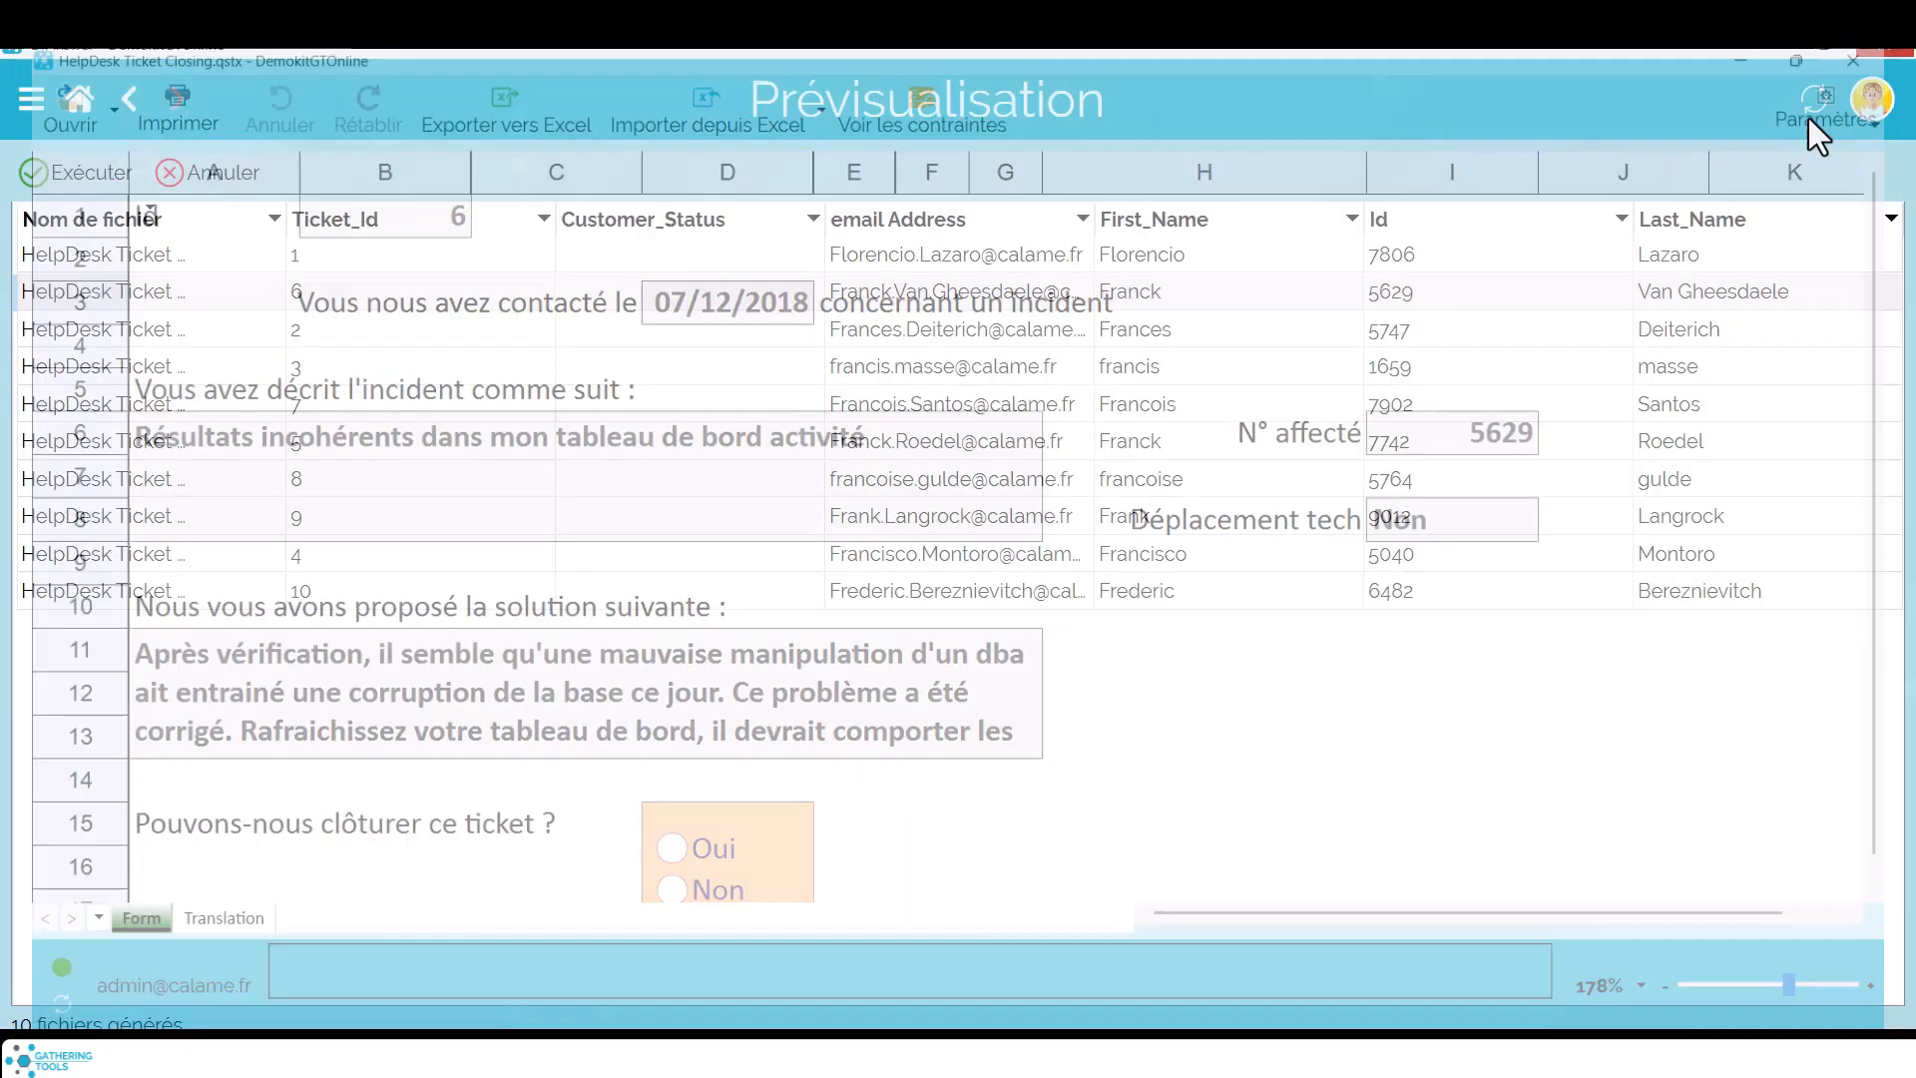
Execute the previewed publication and go to the campaign's responses page.
click(72, 173)
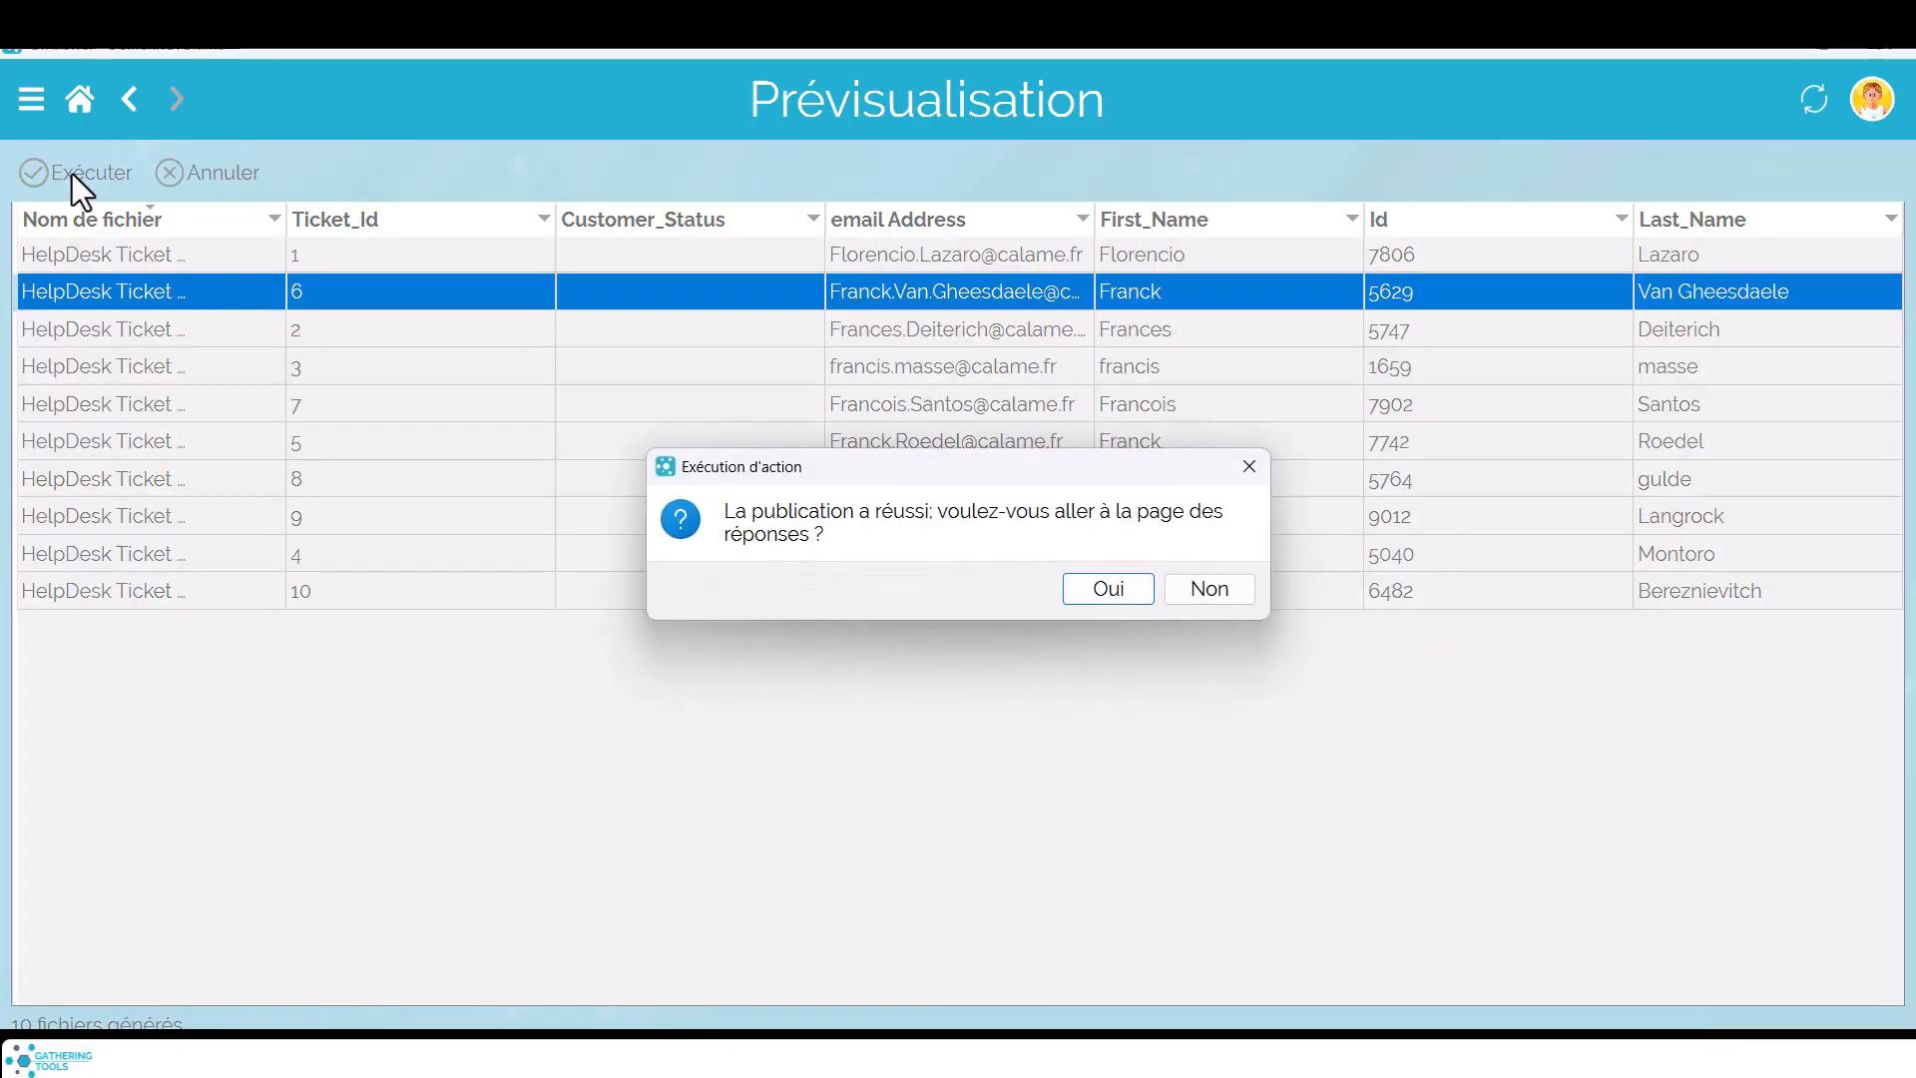
click(1106, 591)
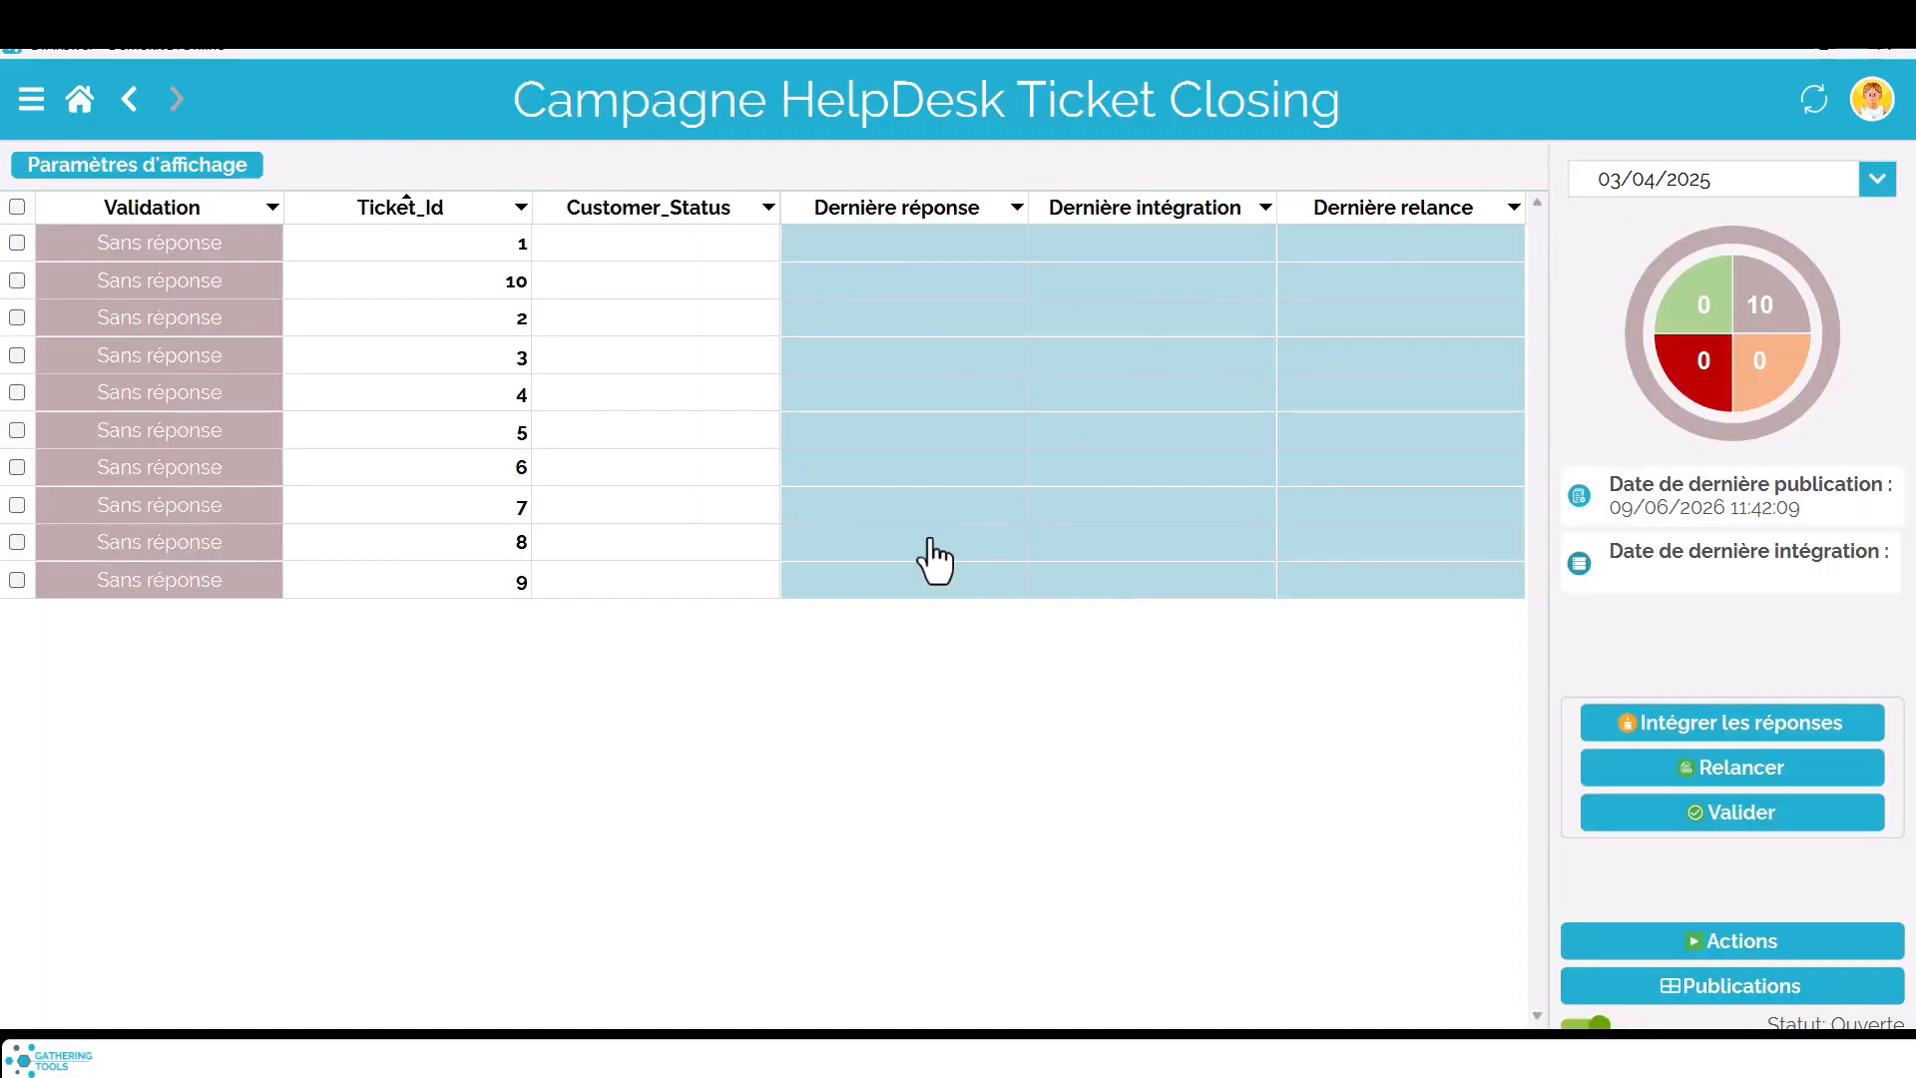
Open ticket 1's questionnaire from its campaign message, answer Oui to closing the ticket, and send the response without a comment.
click(481, 242)
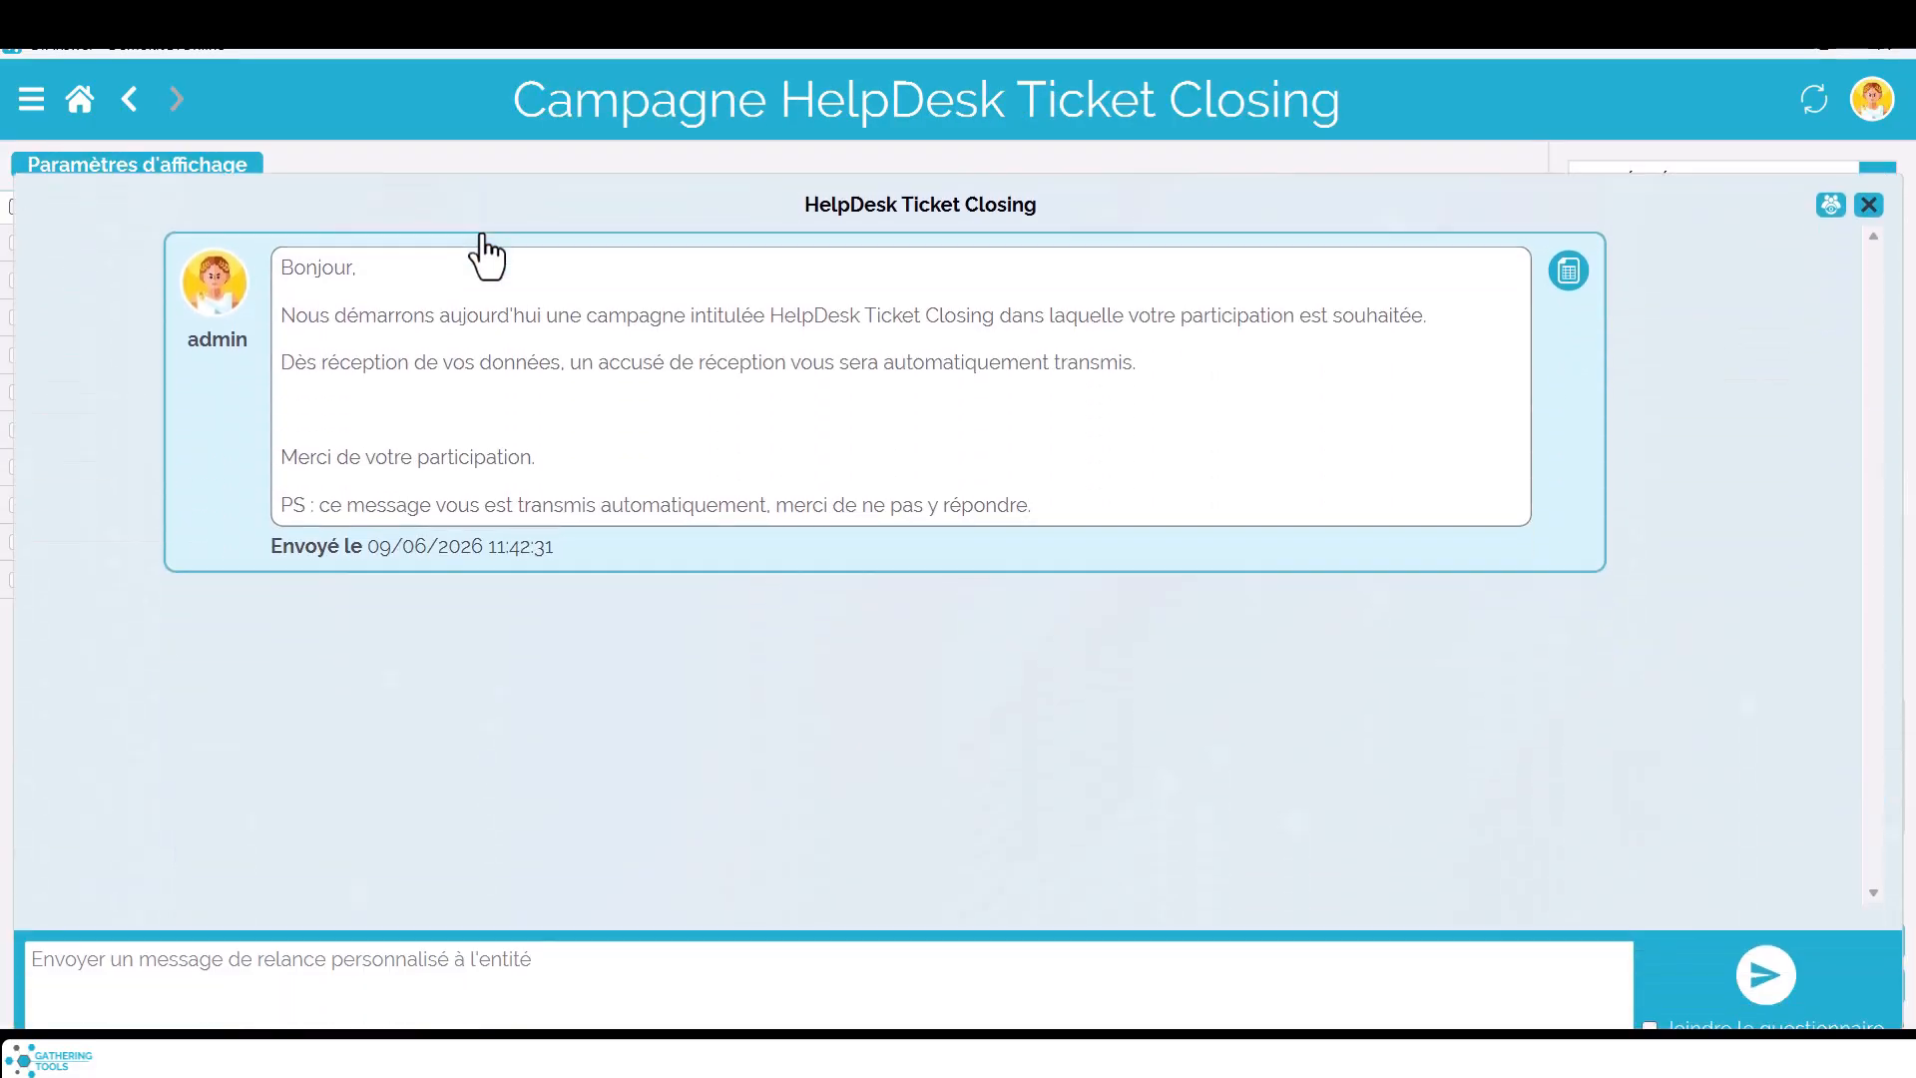
click(1574, 258)
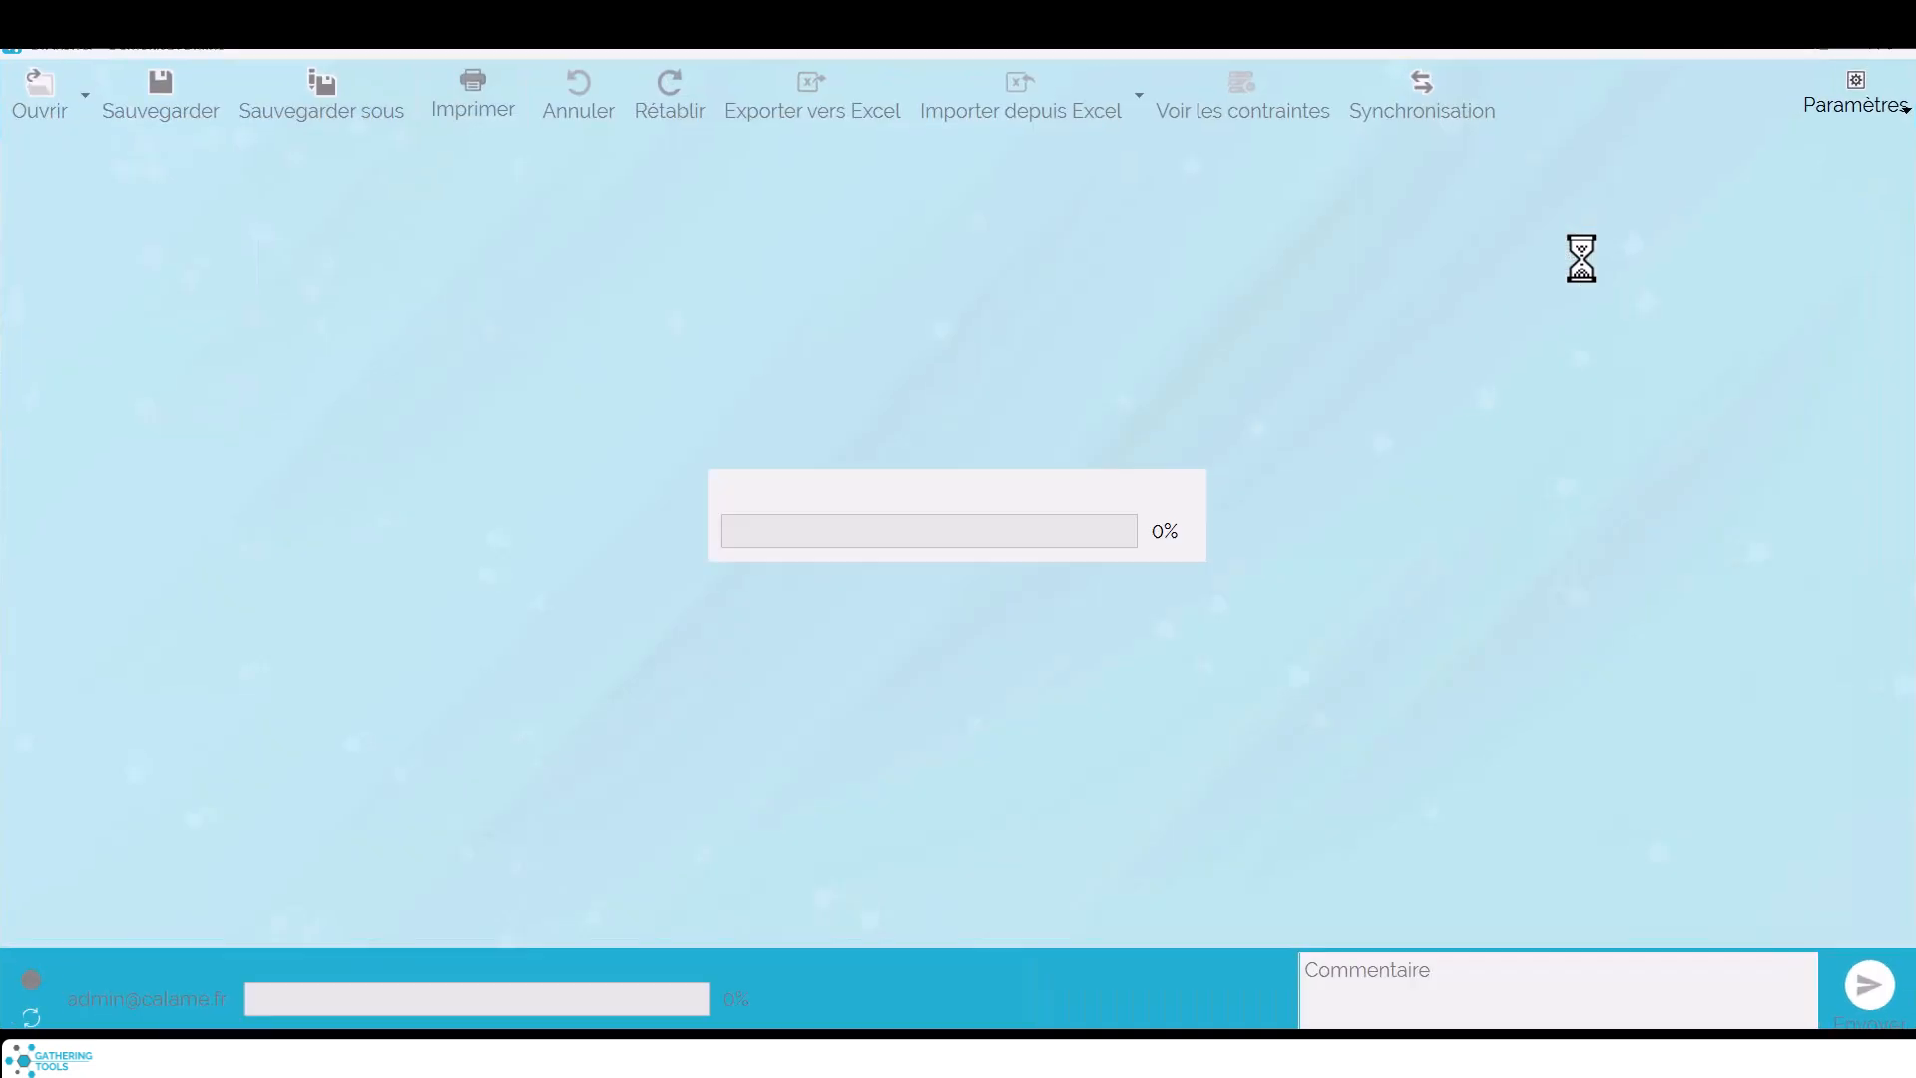
click(661, 859)
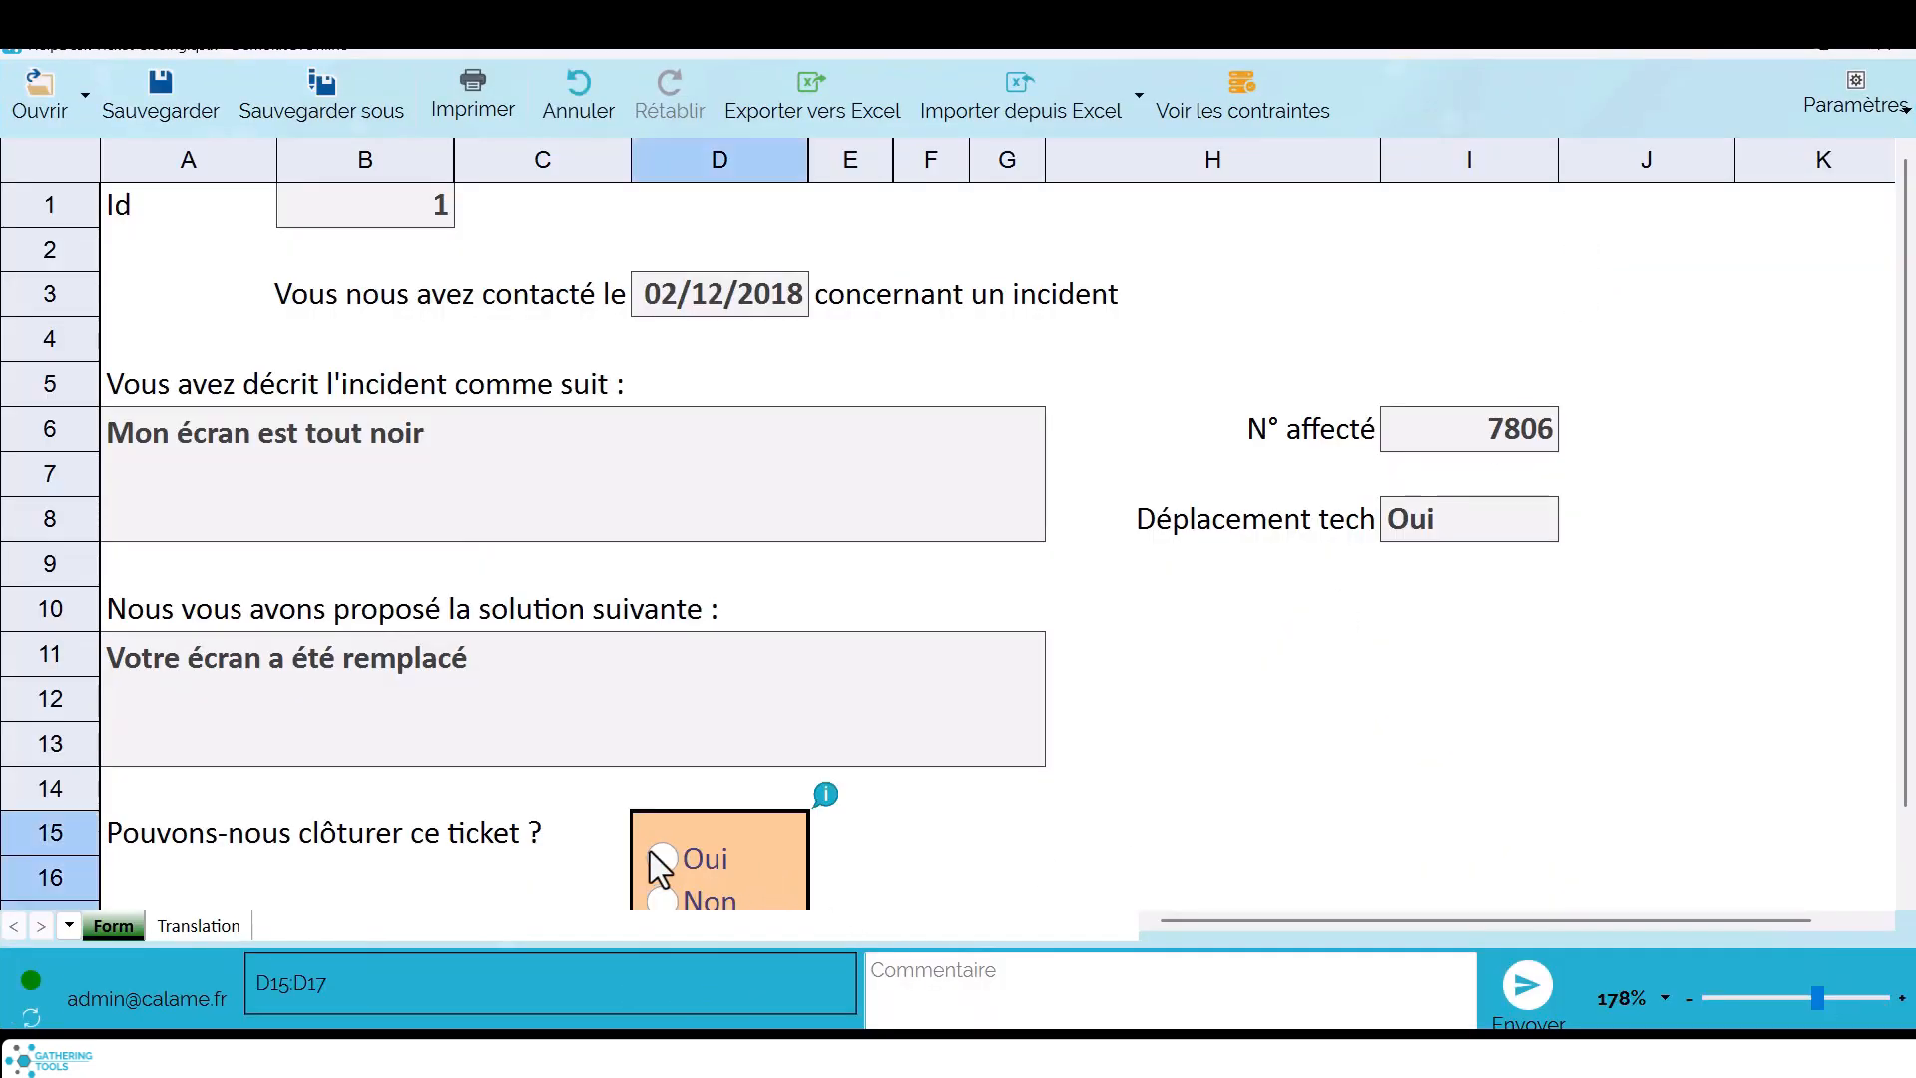
click(1527, 985)
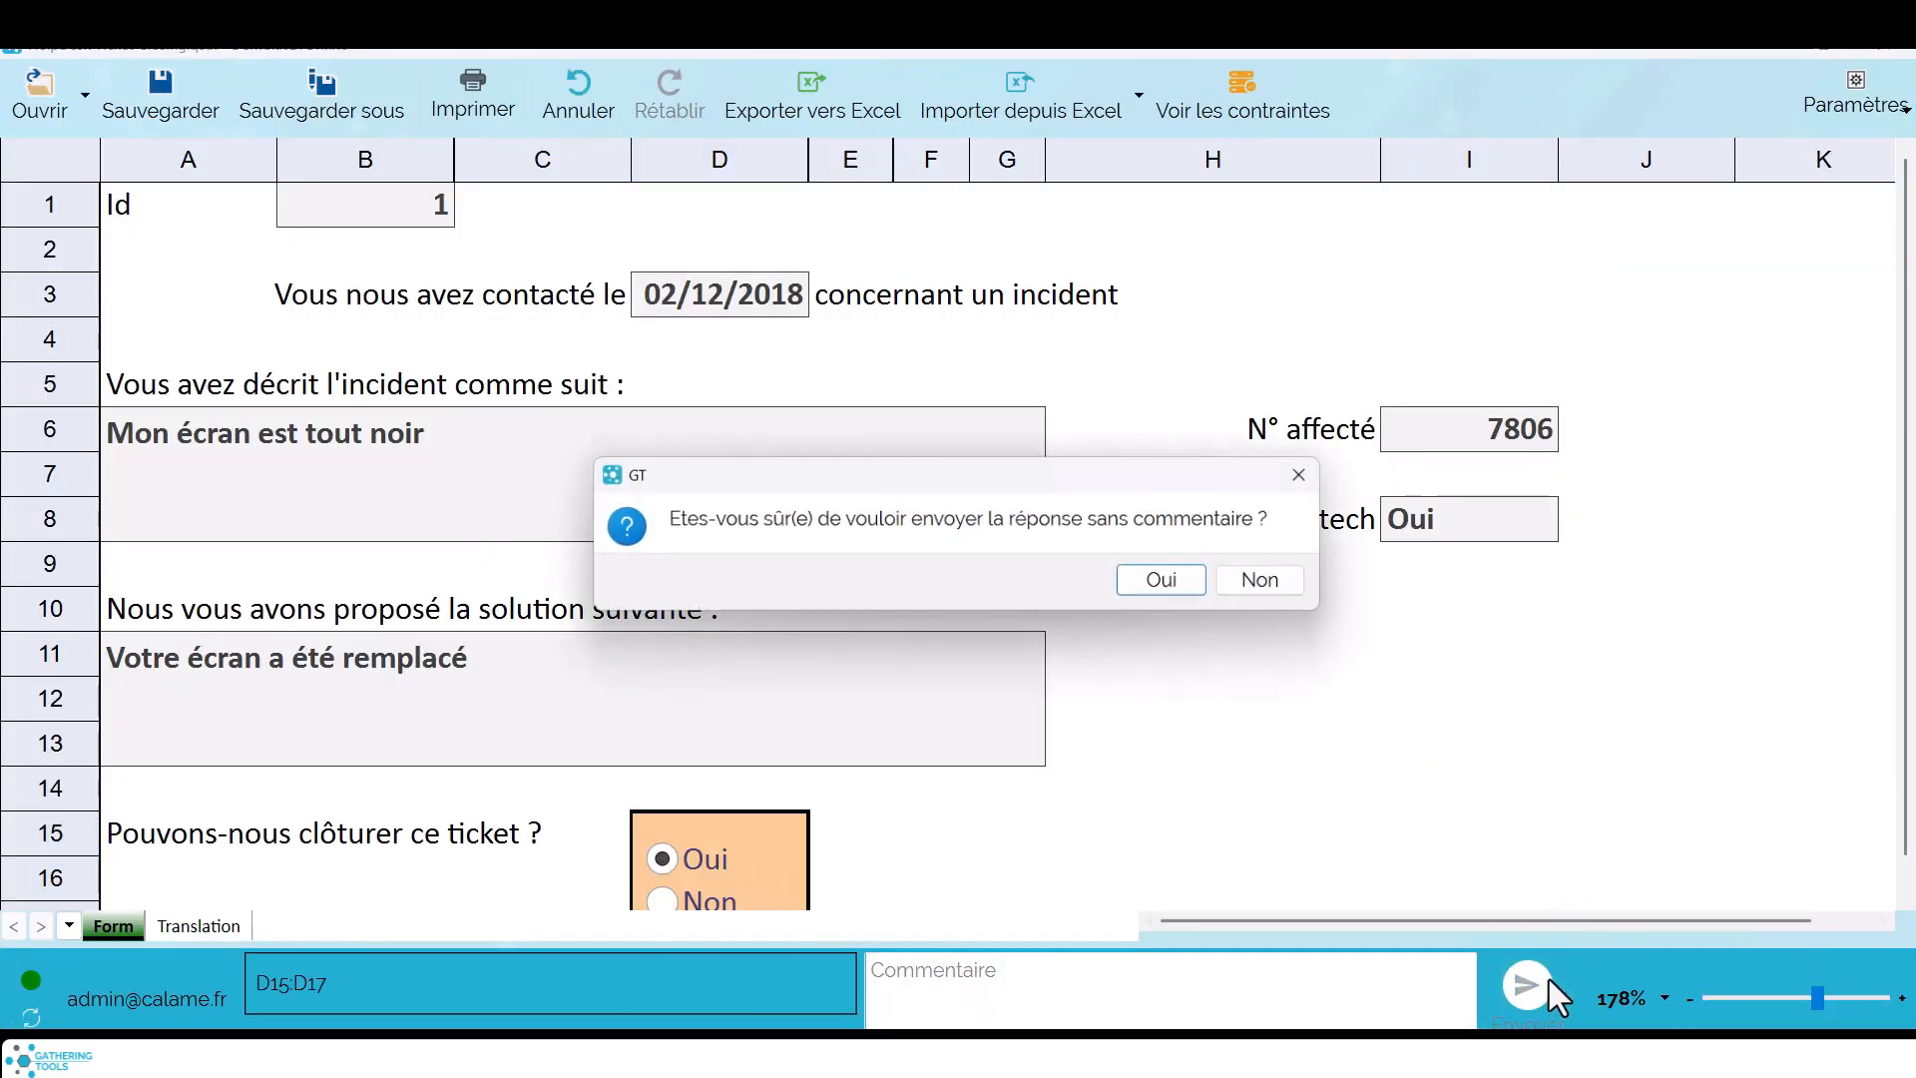
click(1167, 582)
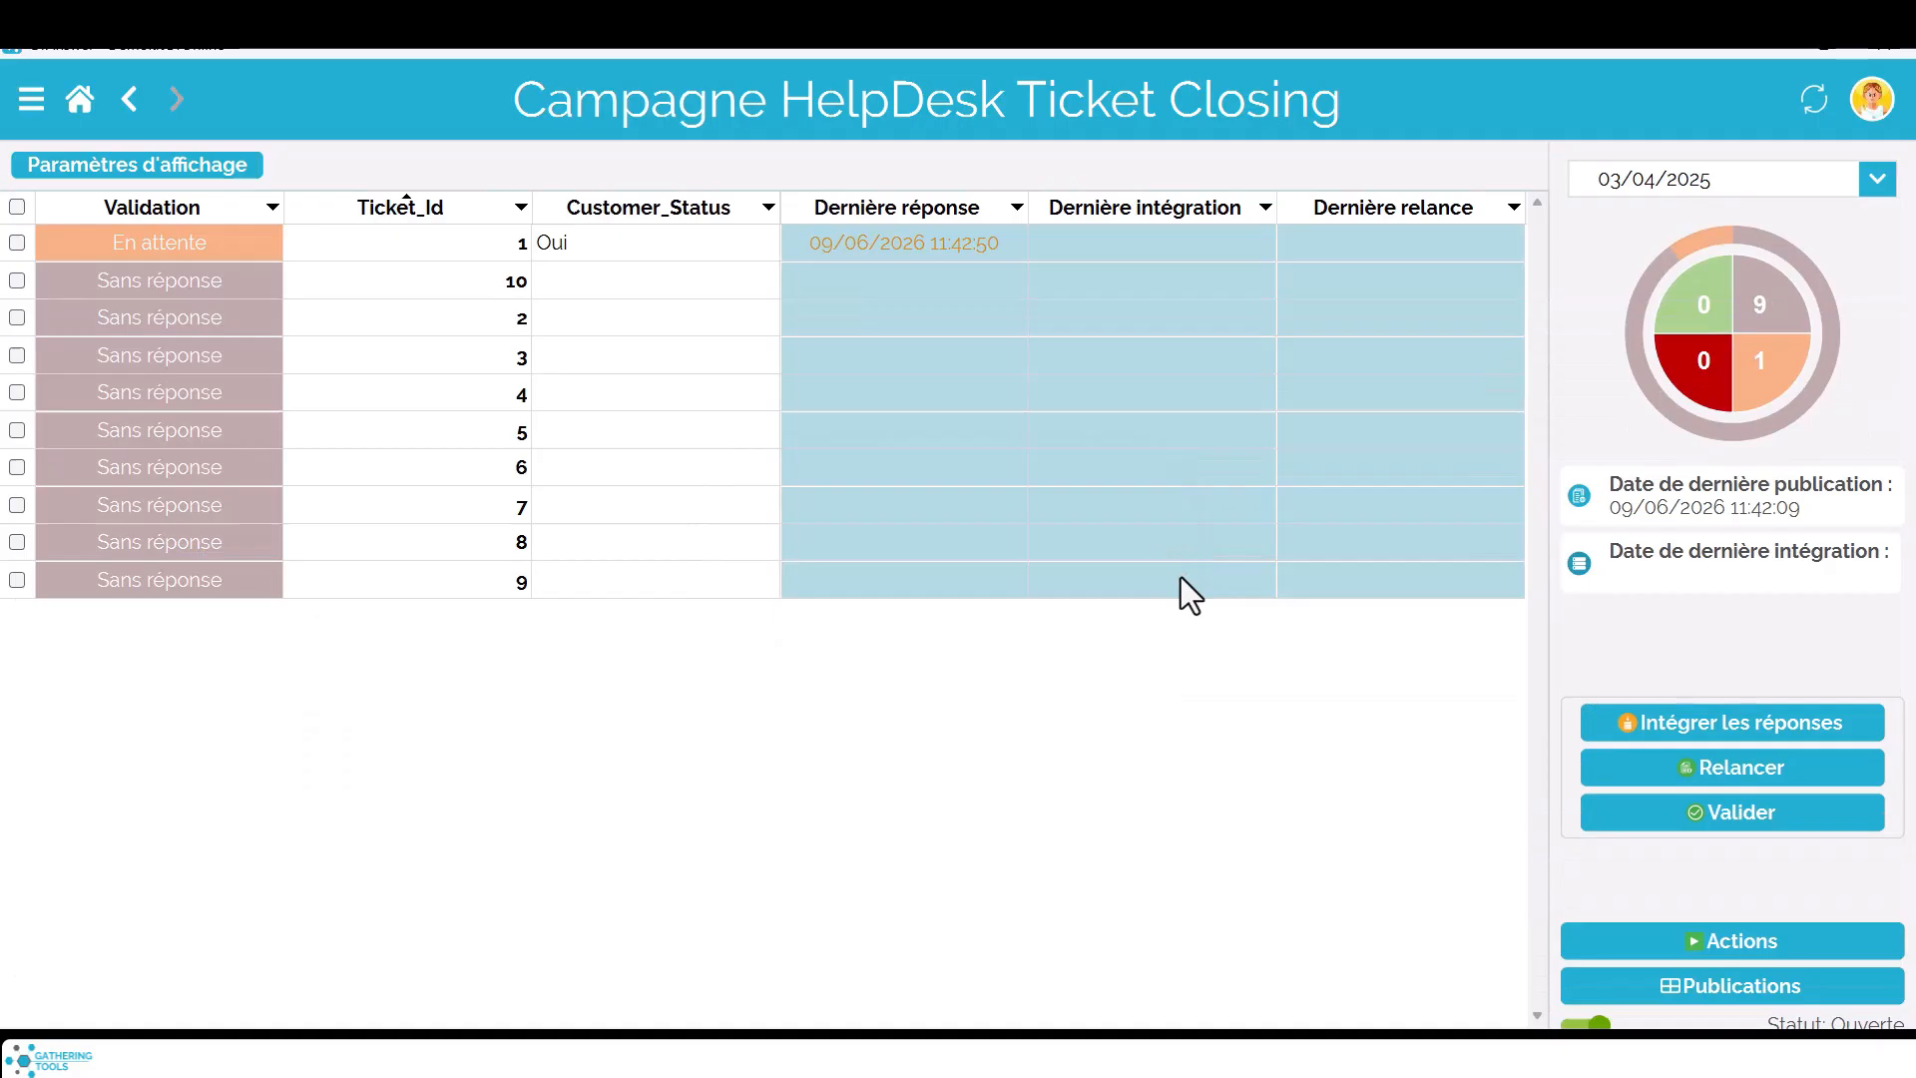
Open ticket 2's questionnaire from its campaign message, answer Non to closing the ticket, and send the response without a comment.
click(489, 321)
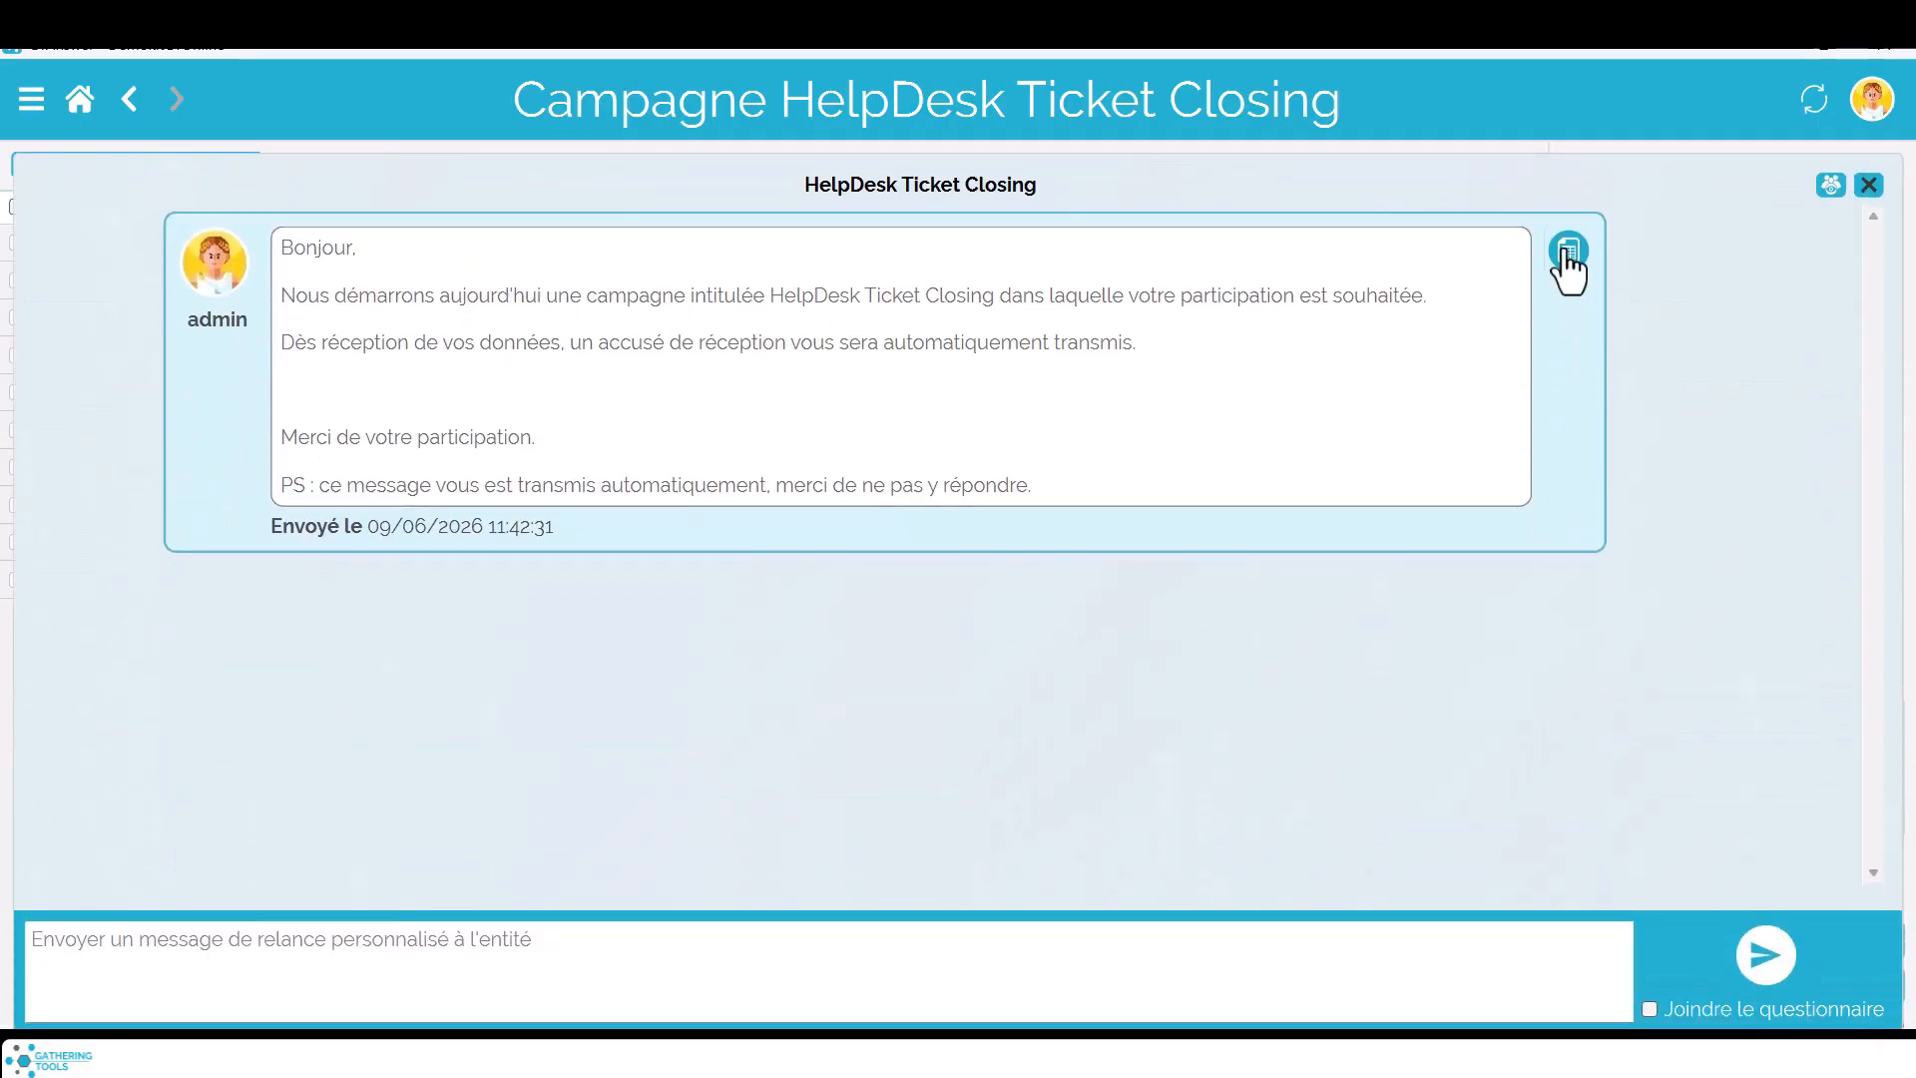
click(1568, 252)
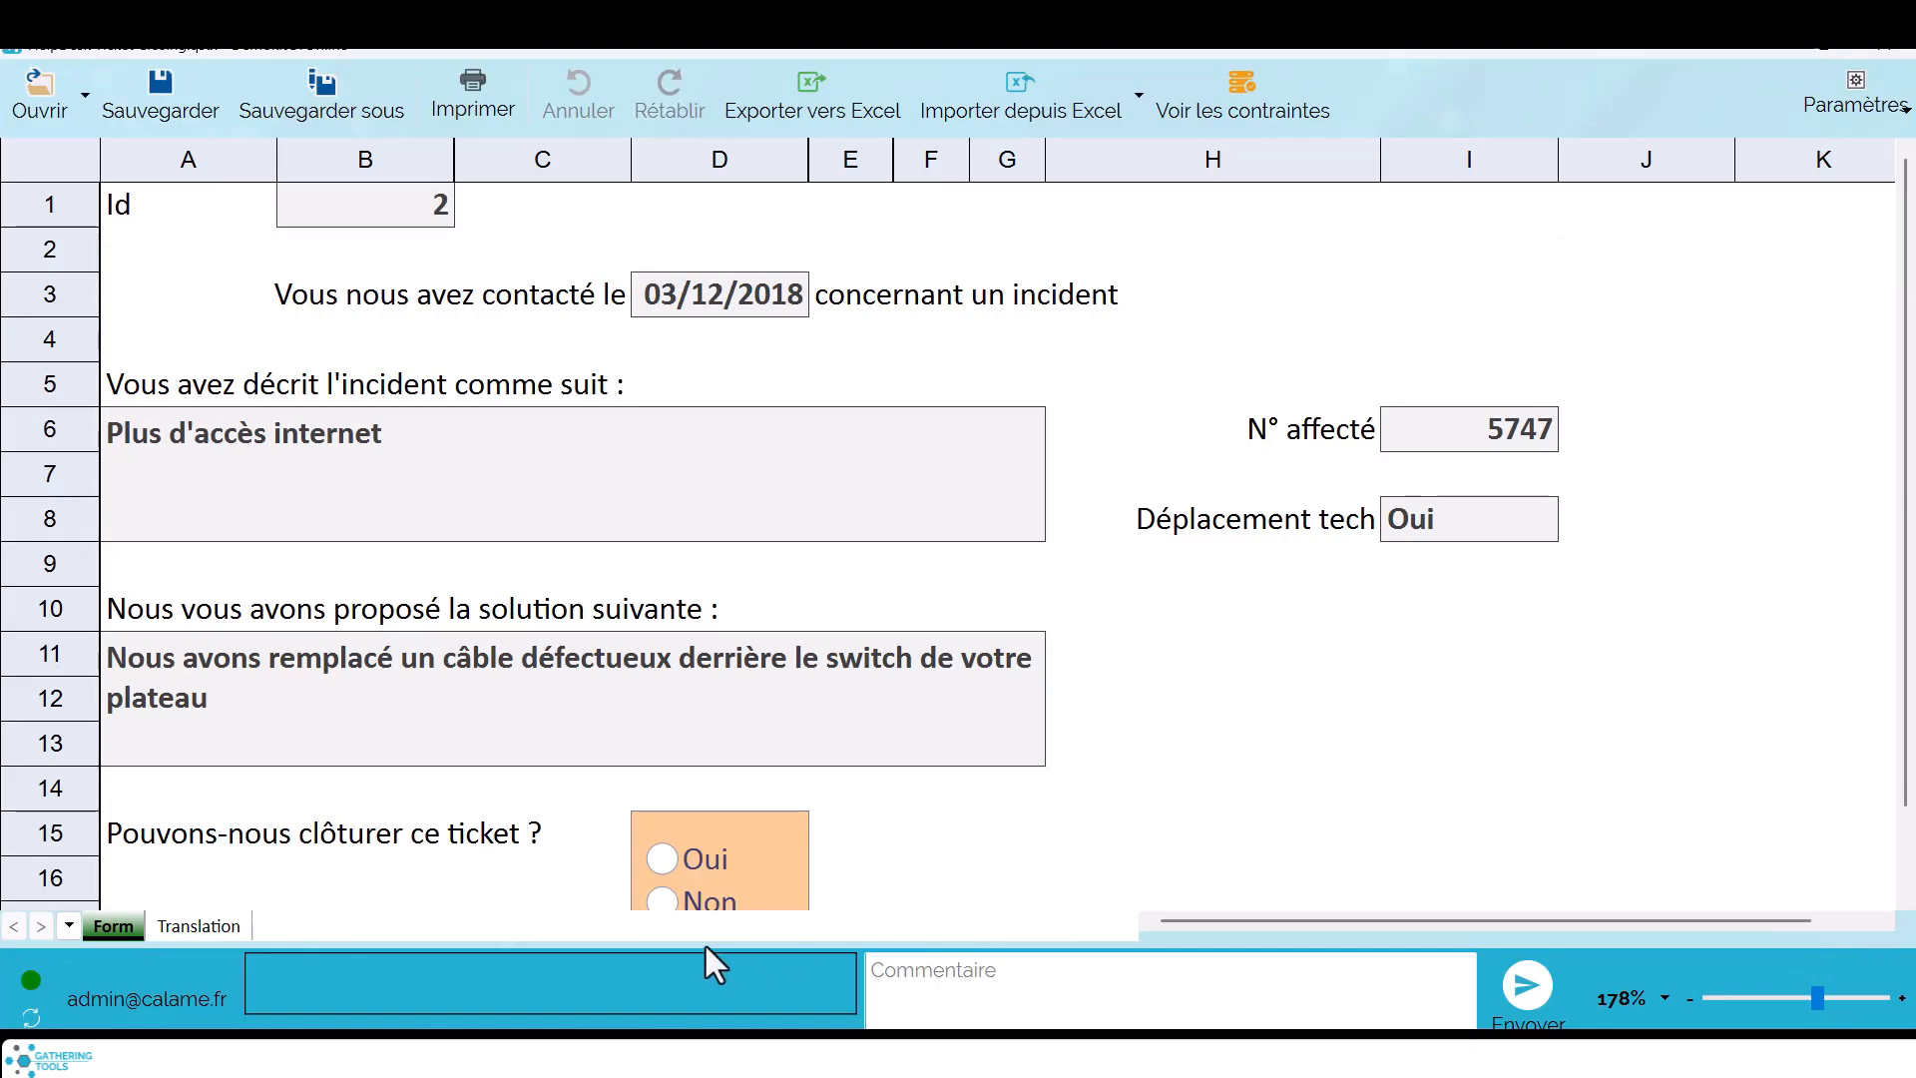
click(665, 904)
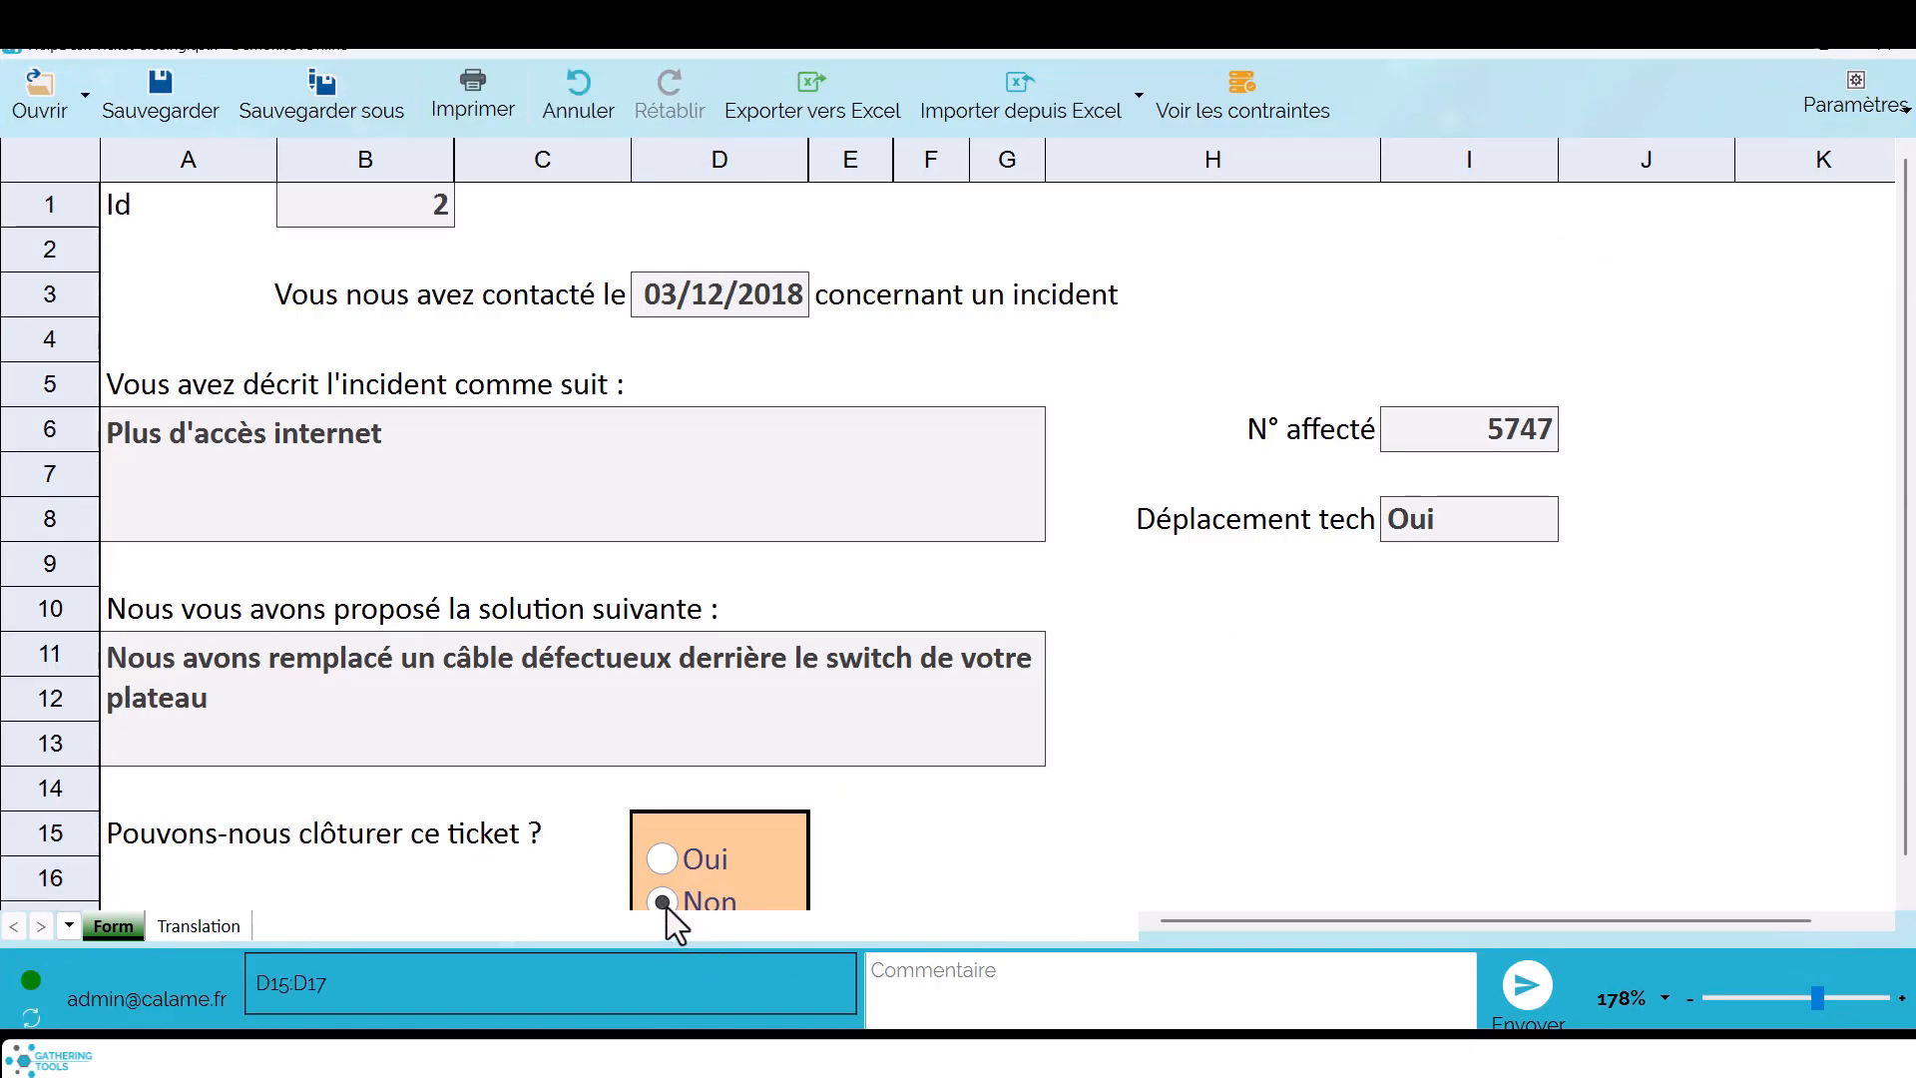
click(1541, 983)
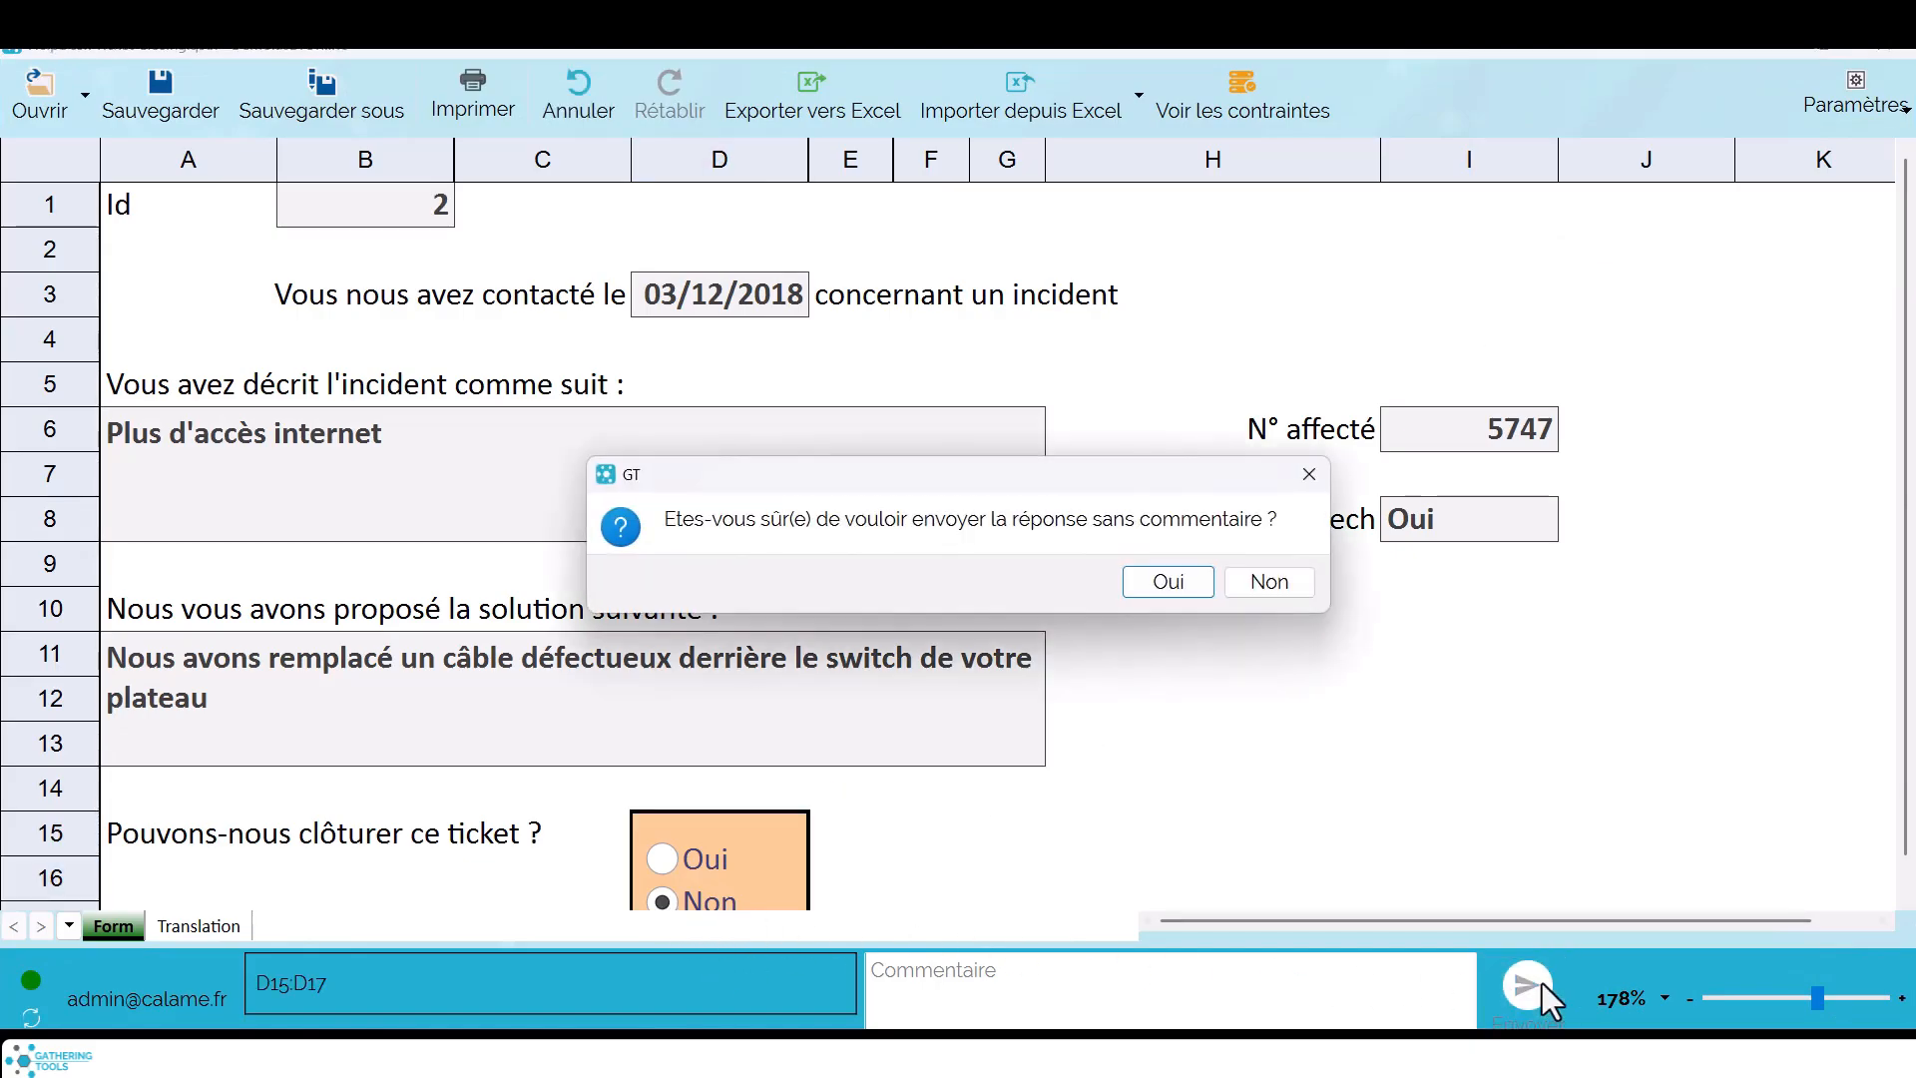
click(1177, 584)
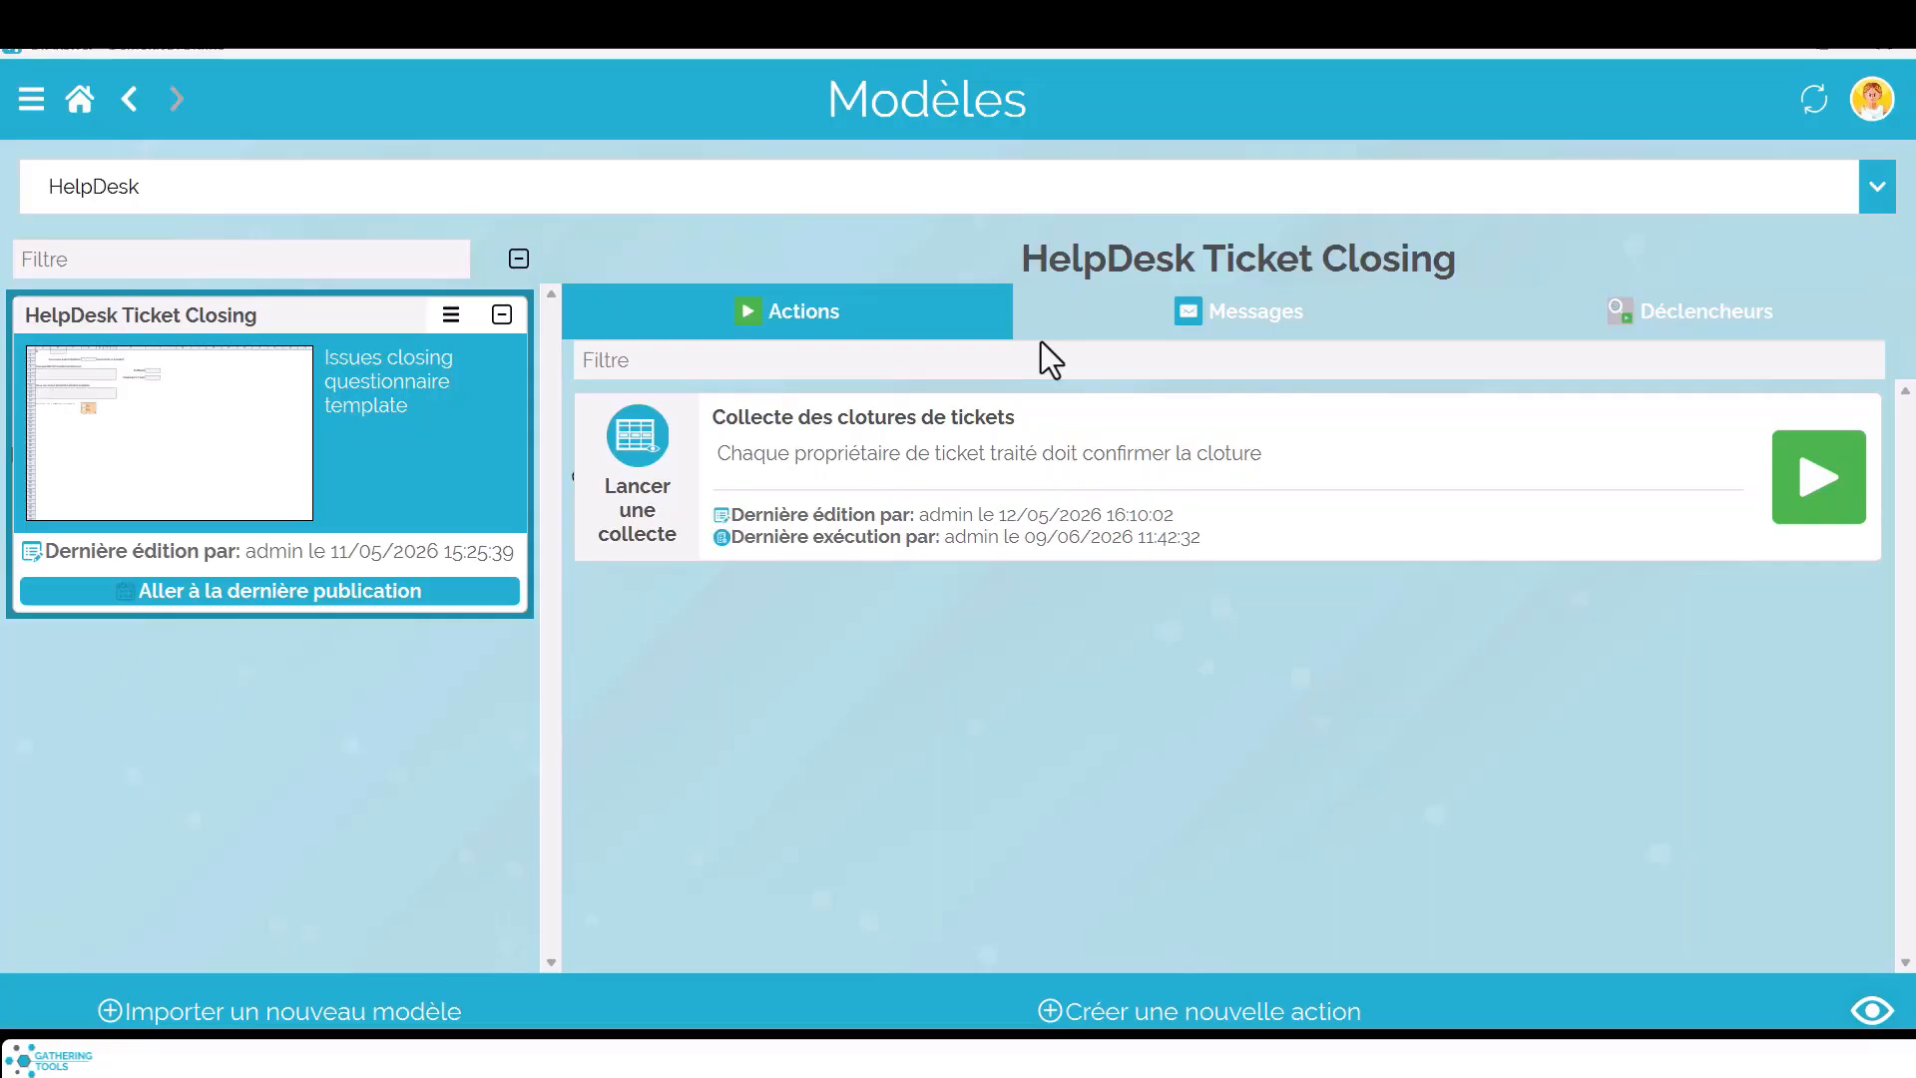
Create a new action of type "Intégrer des réponses" for the HelpDesk Ticket Closing model.
click(1244, 1013)
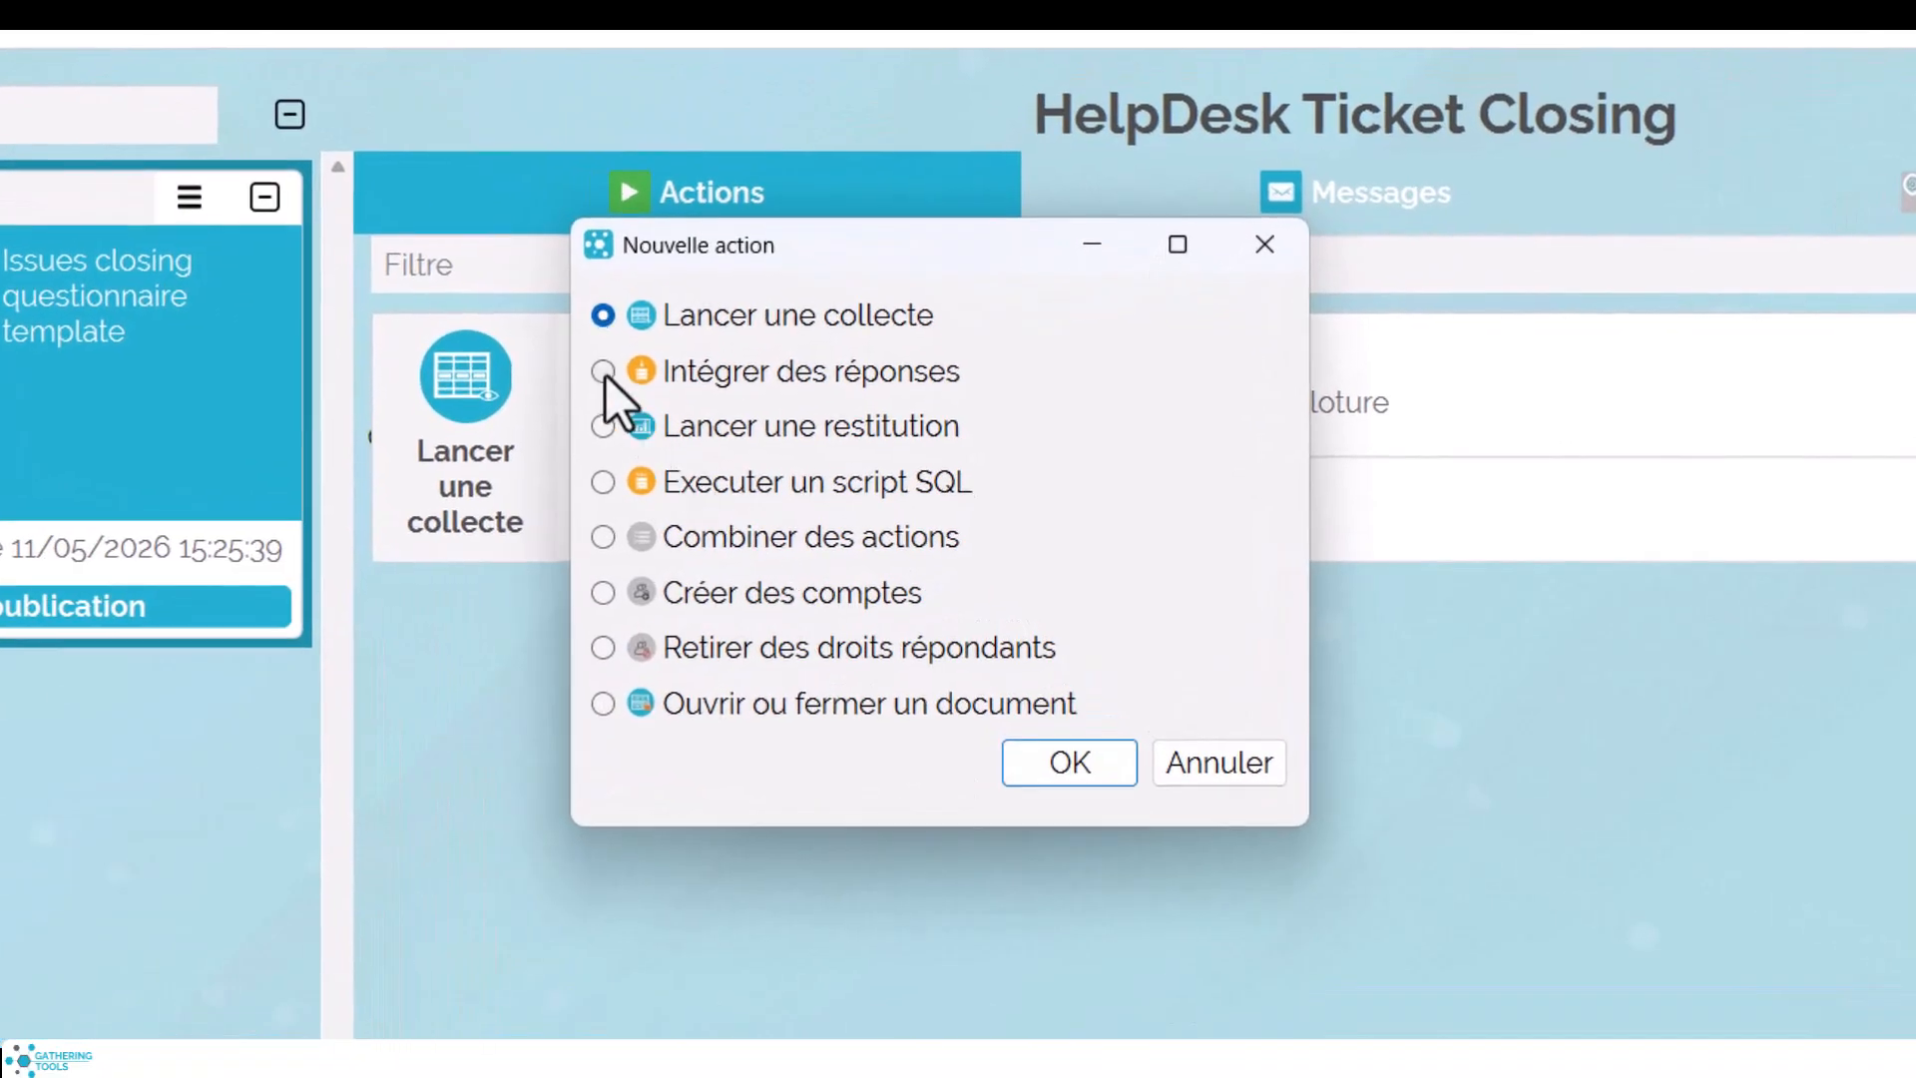
click(604, 372)
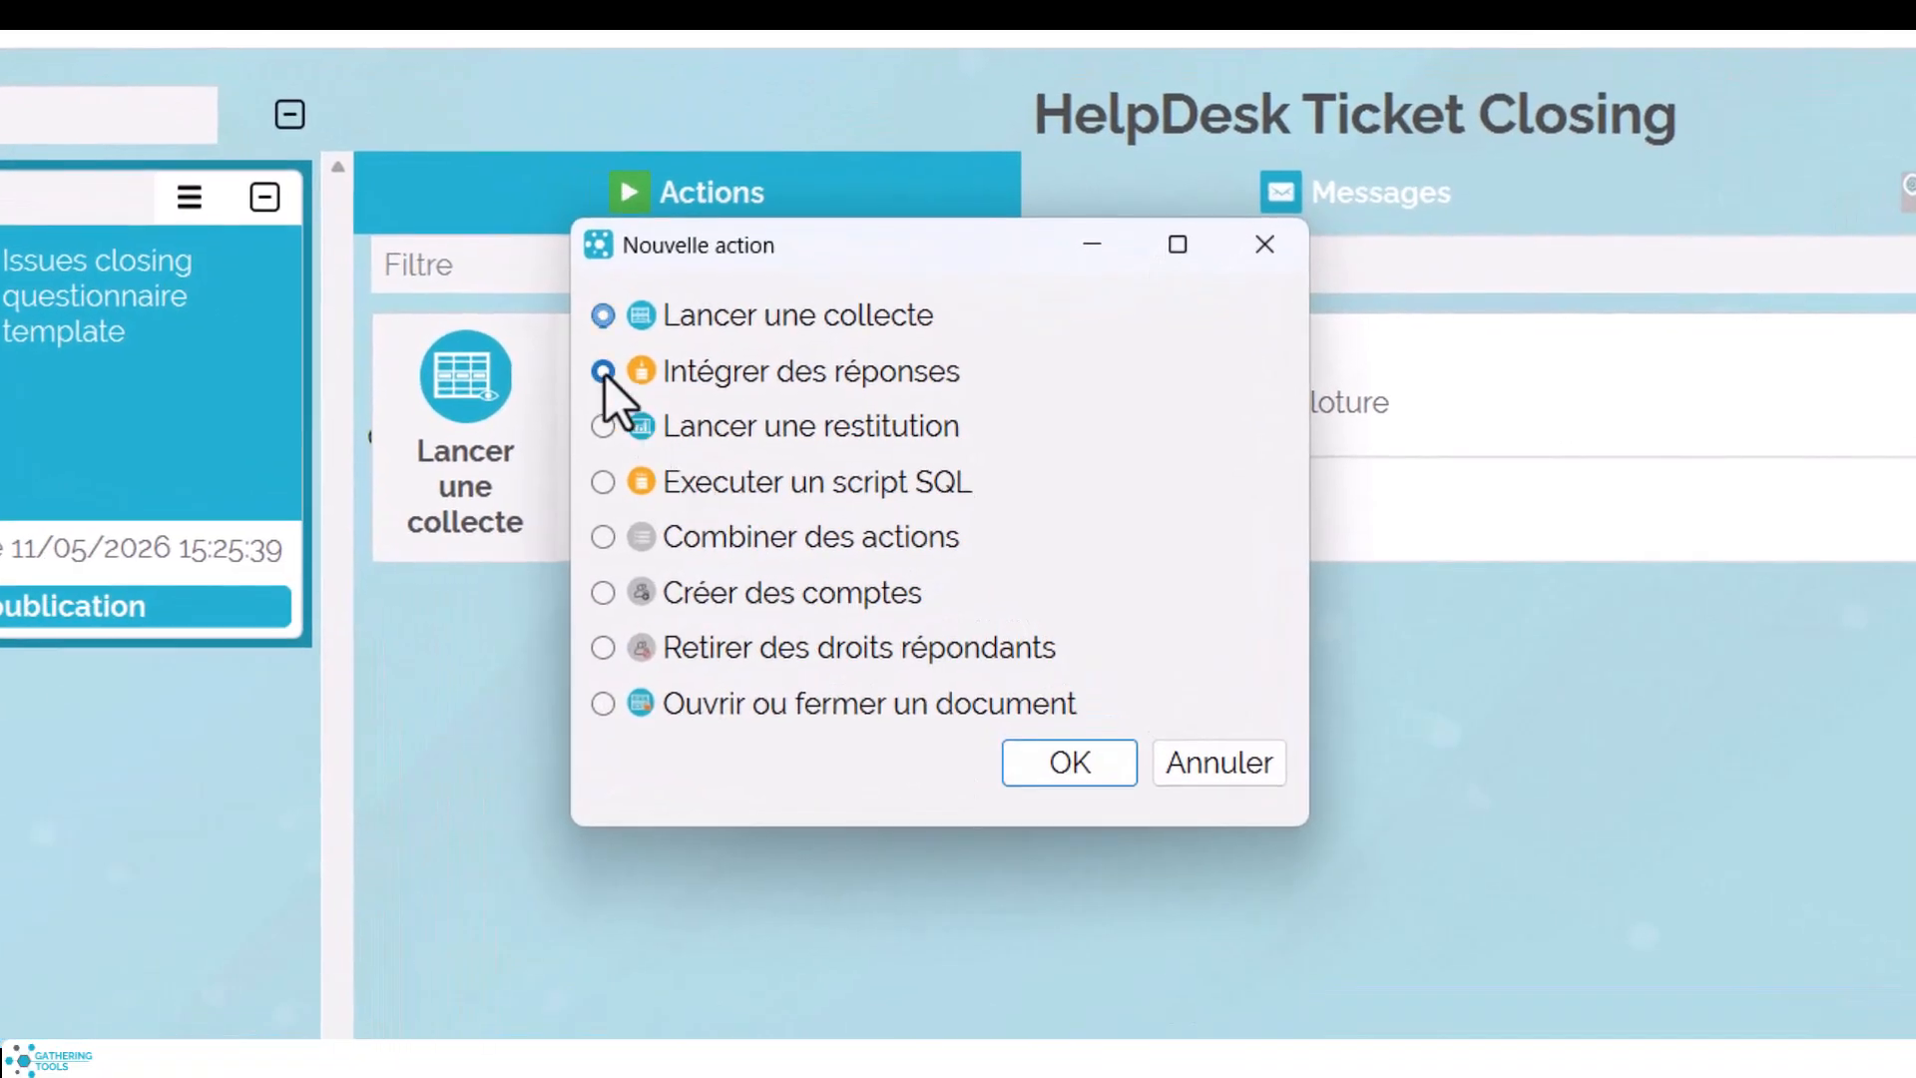
click(1059, 768)
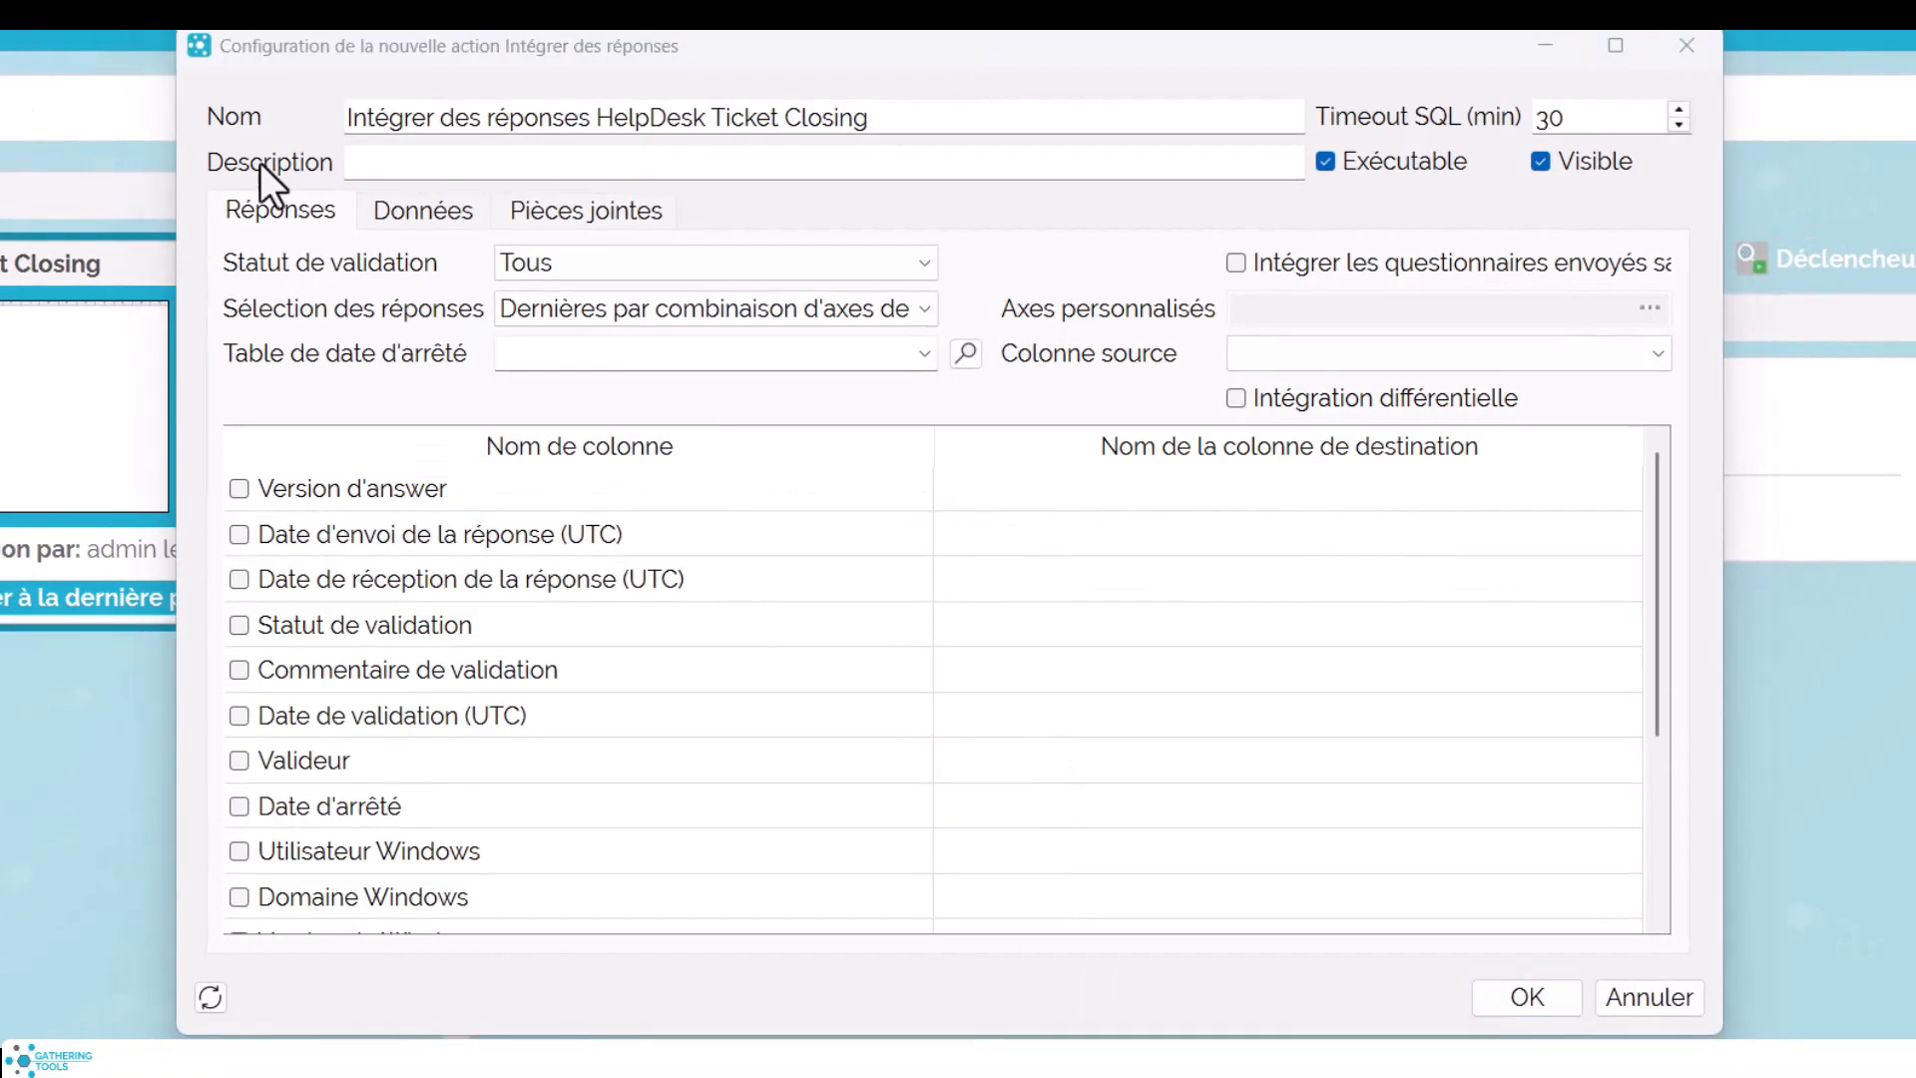
Set Integration_Tickets_Status as the data table for the Racine compartment and check its column correspondence.
click(419, 215)
click(682, 287)
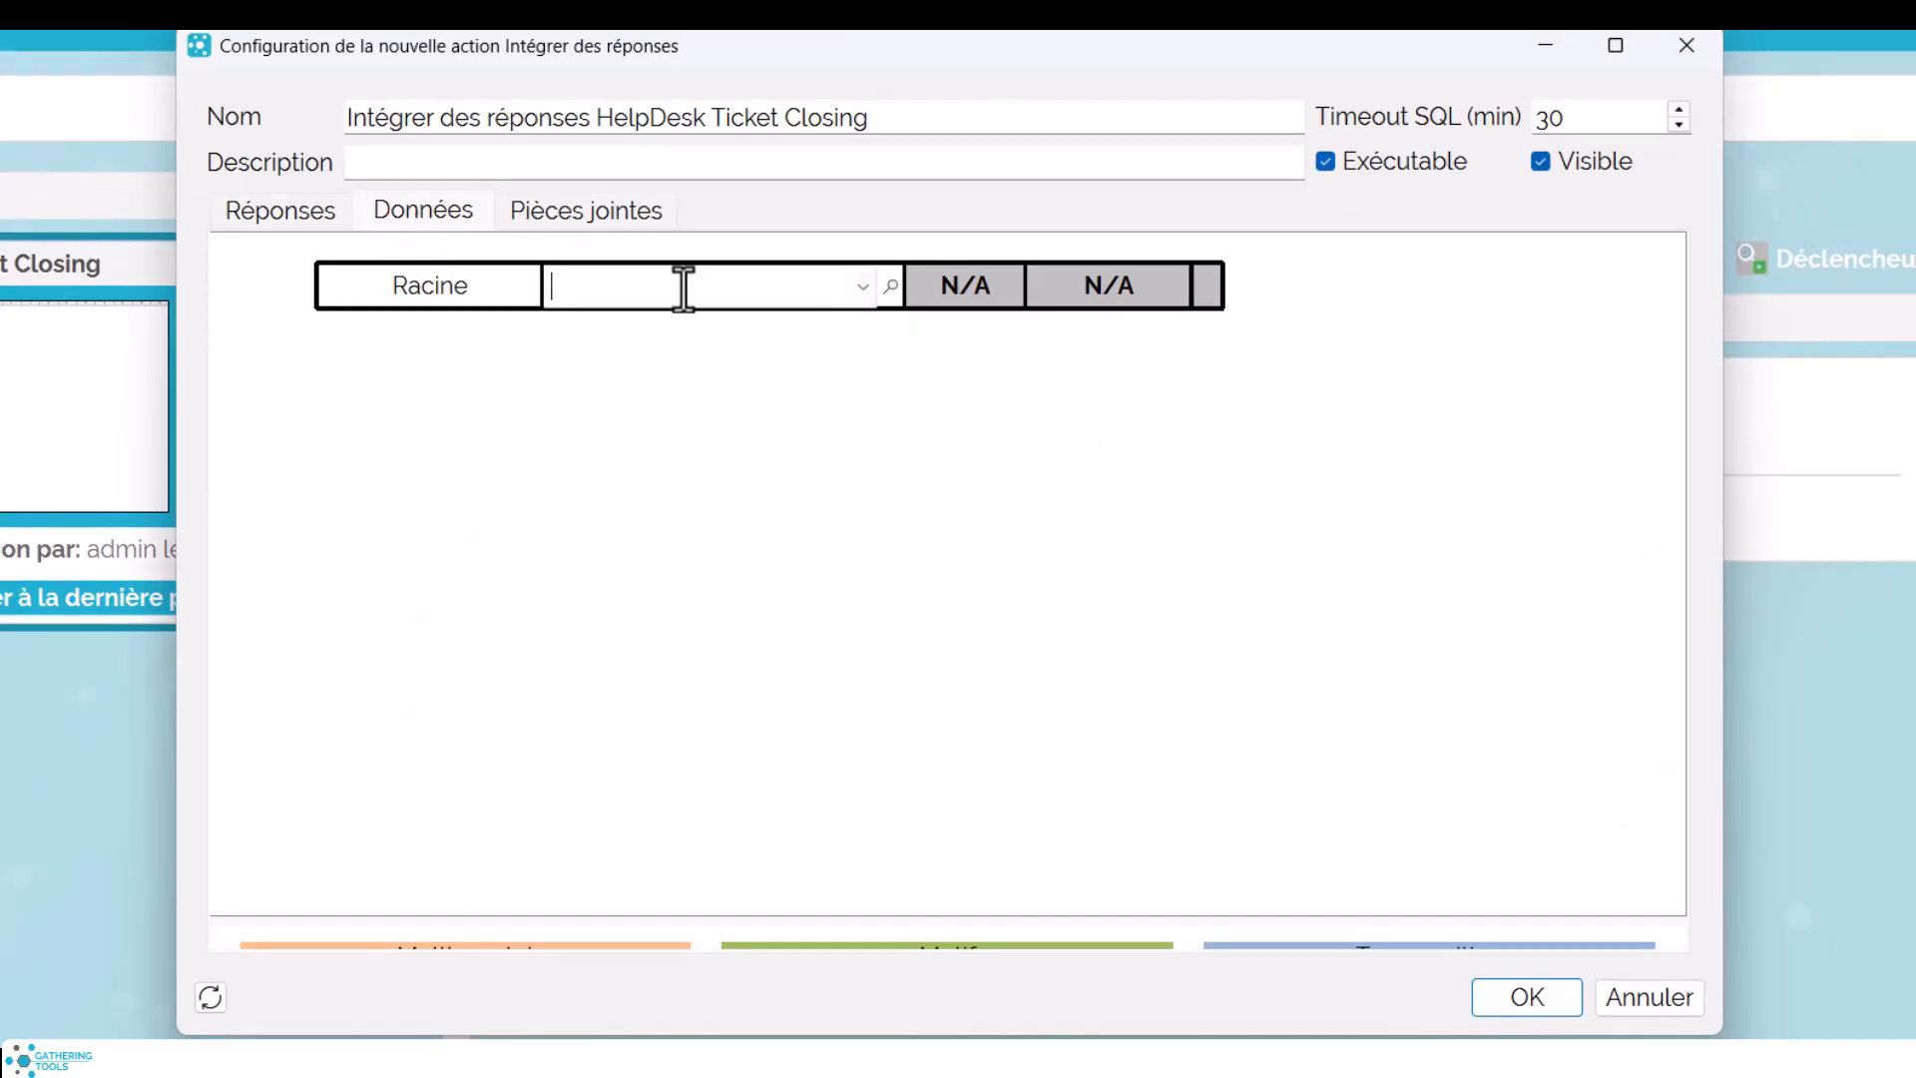
text(Integration_Tickets_Stat)
key(Return)
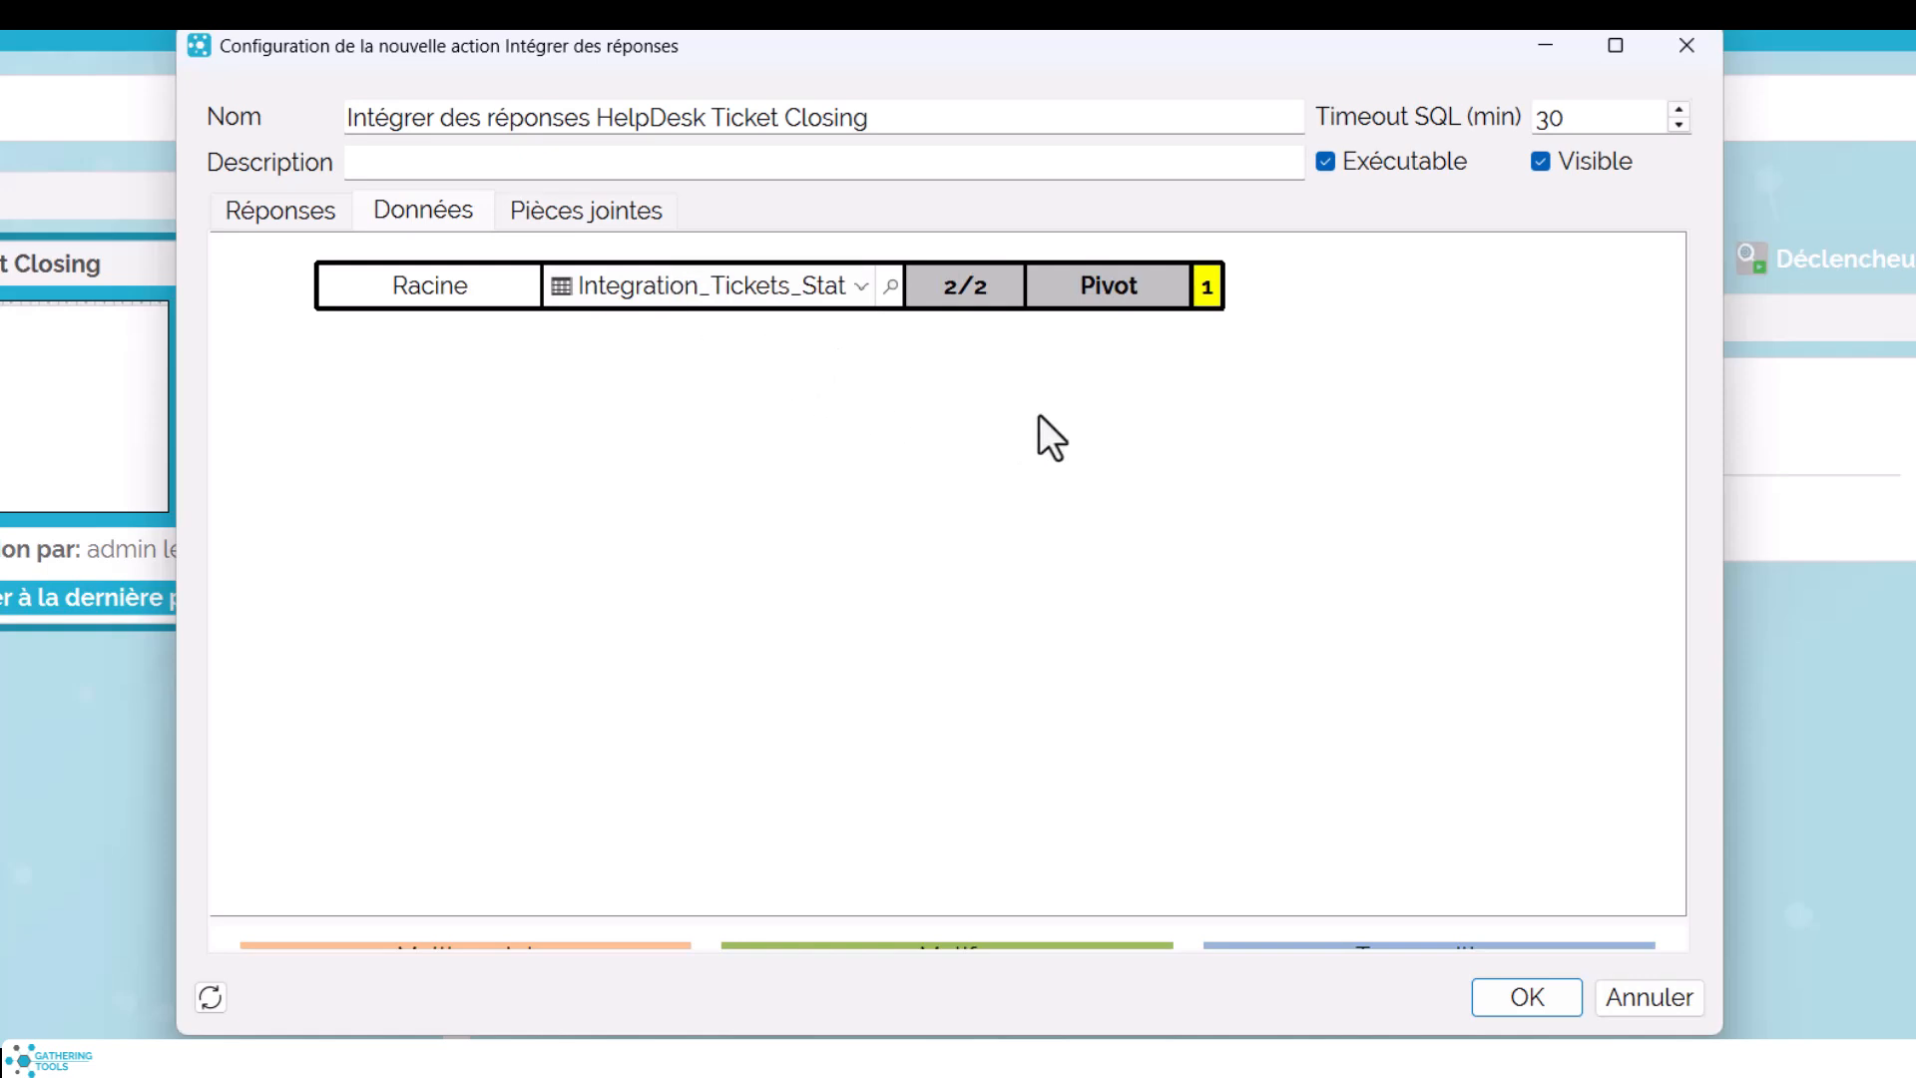
click(975, 297)
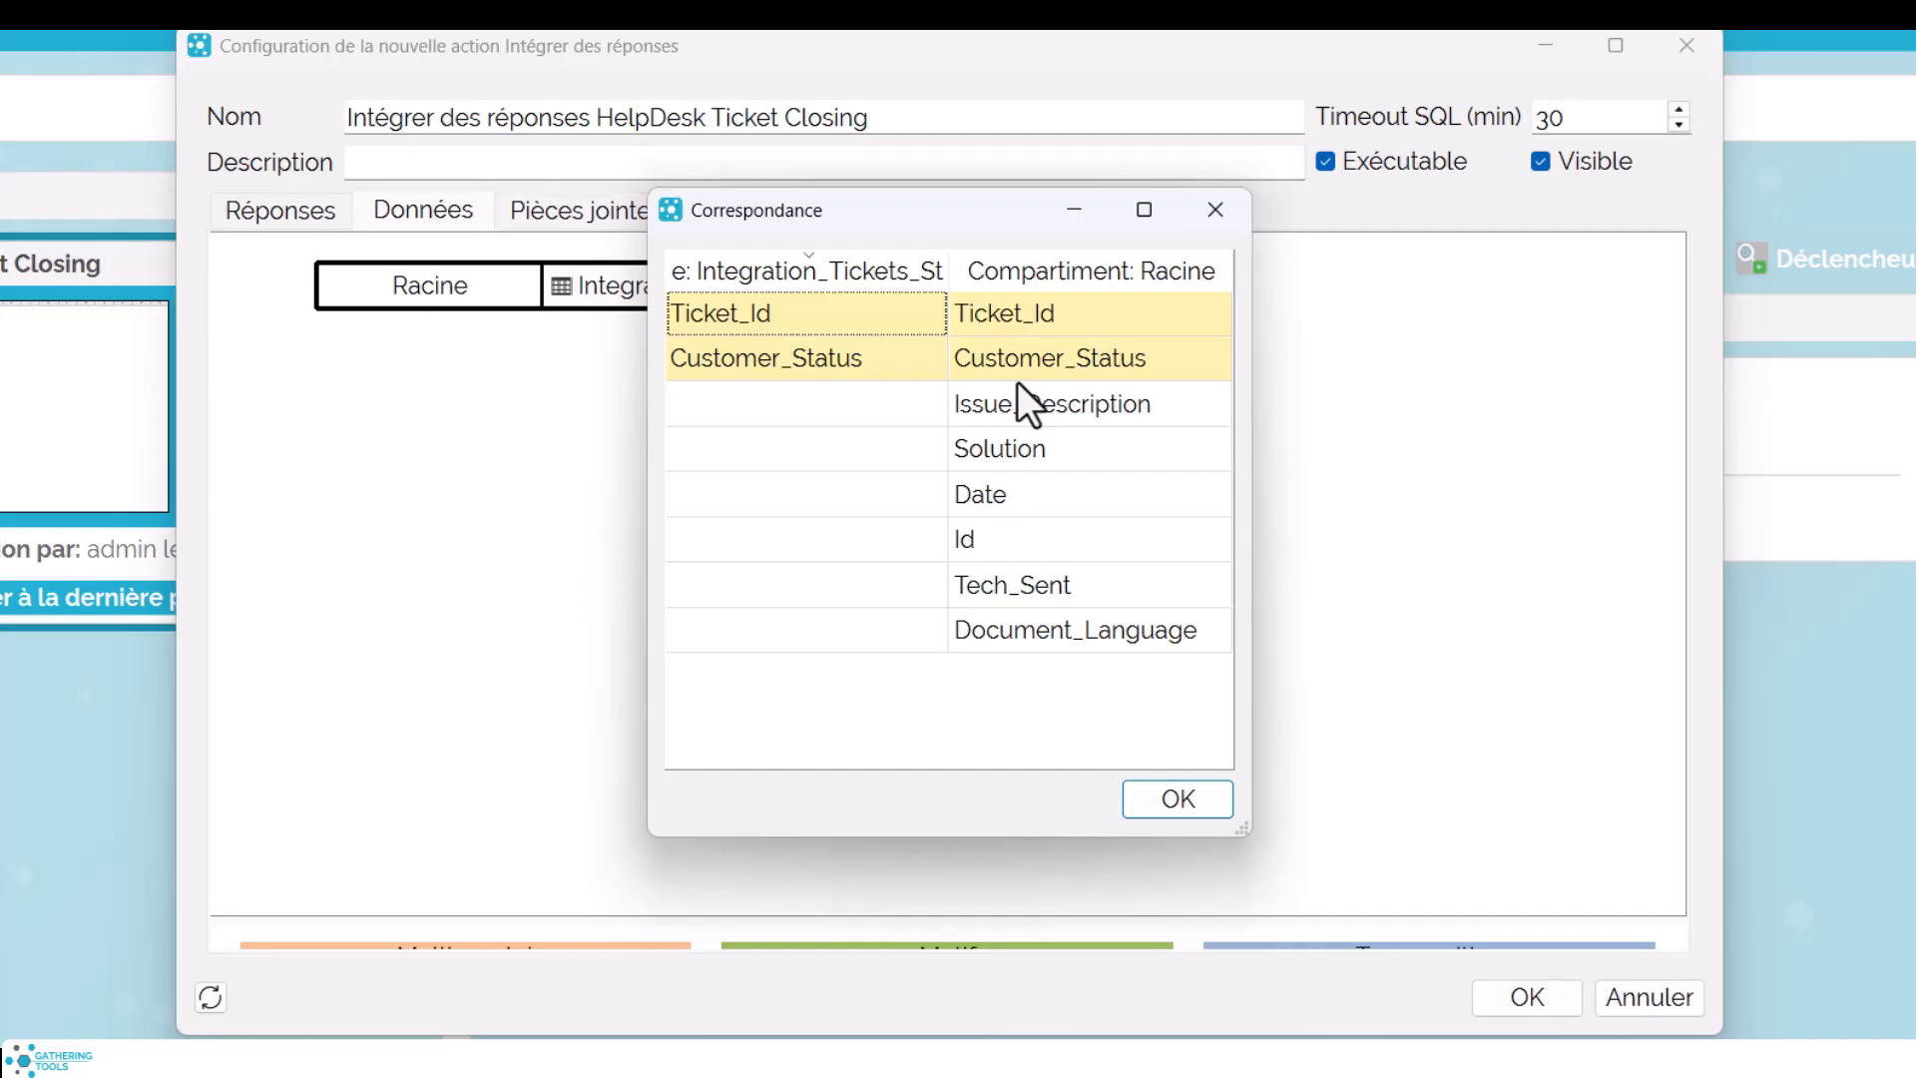
click(1171, 800)
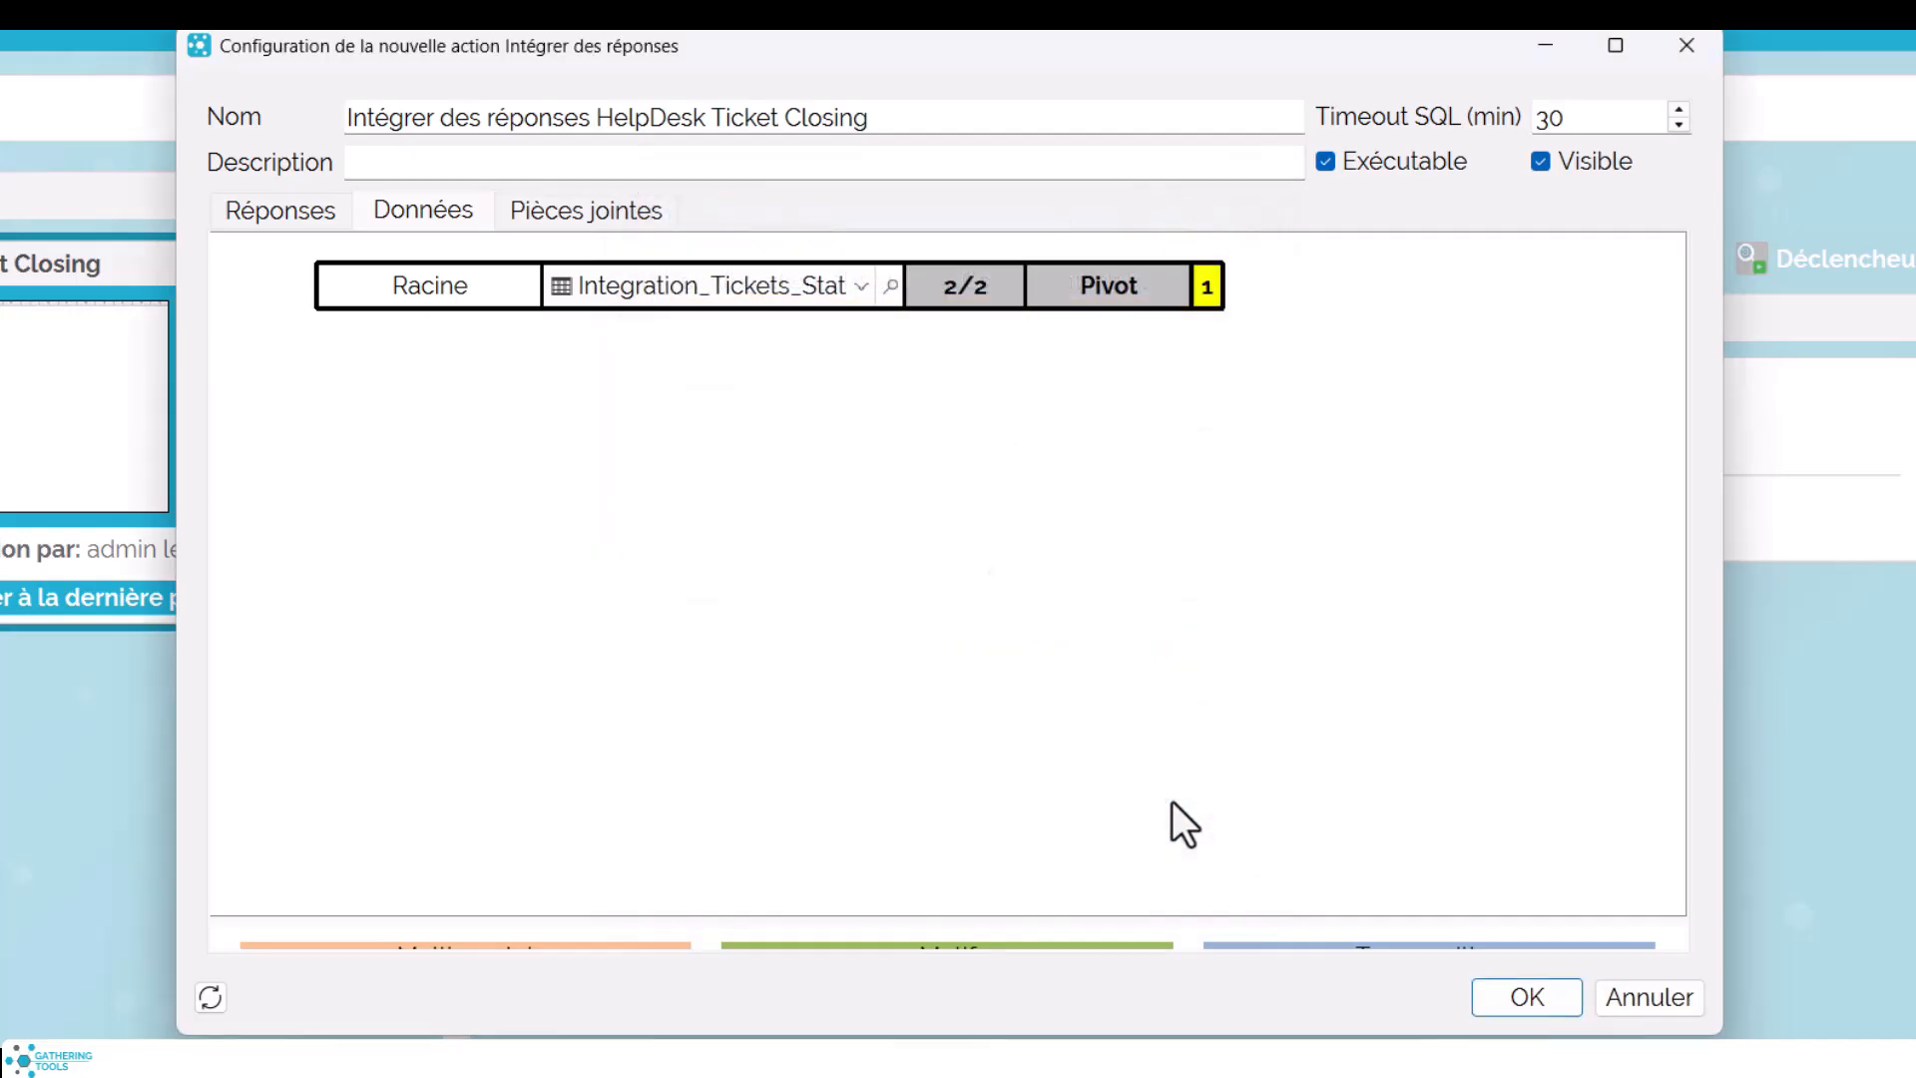
Save the new response integration action and execute it for the closing date 03/04/2025.
click(1547, 1010)
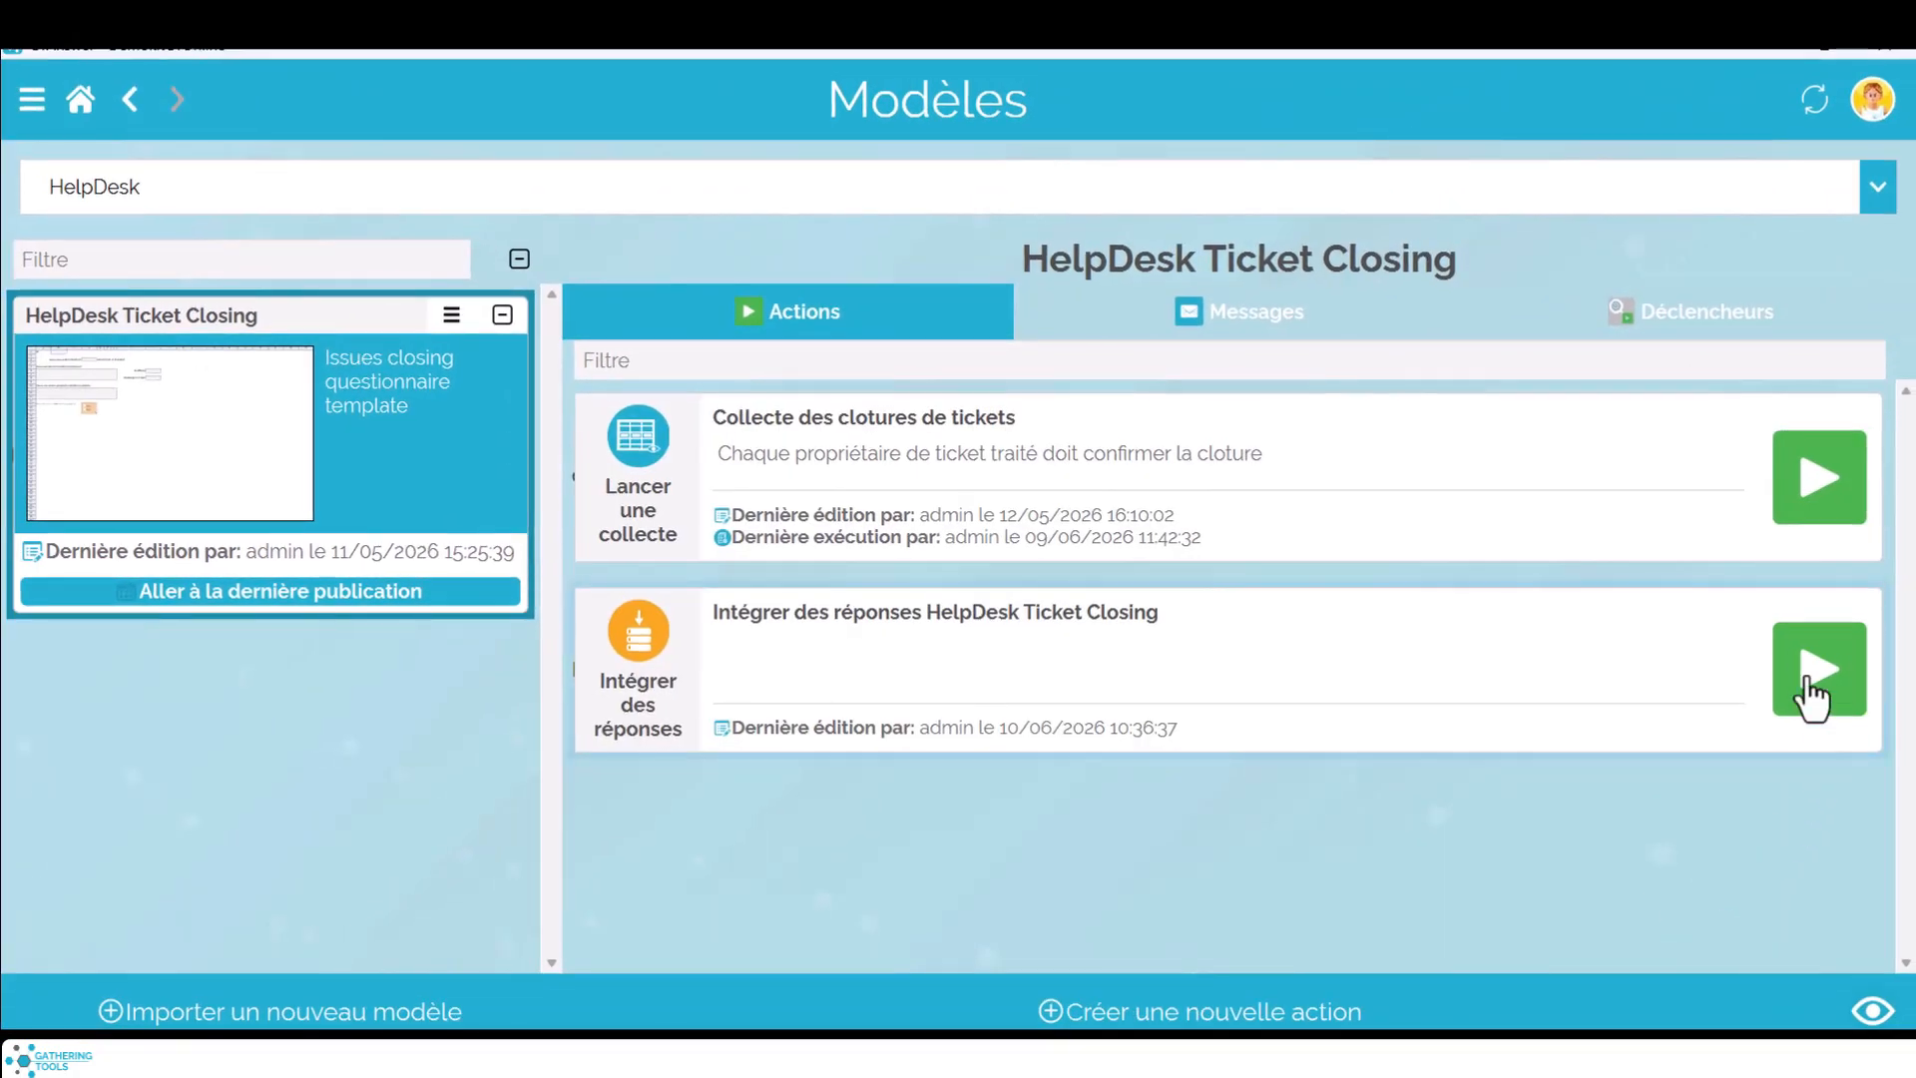
click(1808, 681)
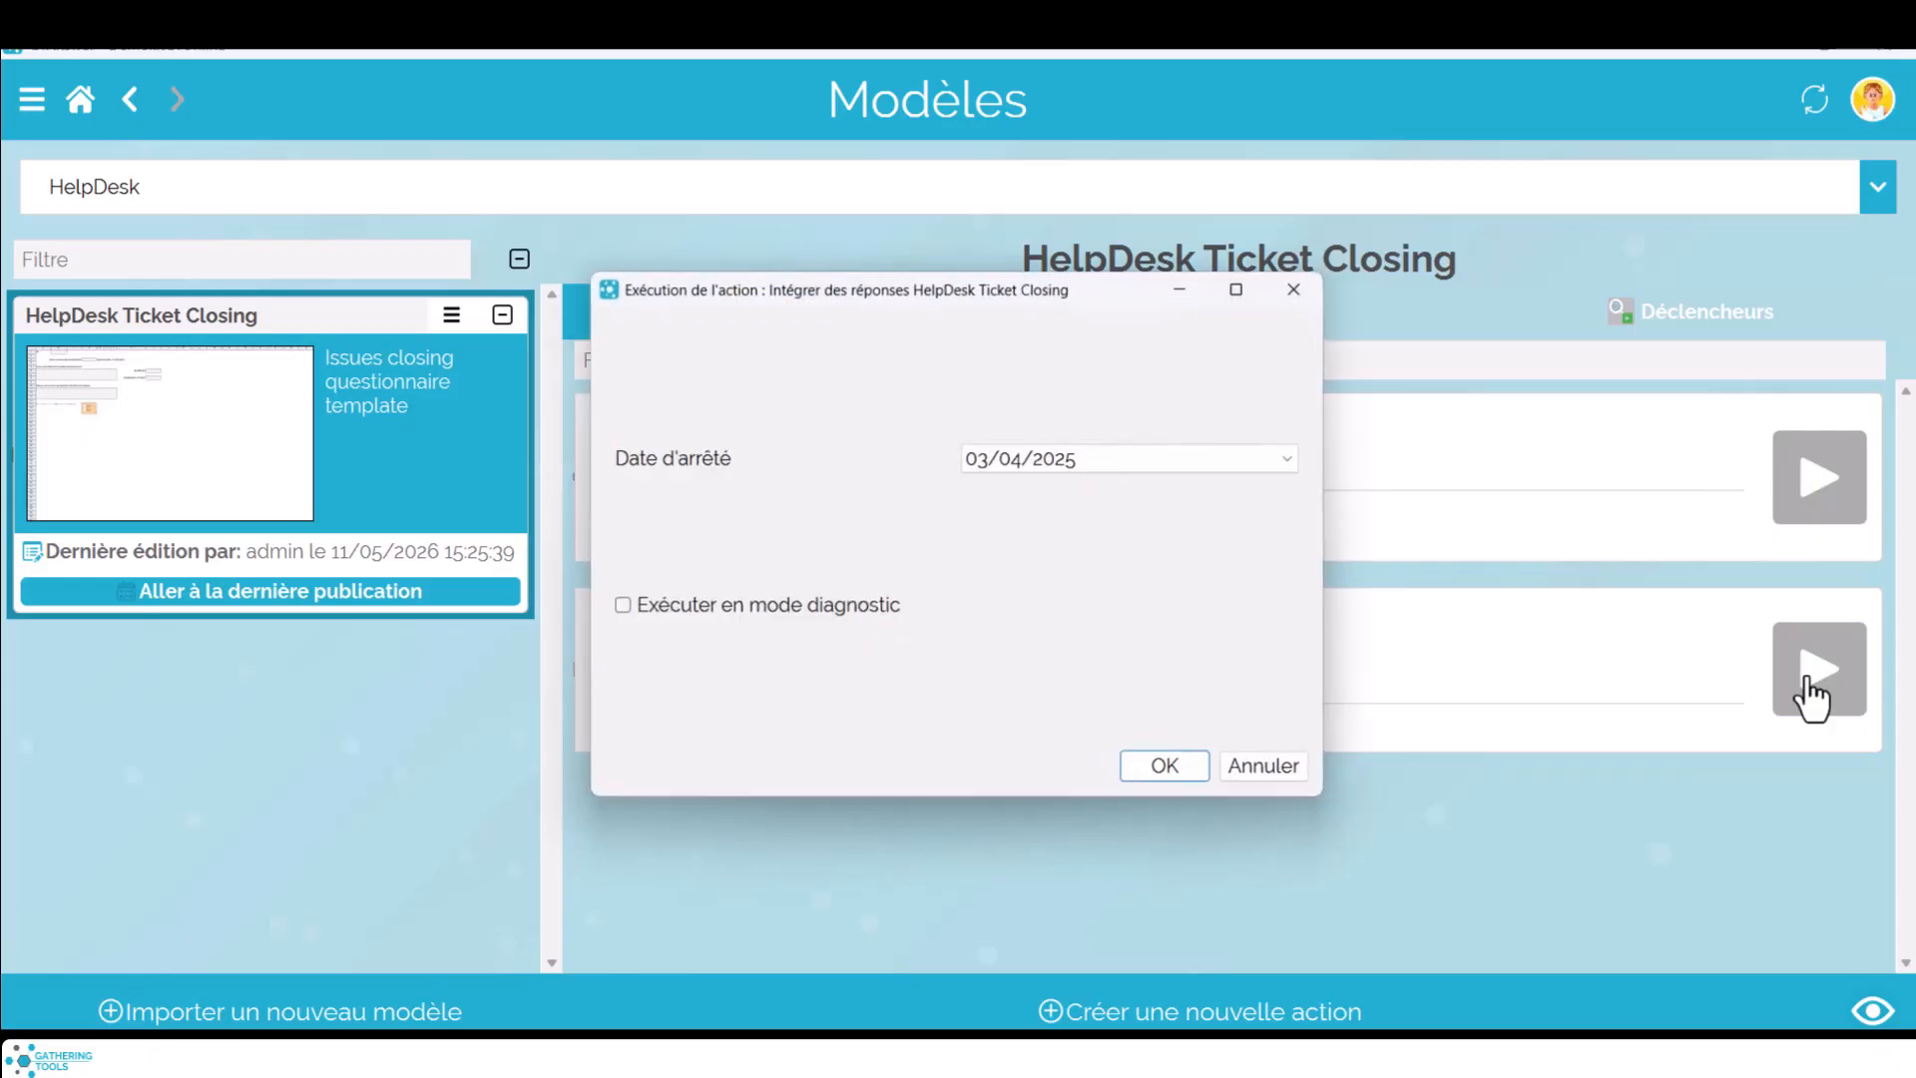
click(1165, 771)
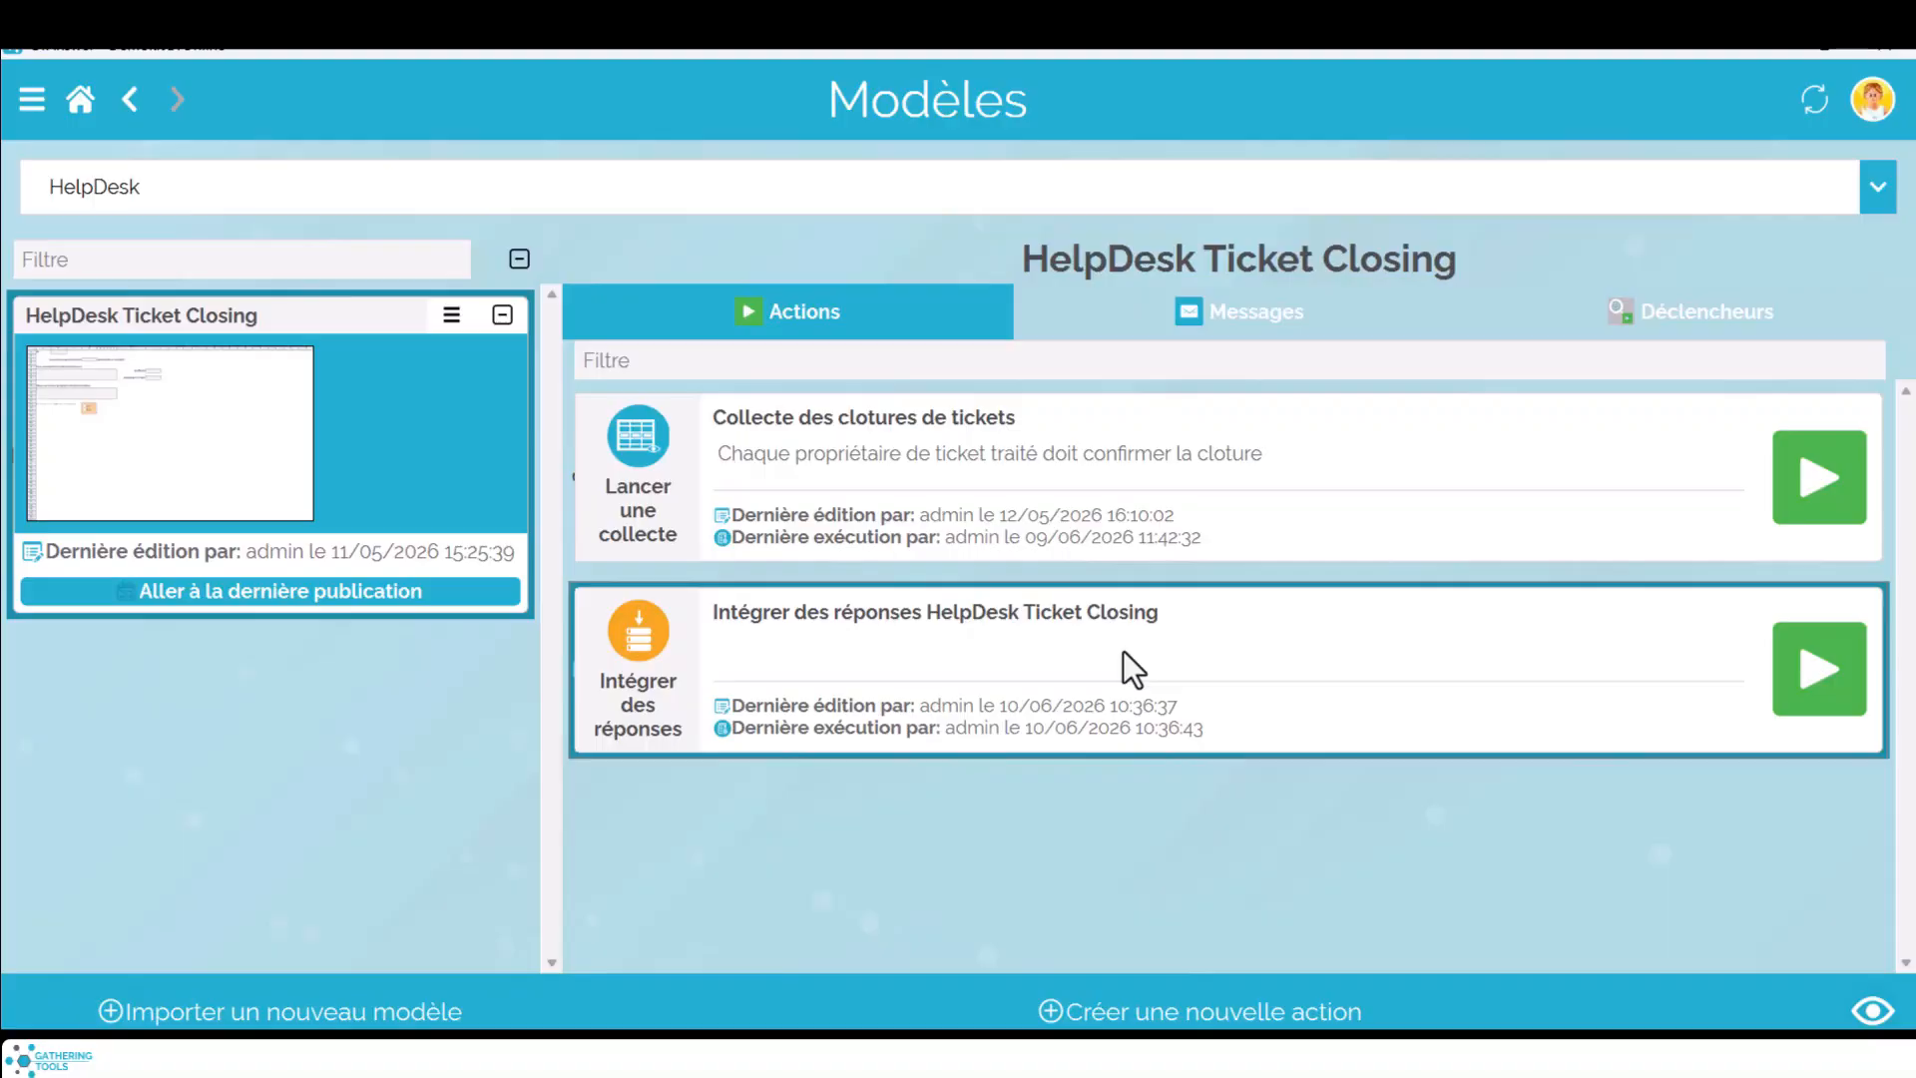
Reopen the "Intégrer des réponses HelpDesk Ticket Closing" action and view the contents of its Integration_Tickets_Status table.
double_click(1122, 653)
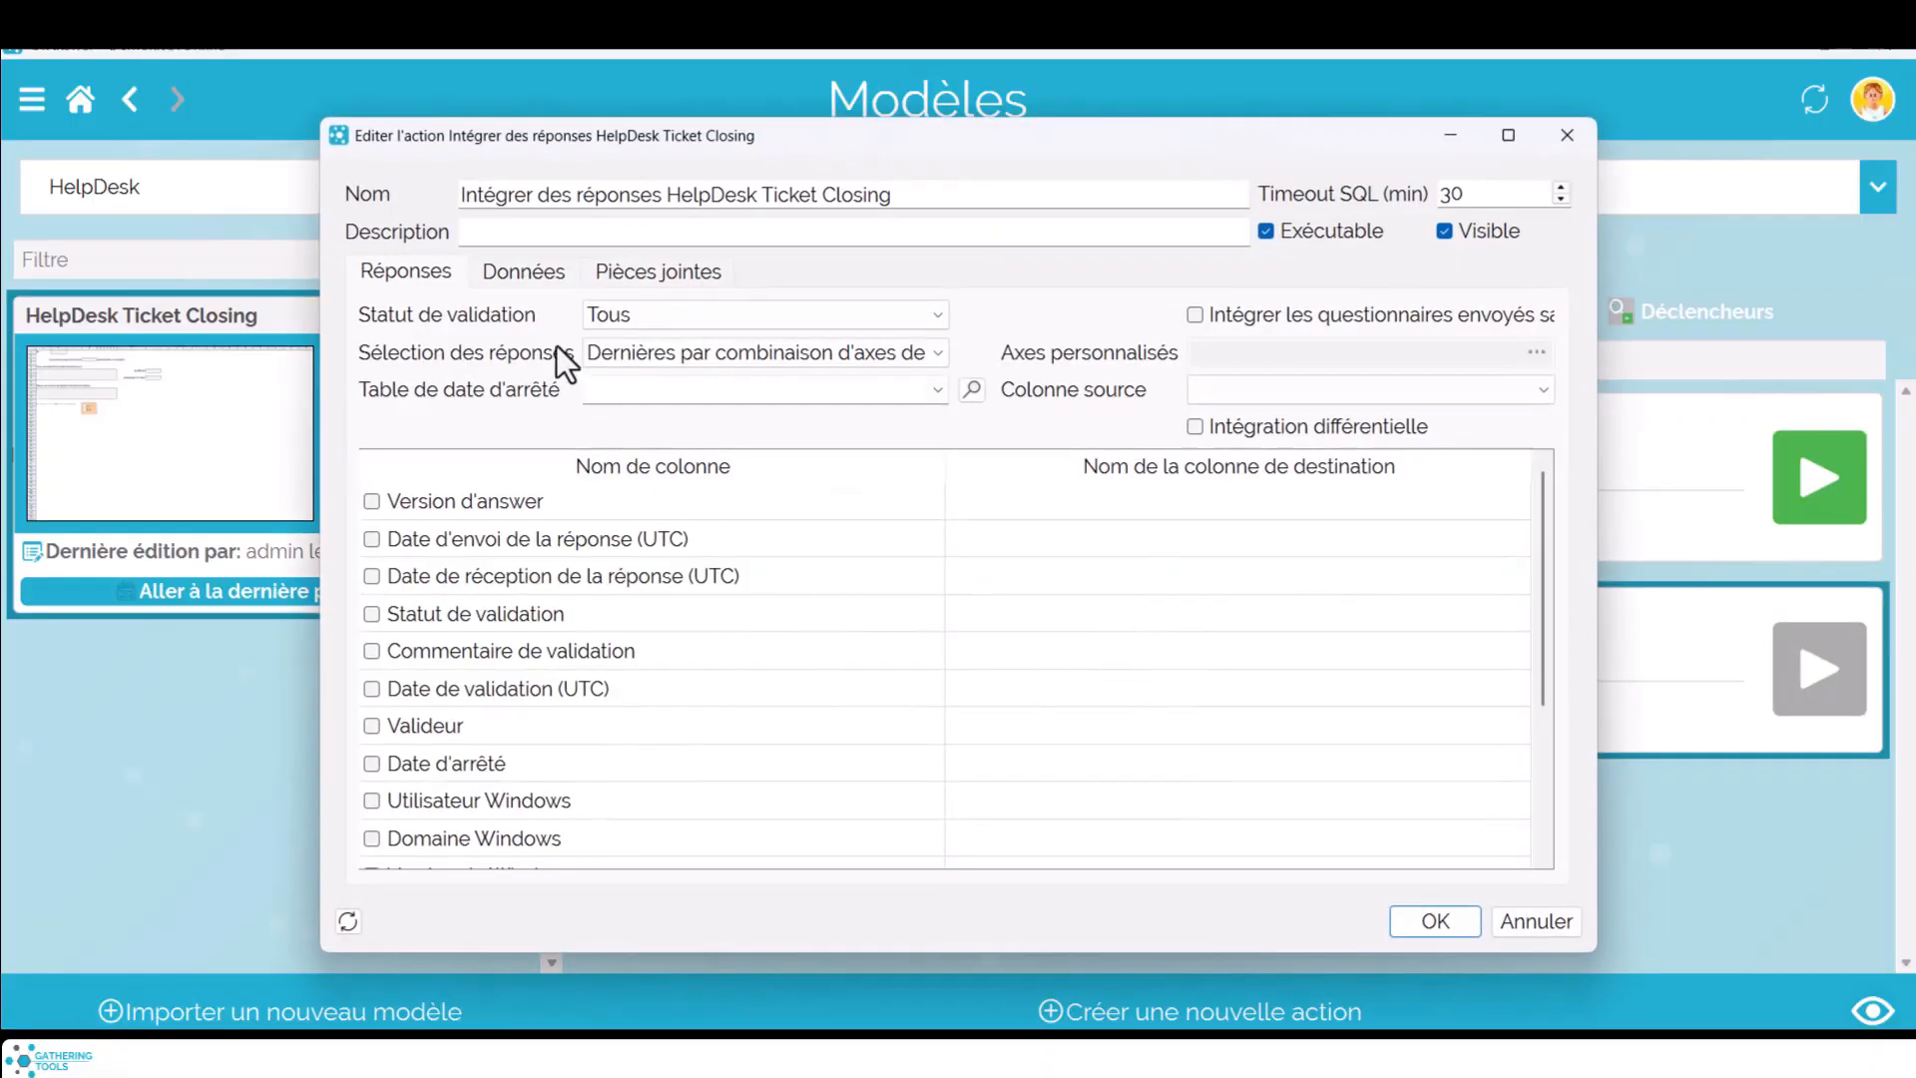
click(527, 271)
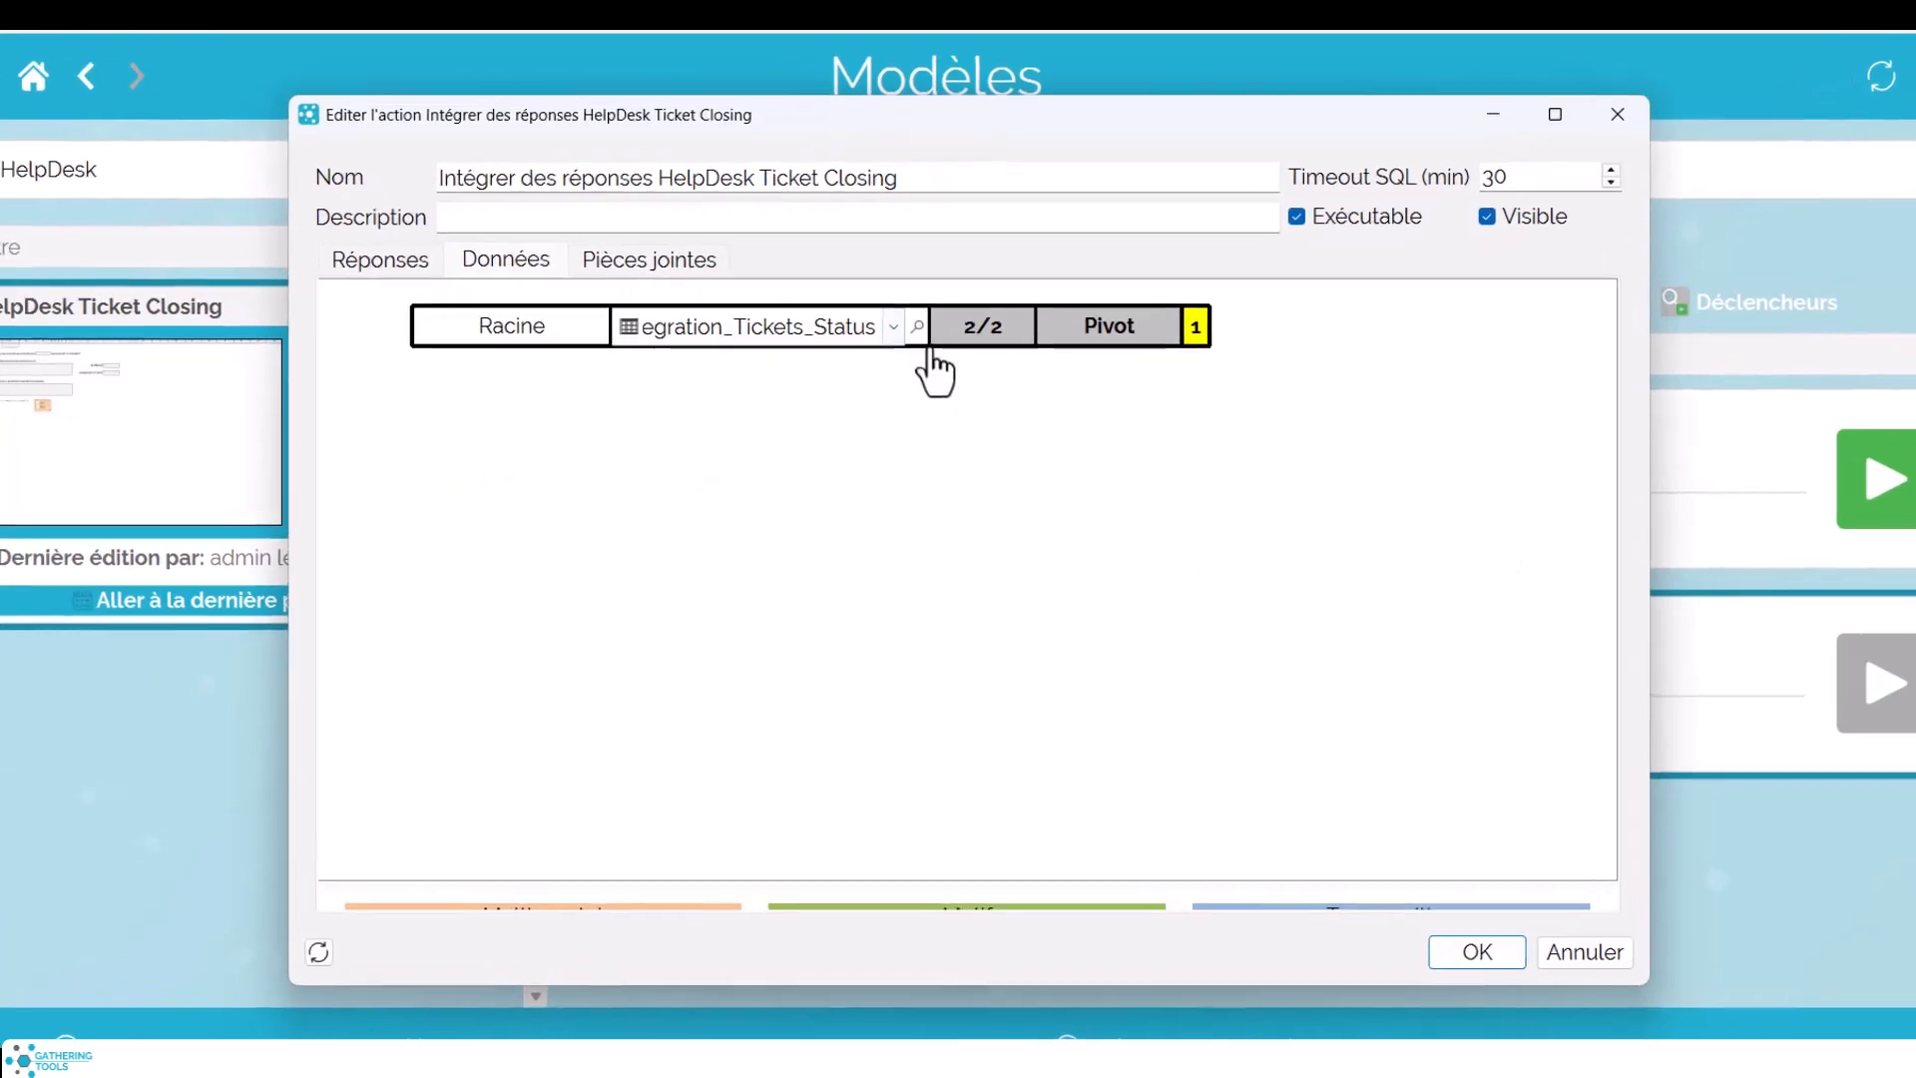
click(908, 335)
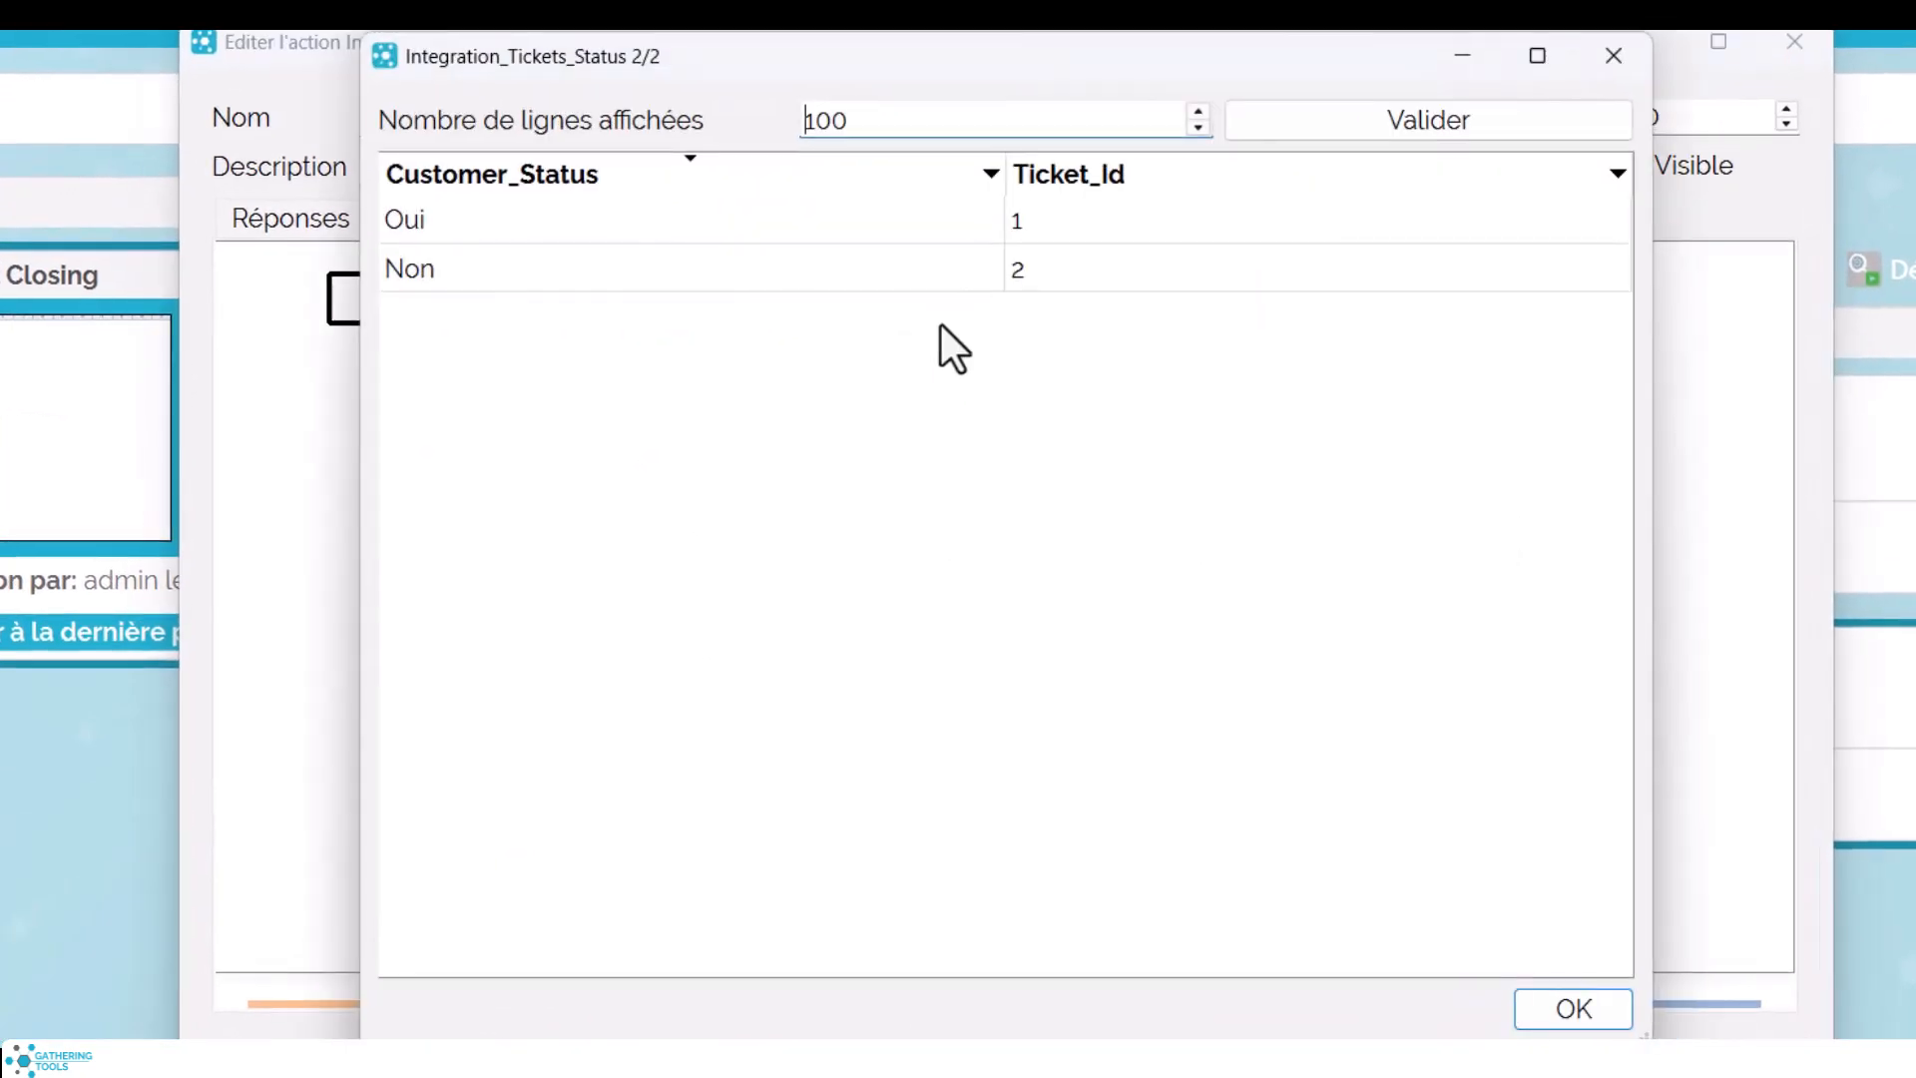
Examine the two integrated response rows in the Integration_Tickets_Status table.
click(841, 231)
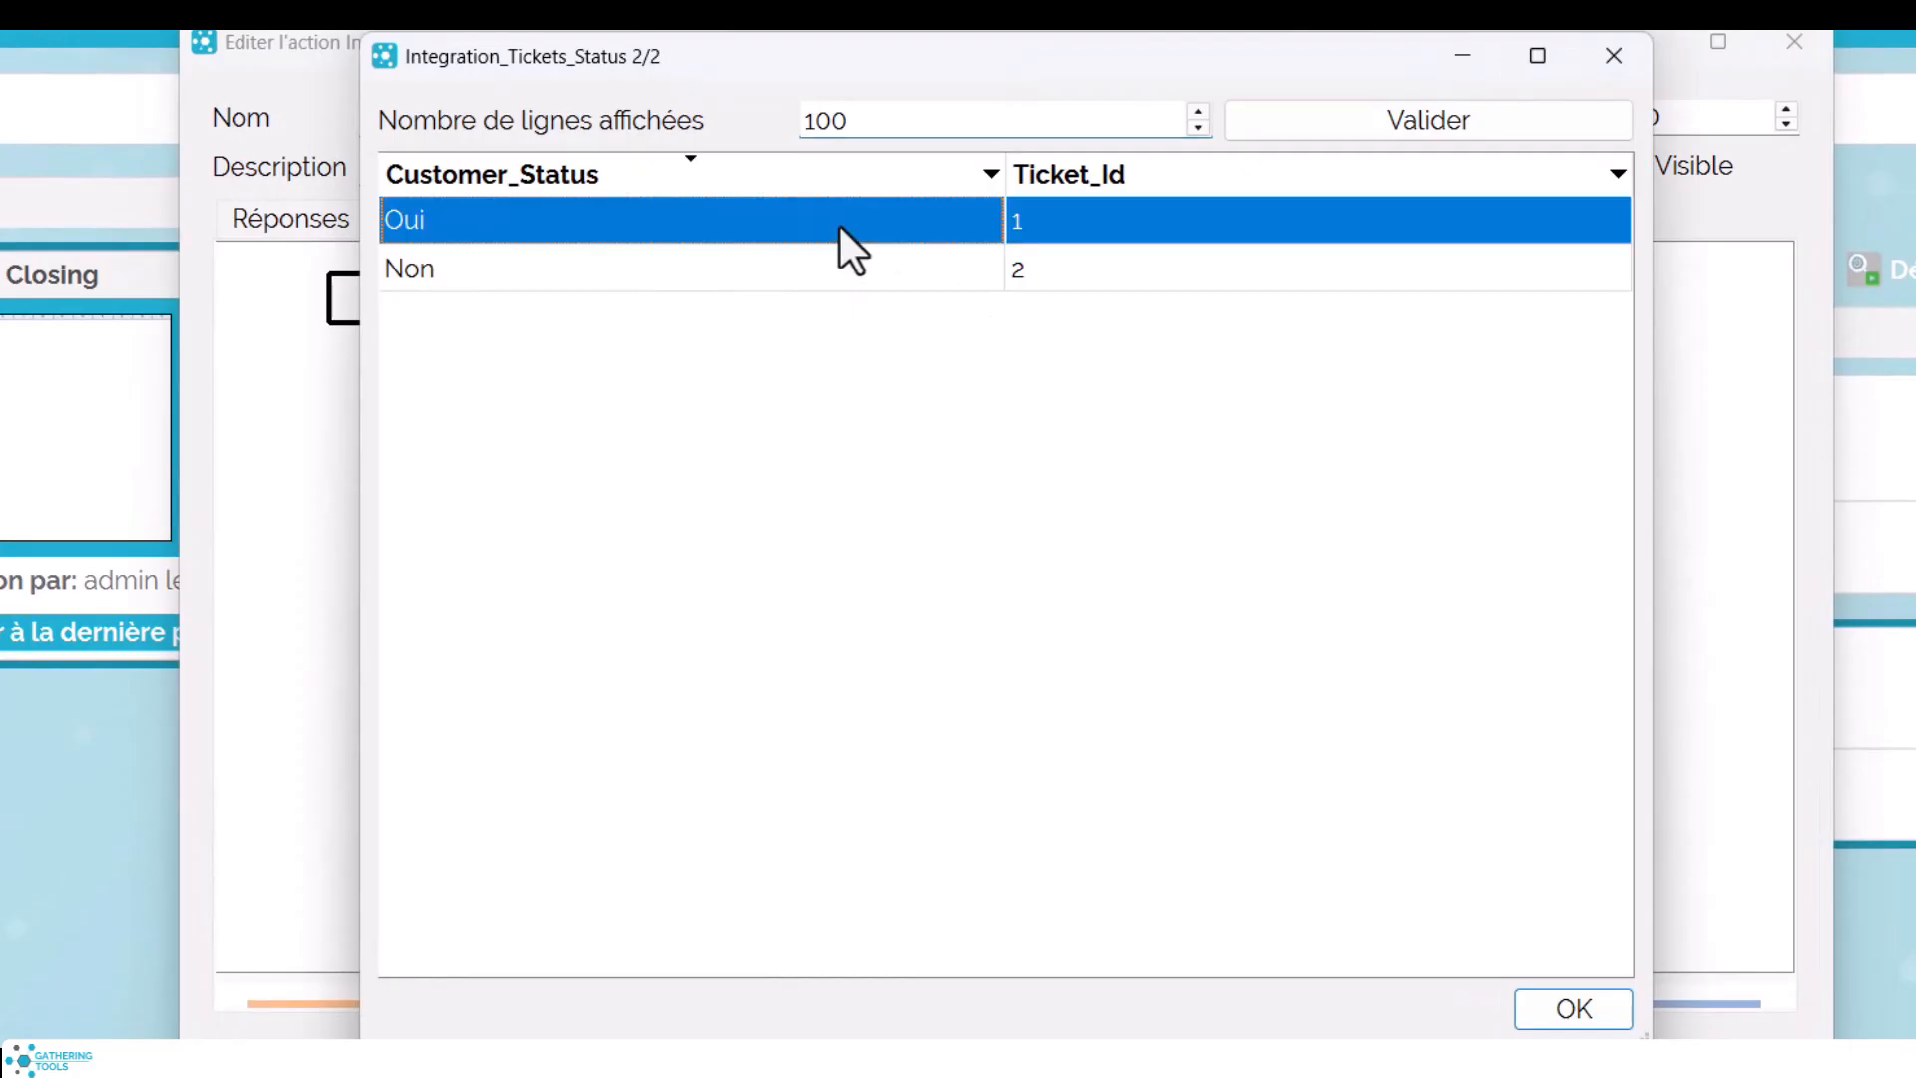
click(868, 277)
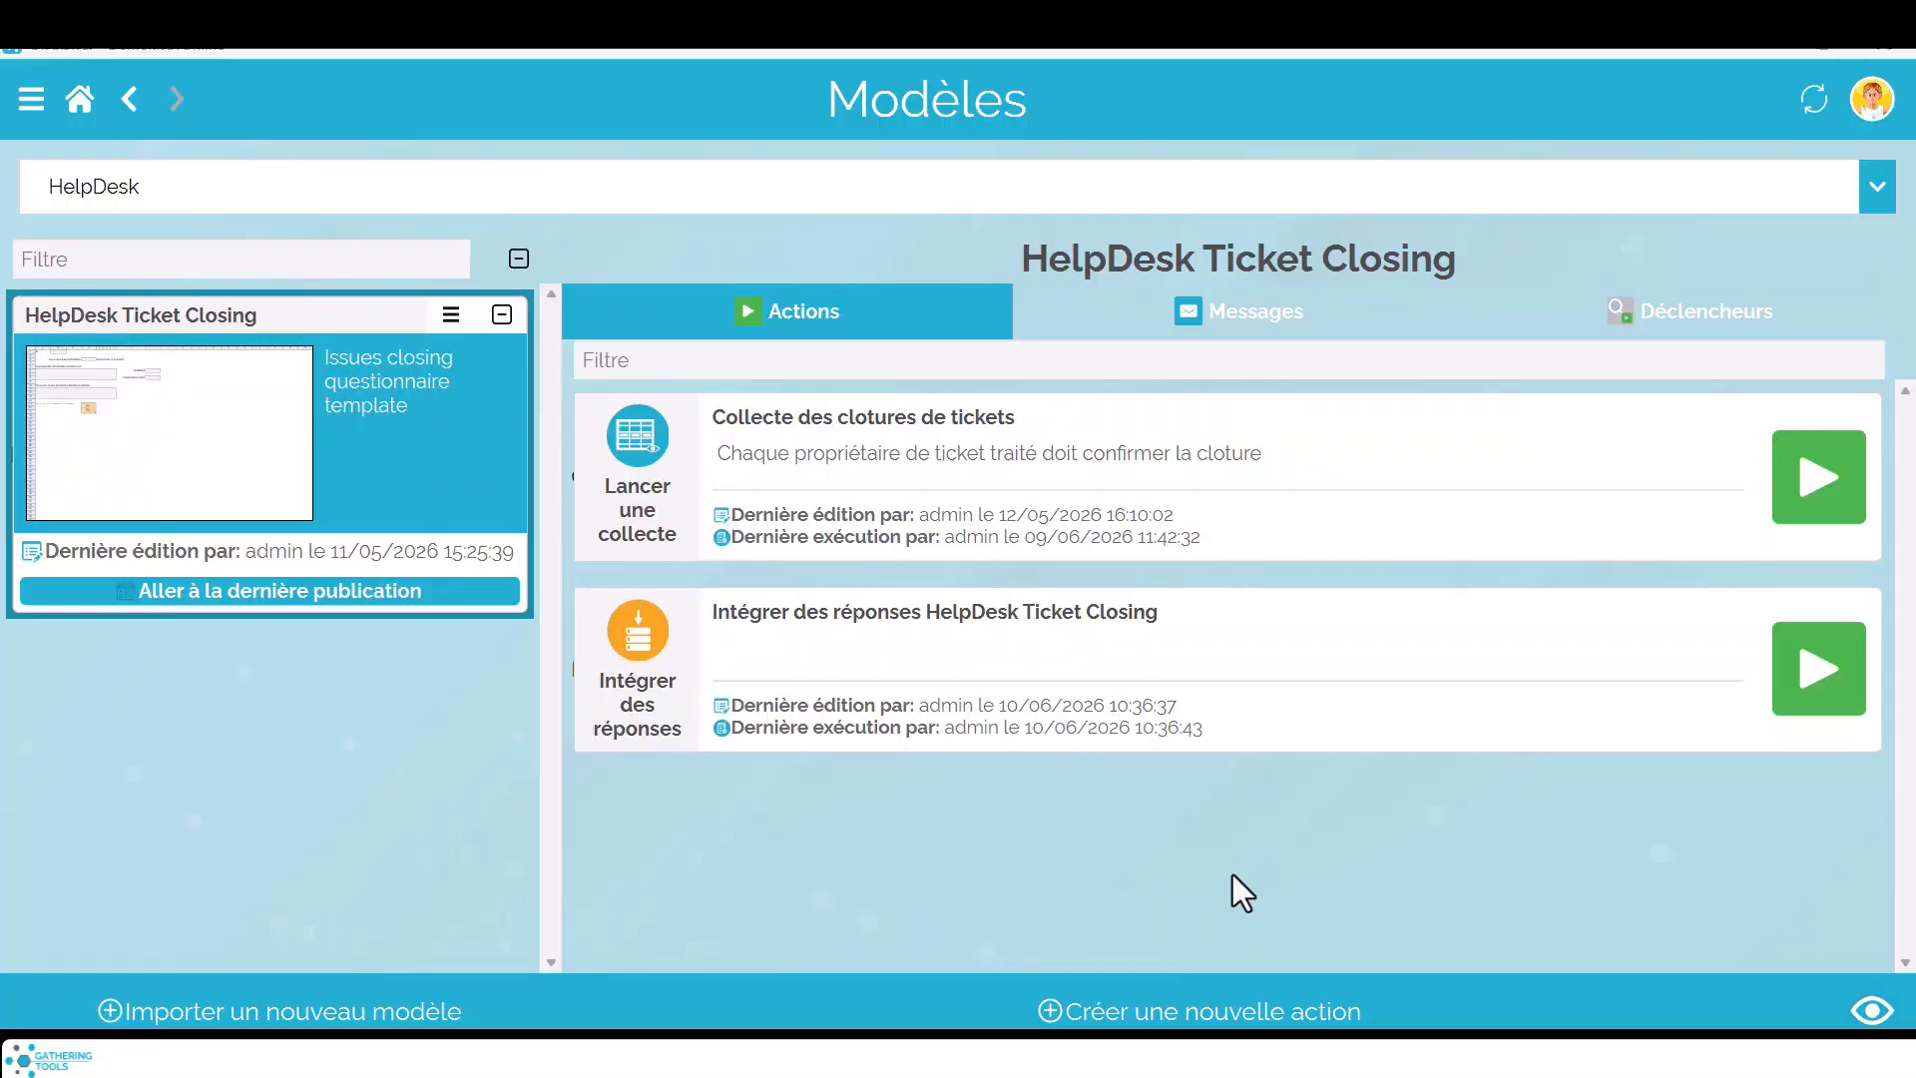
Create a new response integration action for HelpDesk Ticket Closing and name it "Intégrer des réponses dans la table d'origine".
click(1237, 1013)
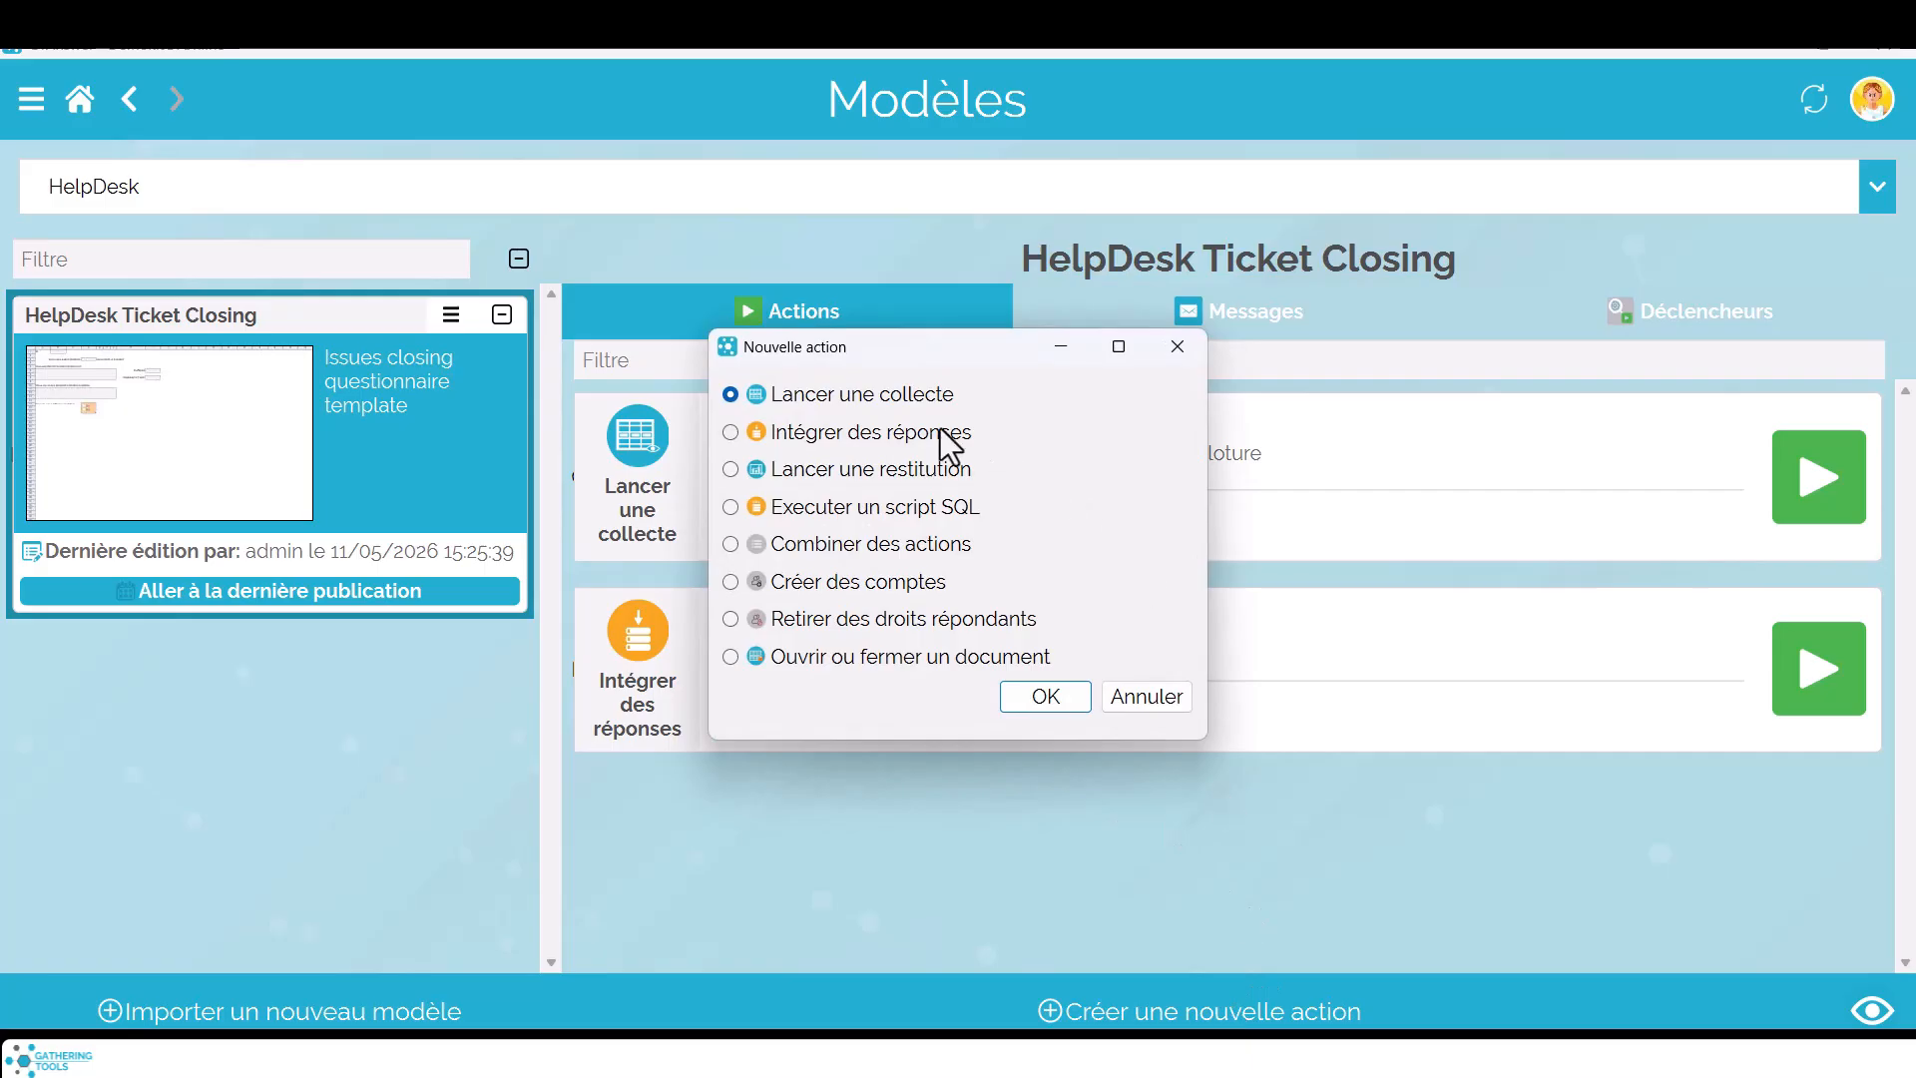
click(1061, 704)
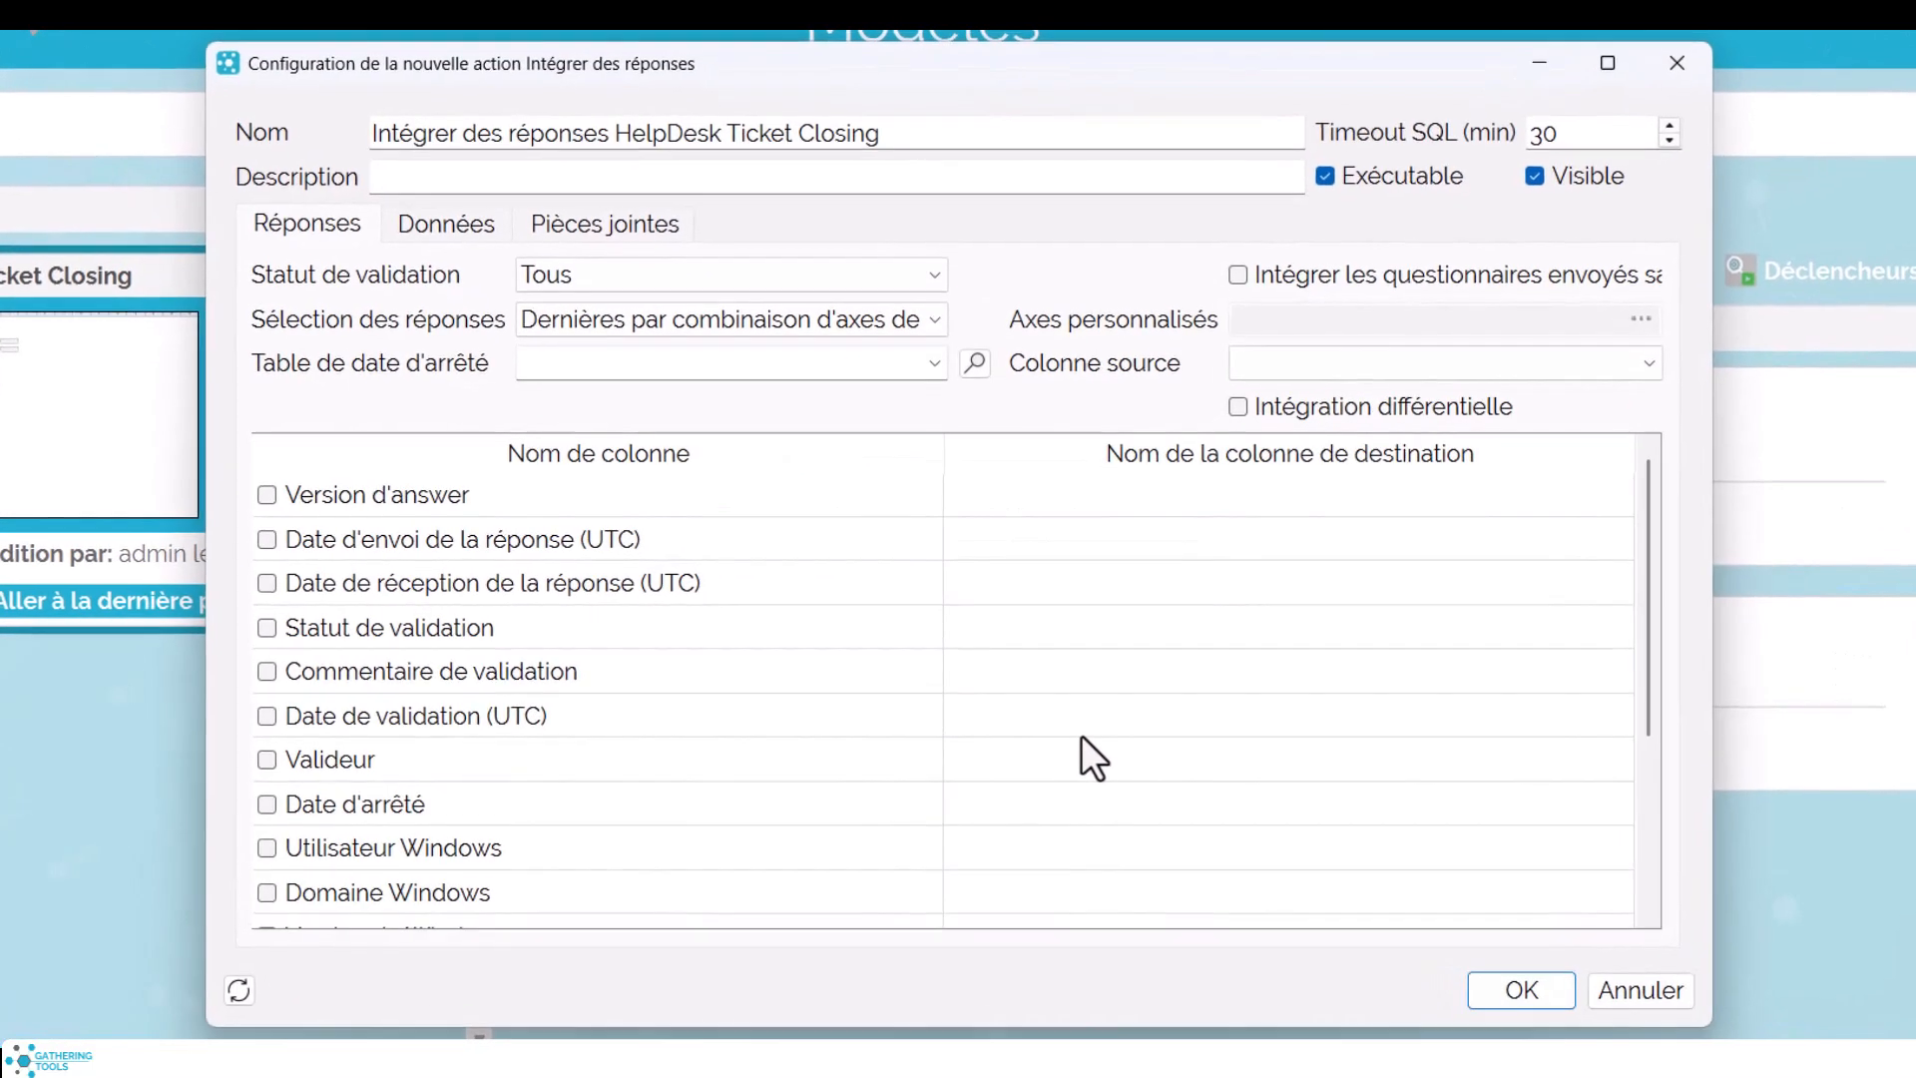
drag(613, 132, 1323, 237)
text(dans la tabl)
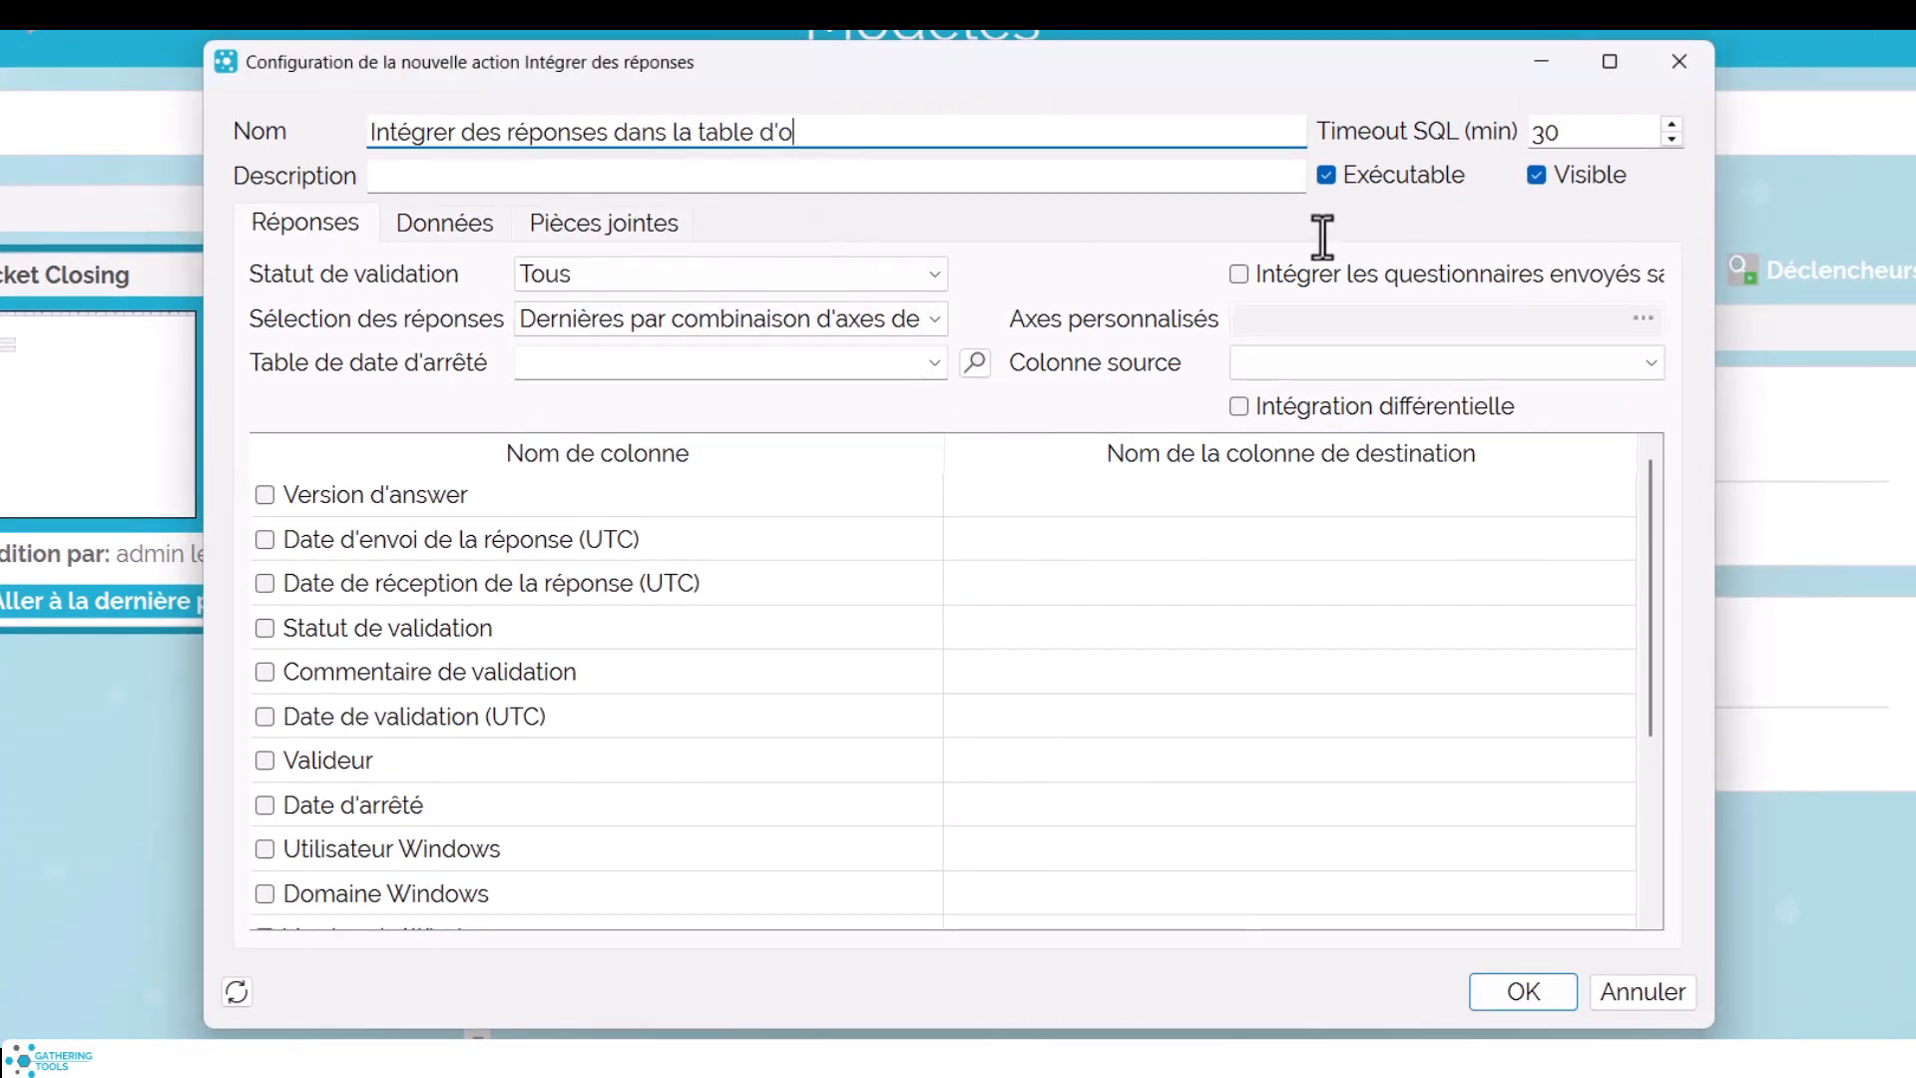
Set HelpDesk_FR as the data table for the Racine compartment and save the new action.
click(463, 224)
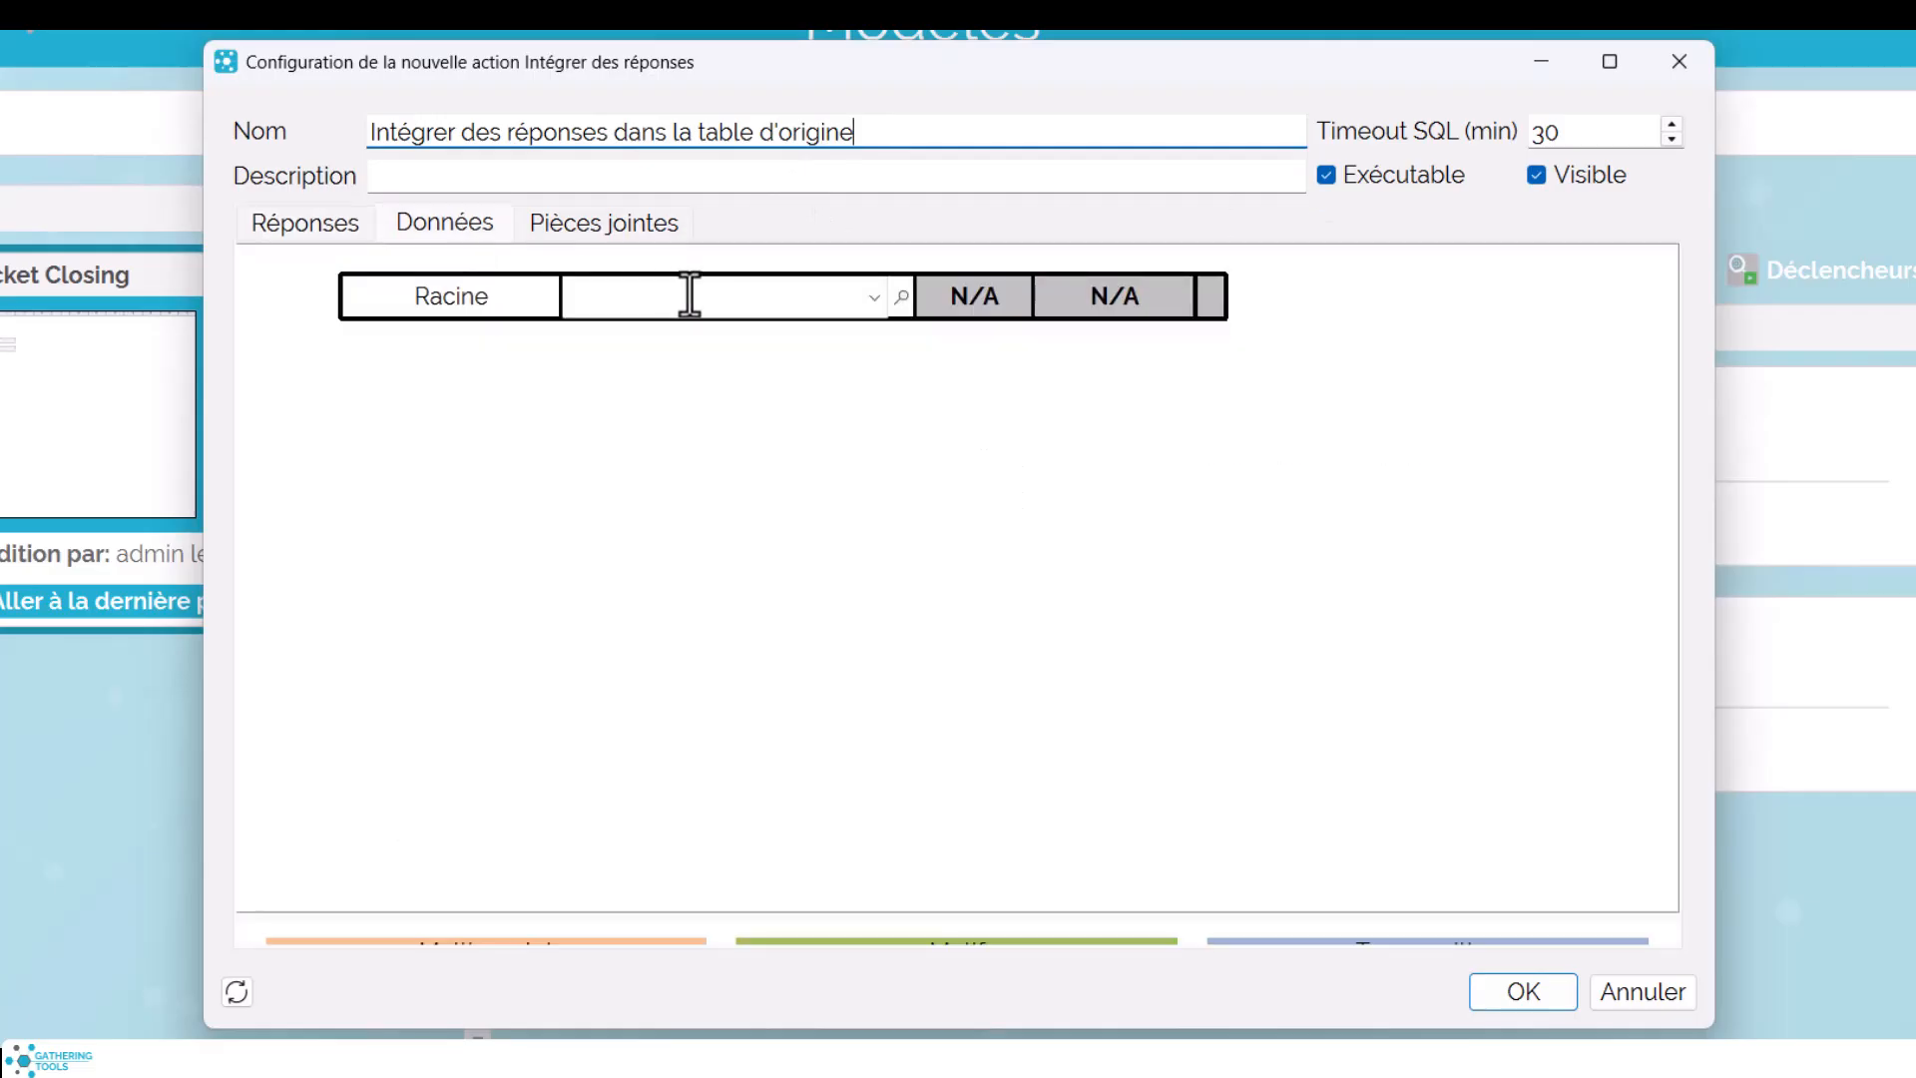
click(695, 297)
text(help)
click(719, 344)
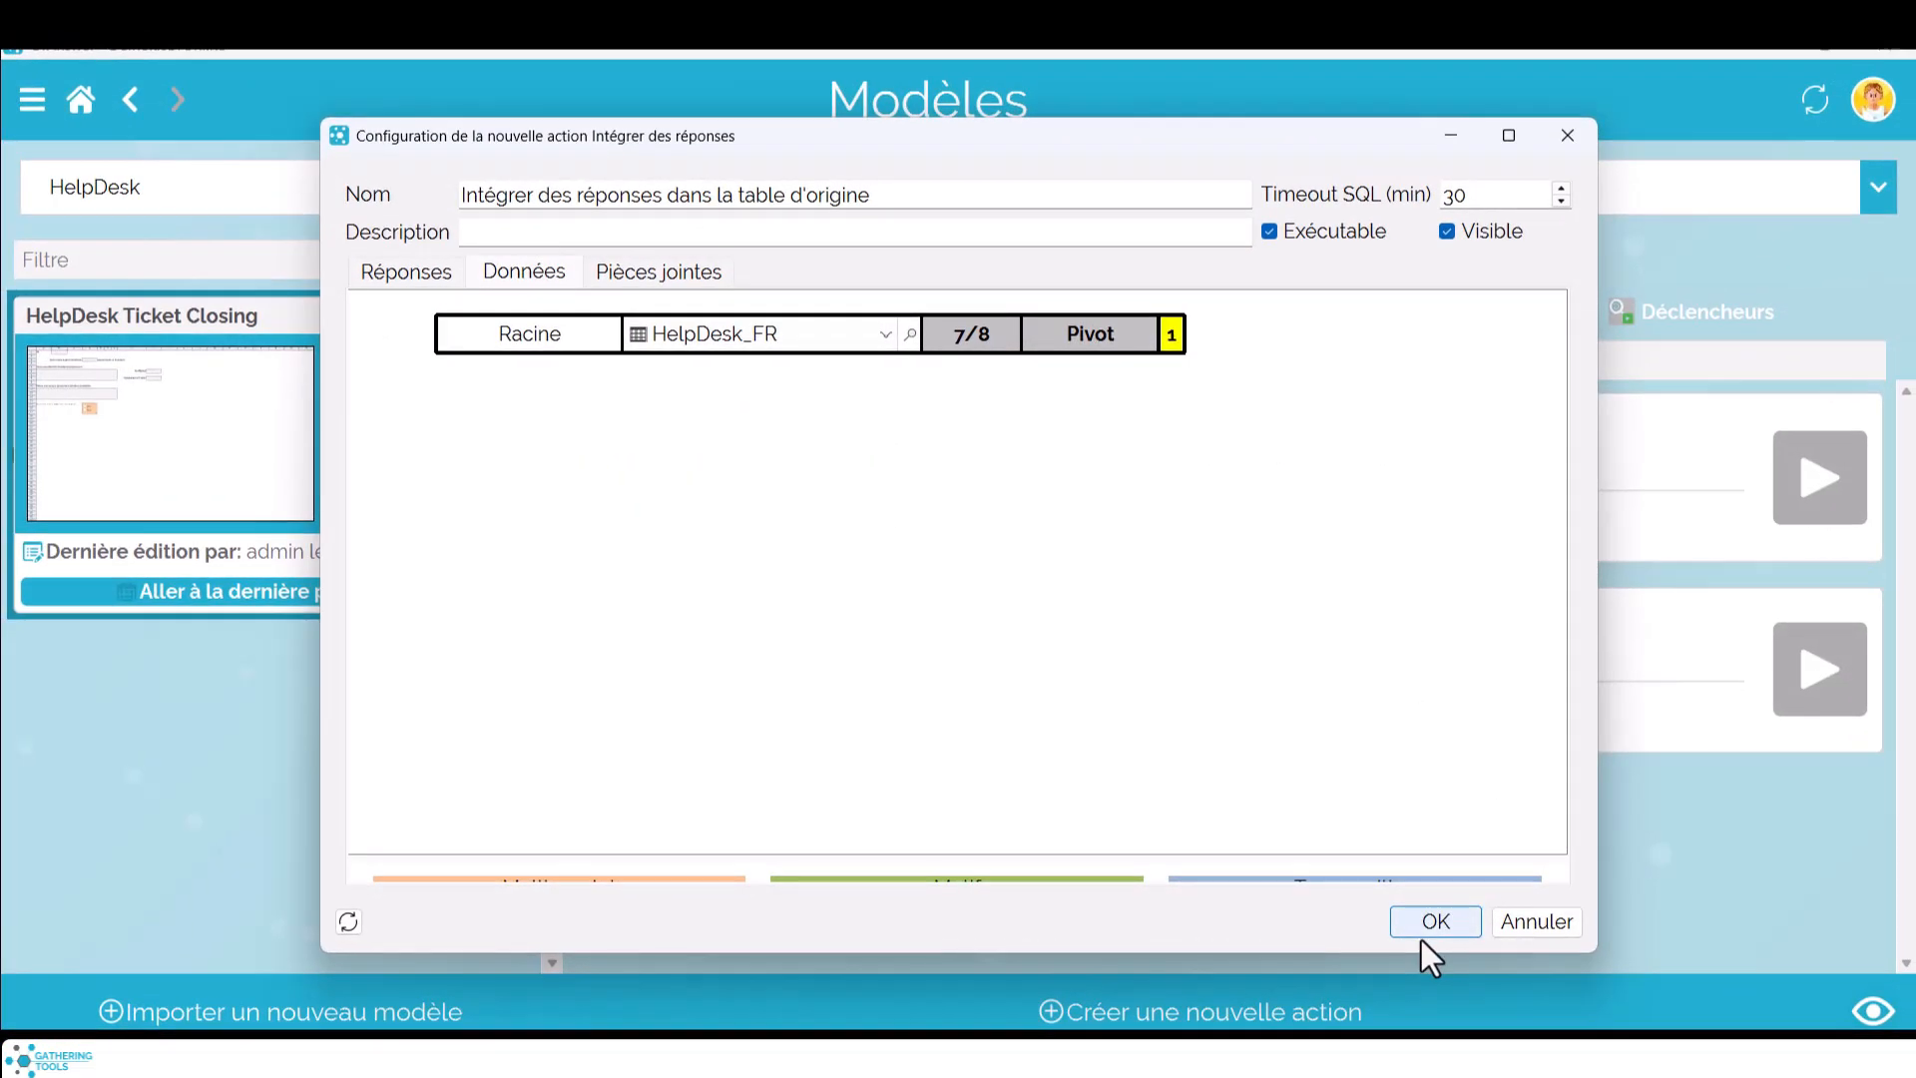
click(1462, 943)
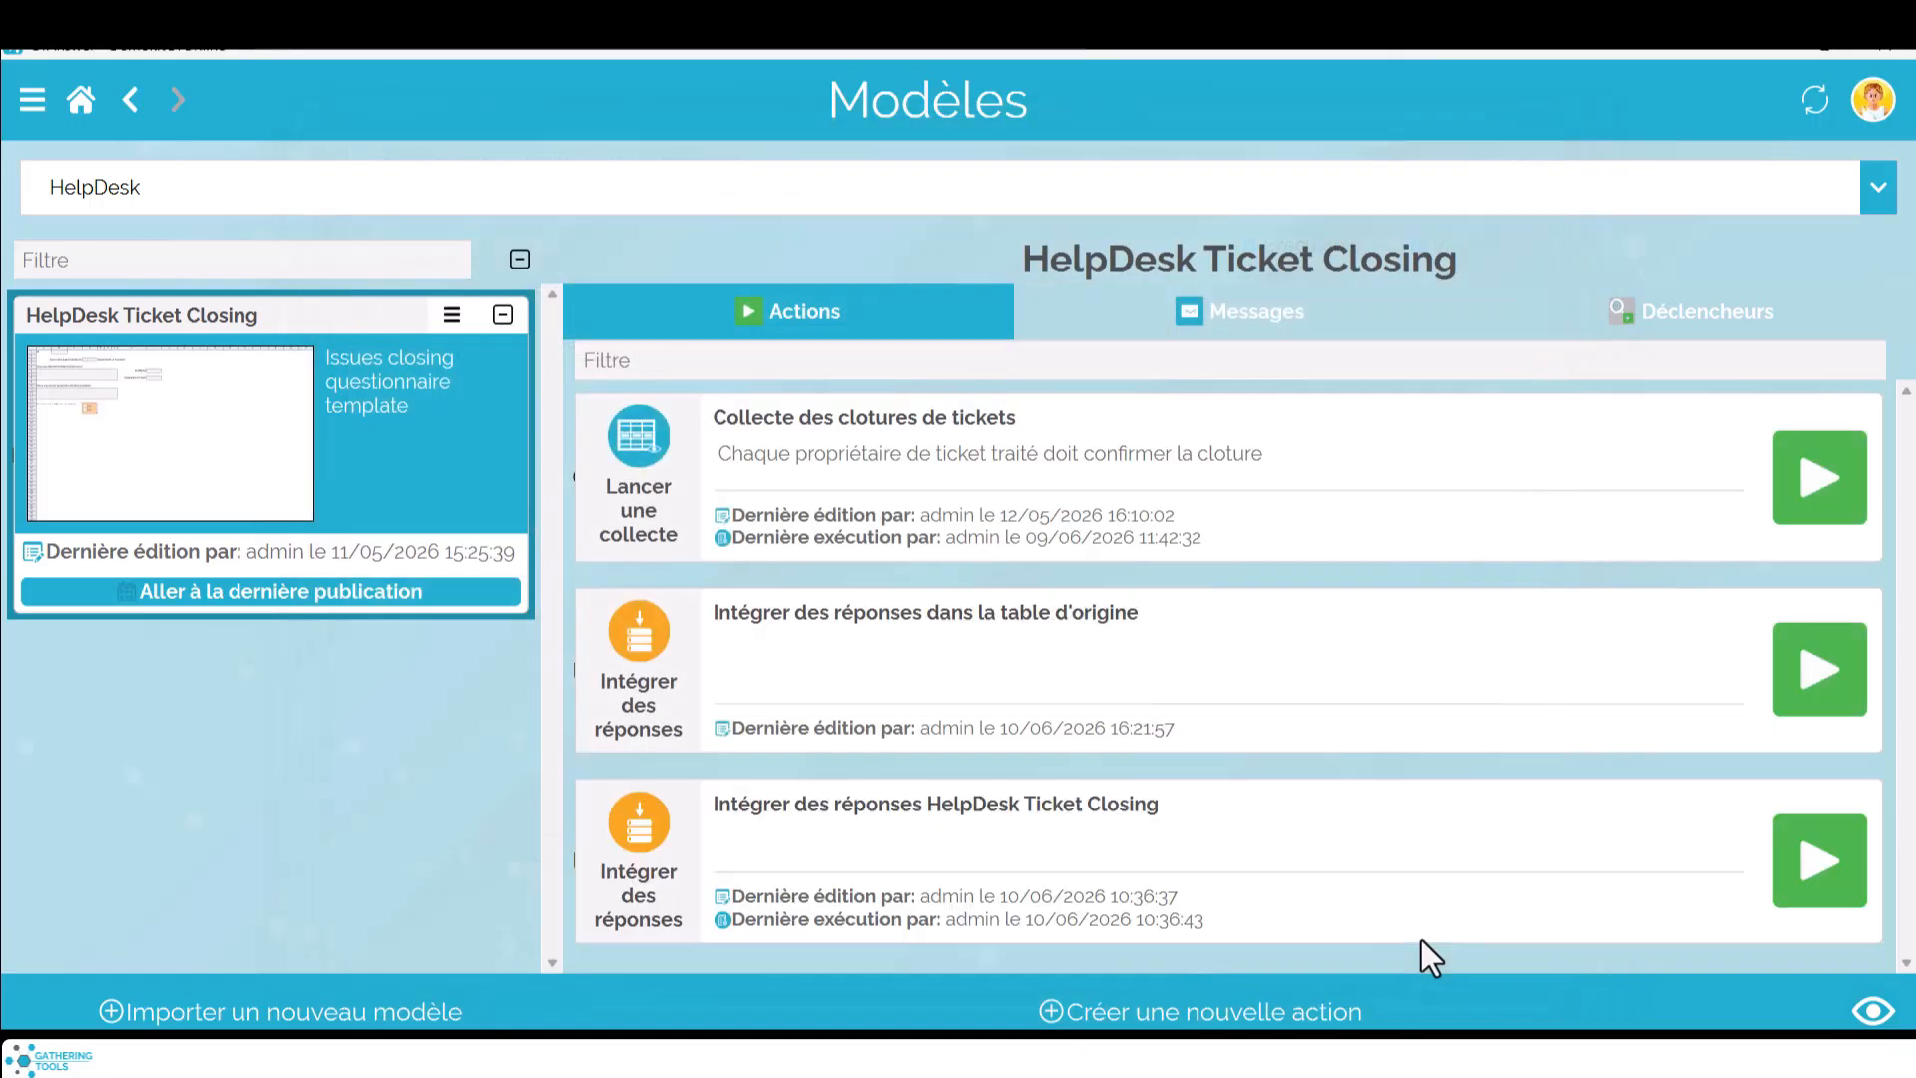
Execute the "Intégrer des réponses dans la table d'origine" action for the closing date 03/04/2025.
click(1824, 686)
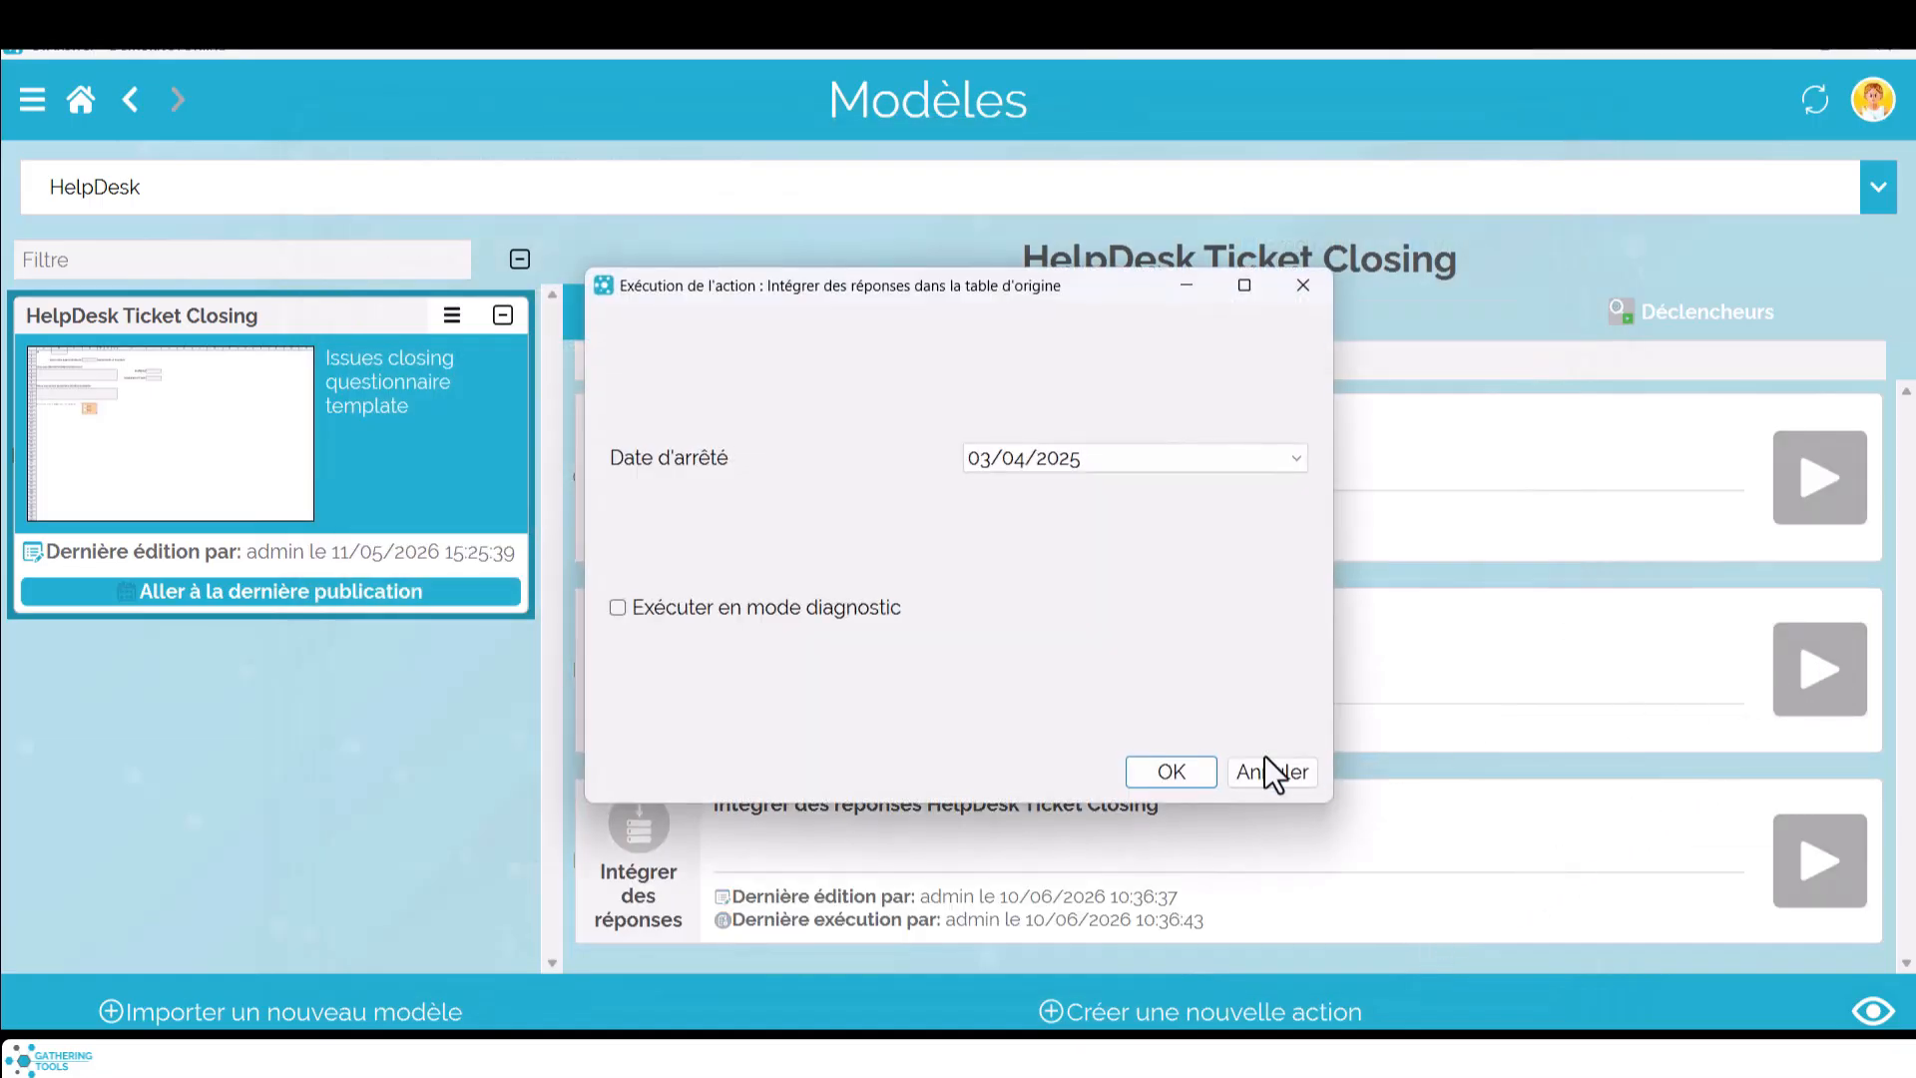
click(1171, 771)
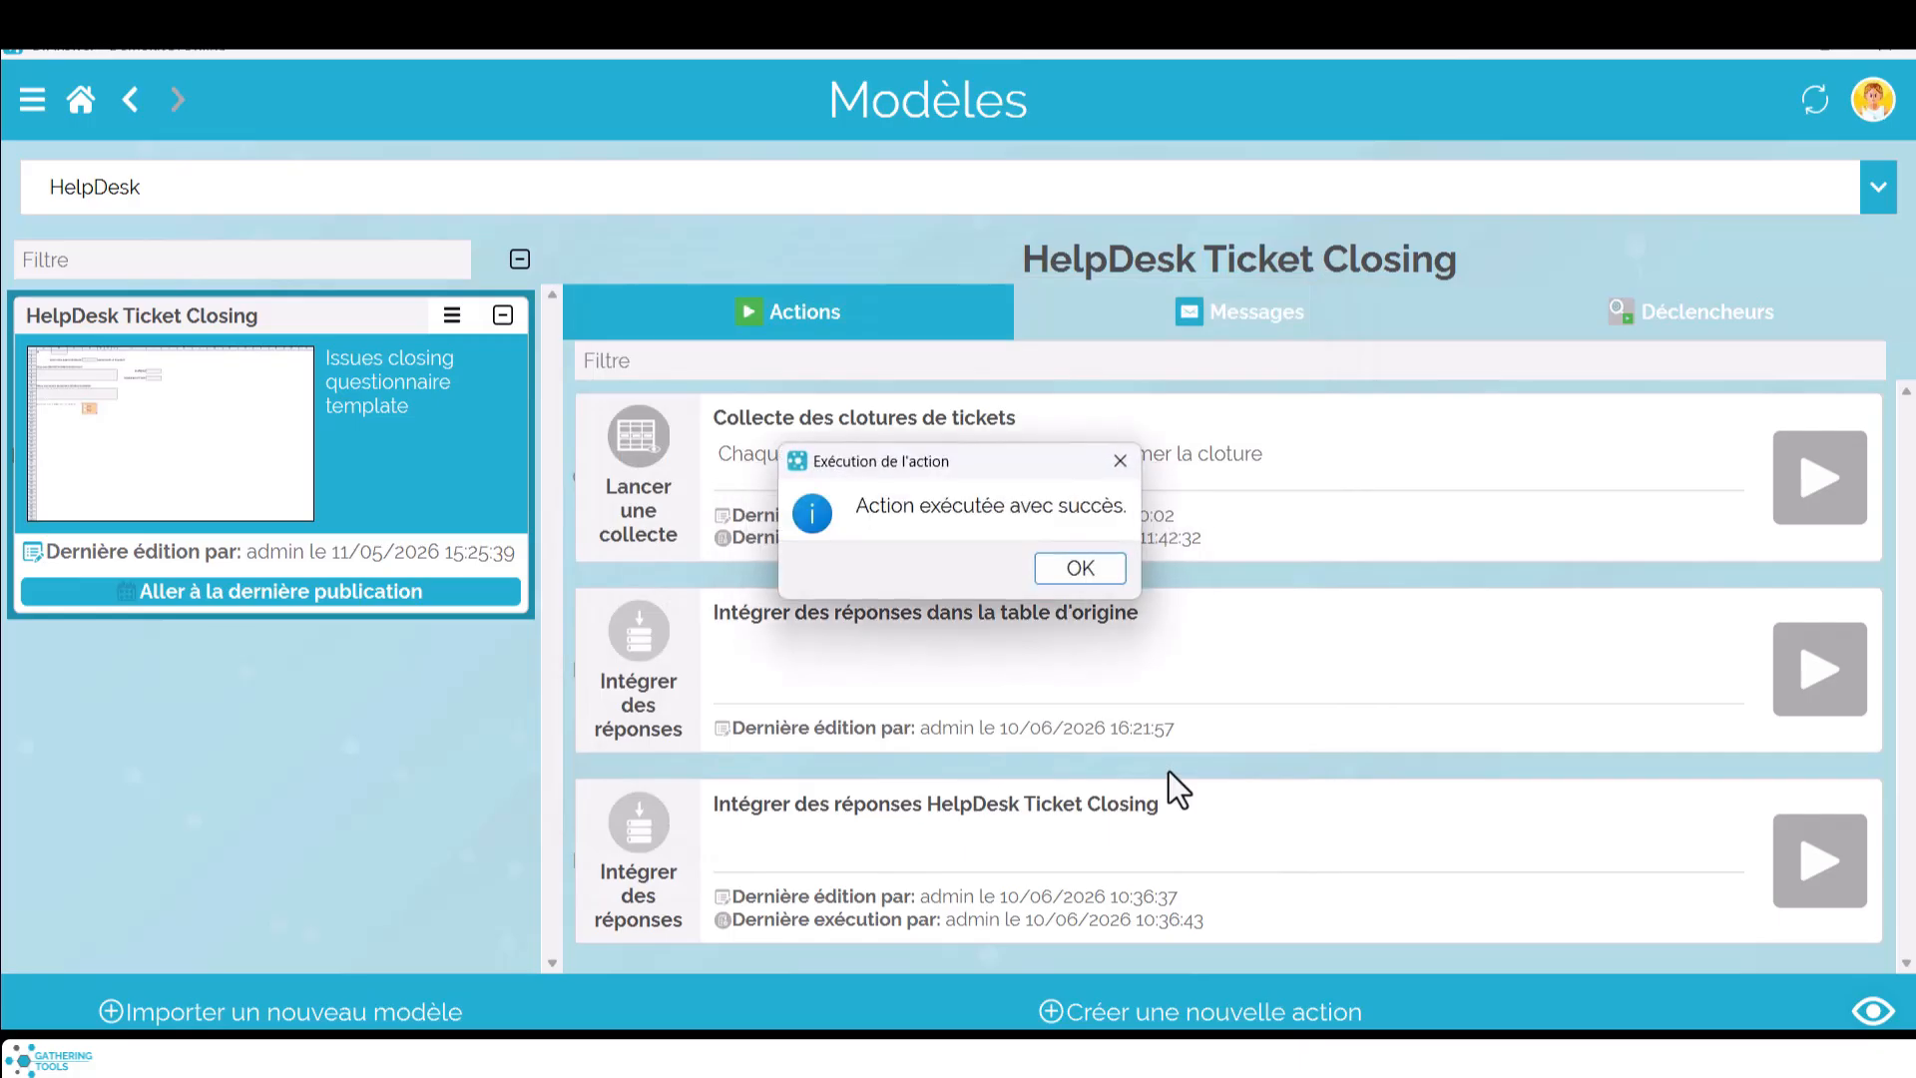
click(1088, 566)
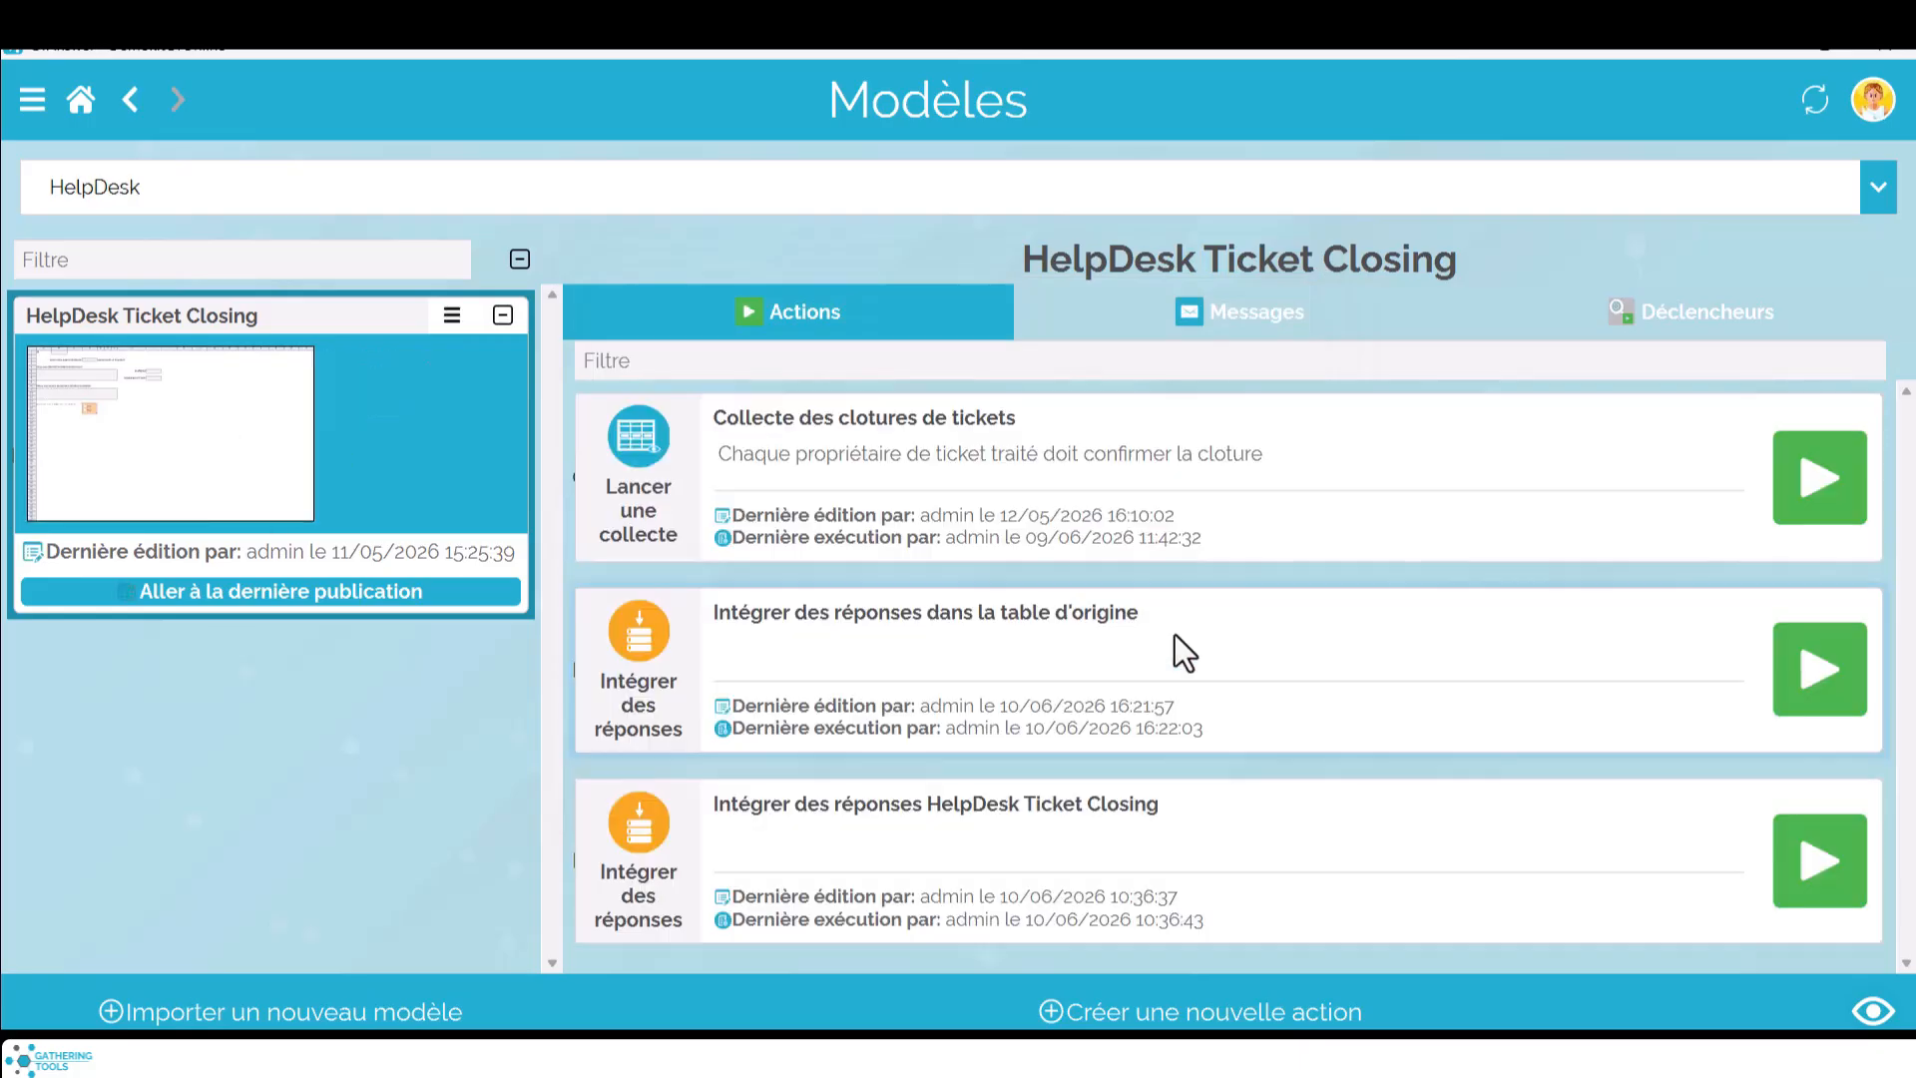
Reopen the "Intégrer des réponses dans la table d'origine" action and view the contents of its HelpDesk_FR table.
double_click(1176, 633)
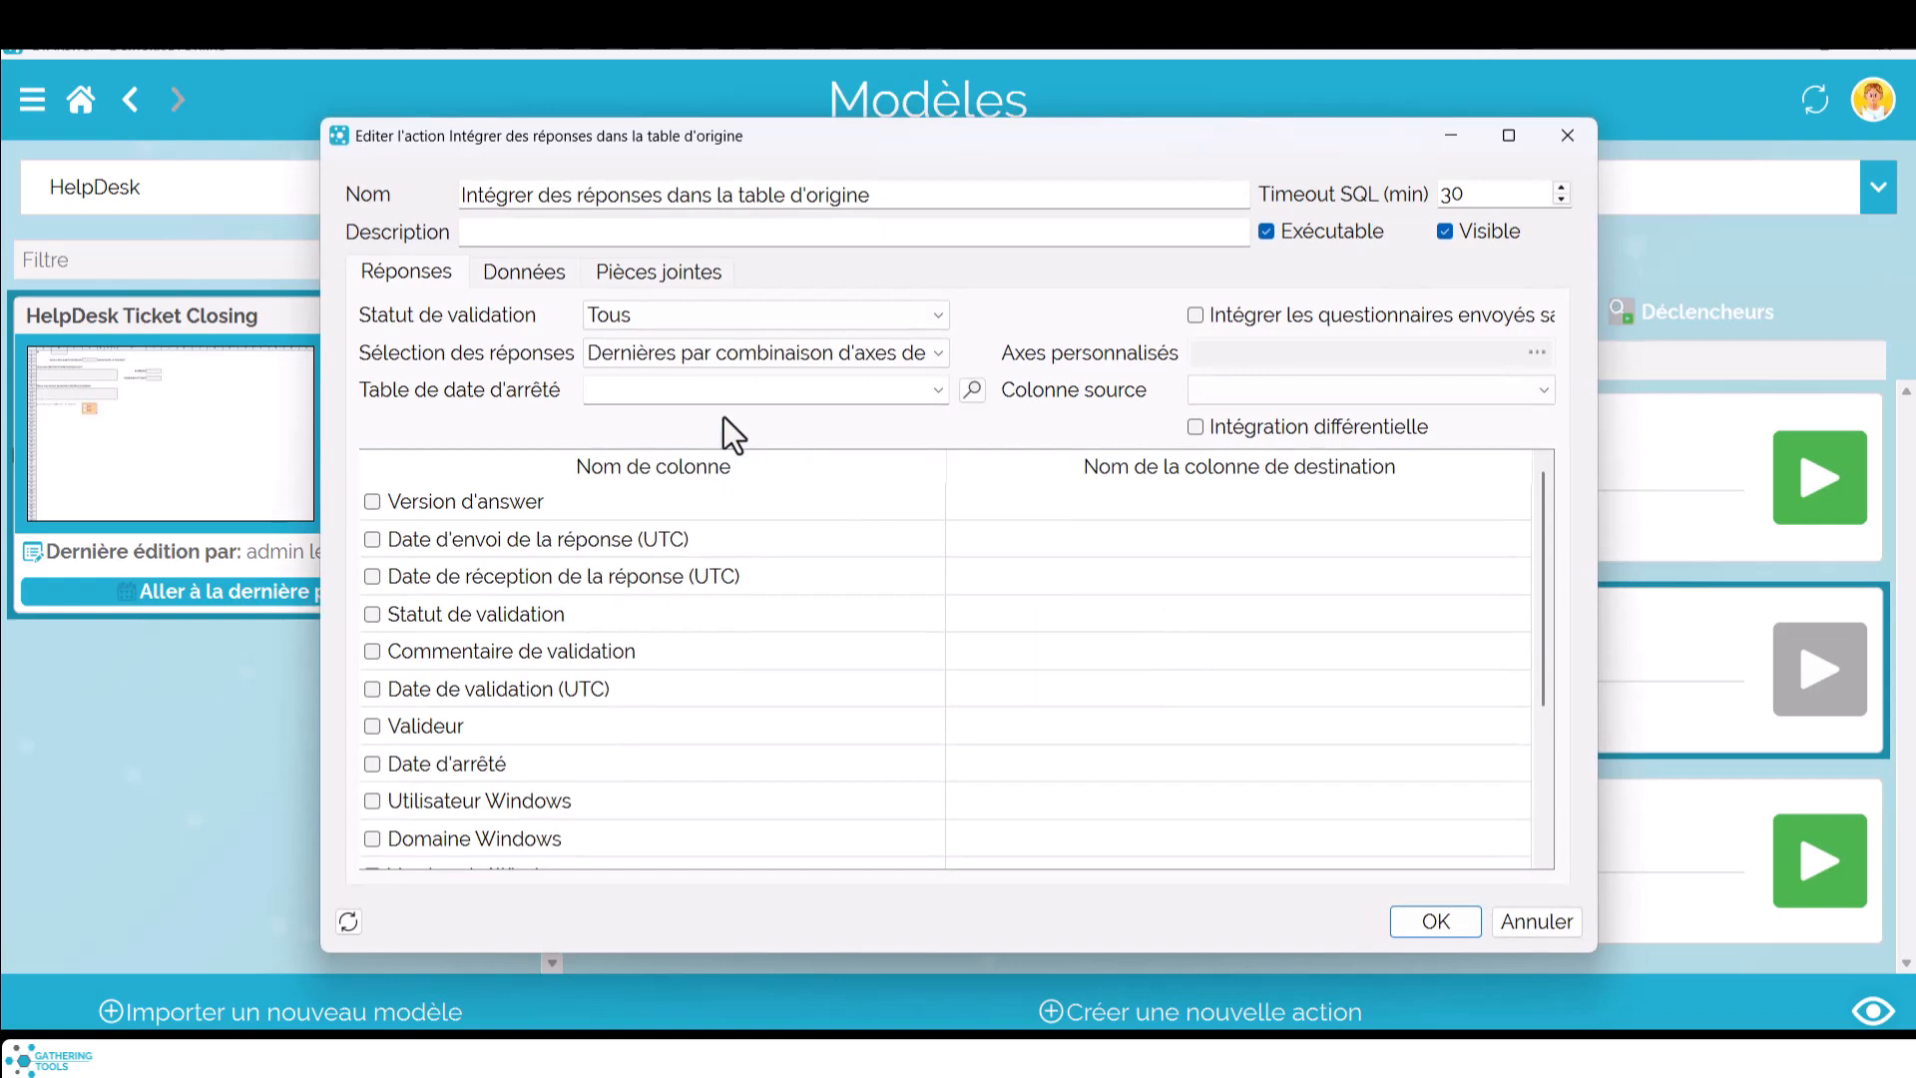
click(538, 278)
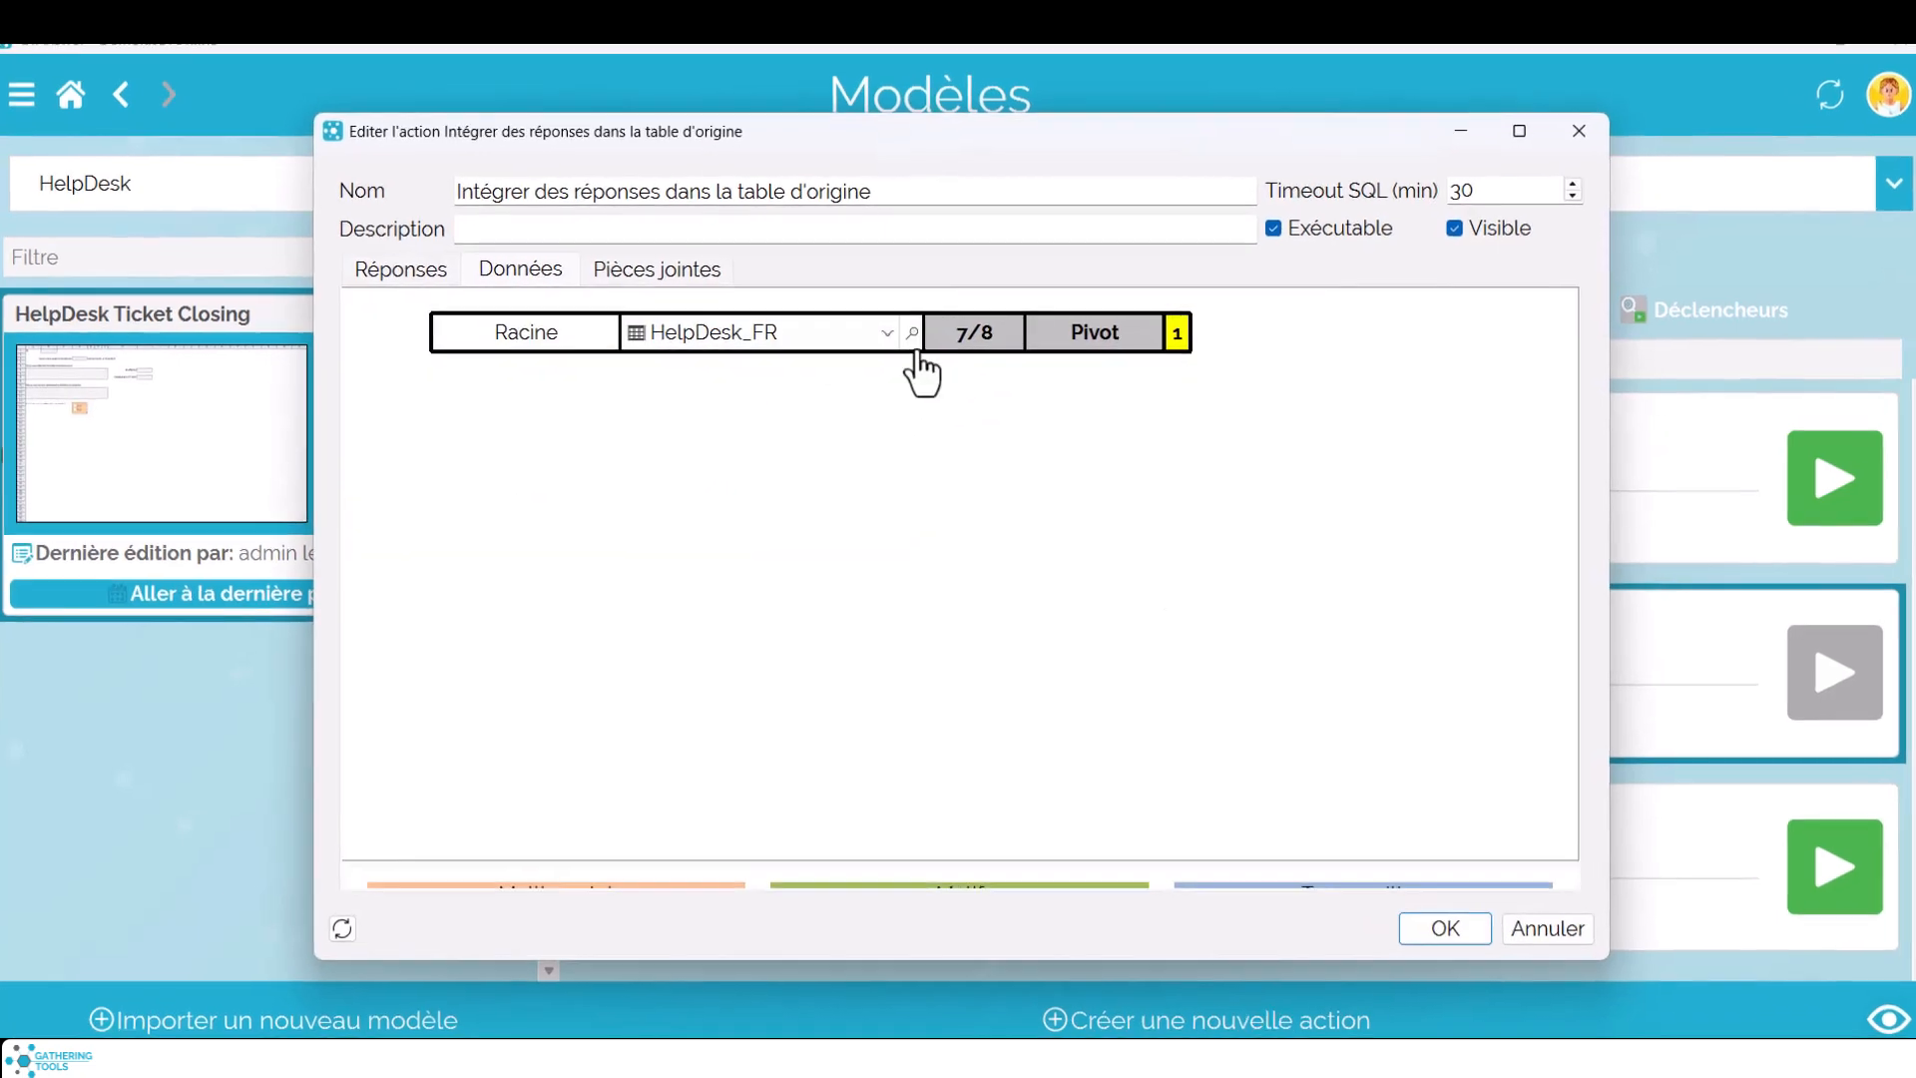
click(912, 335)
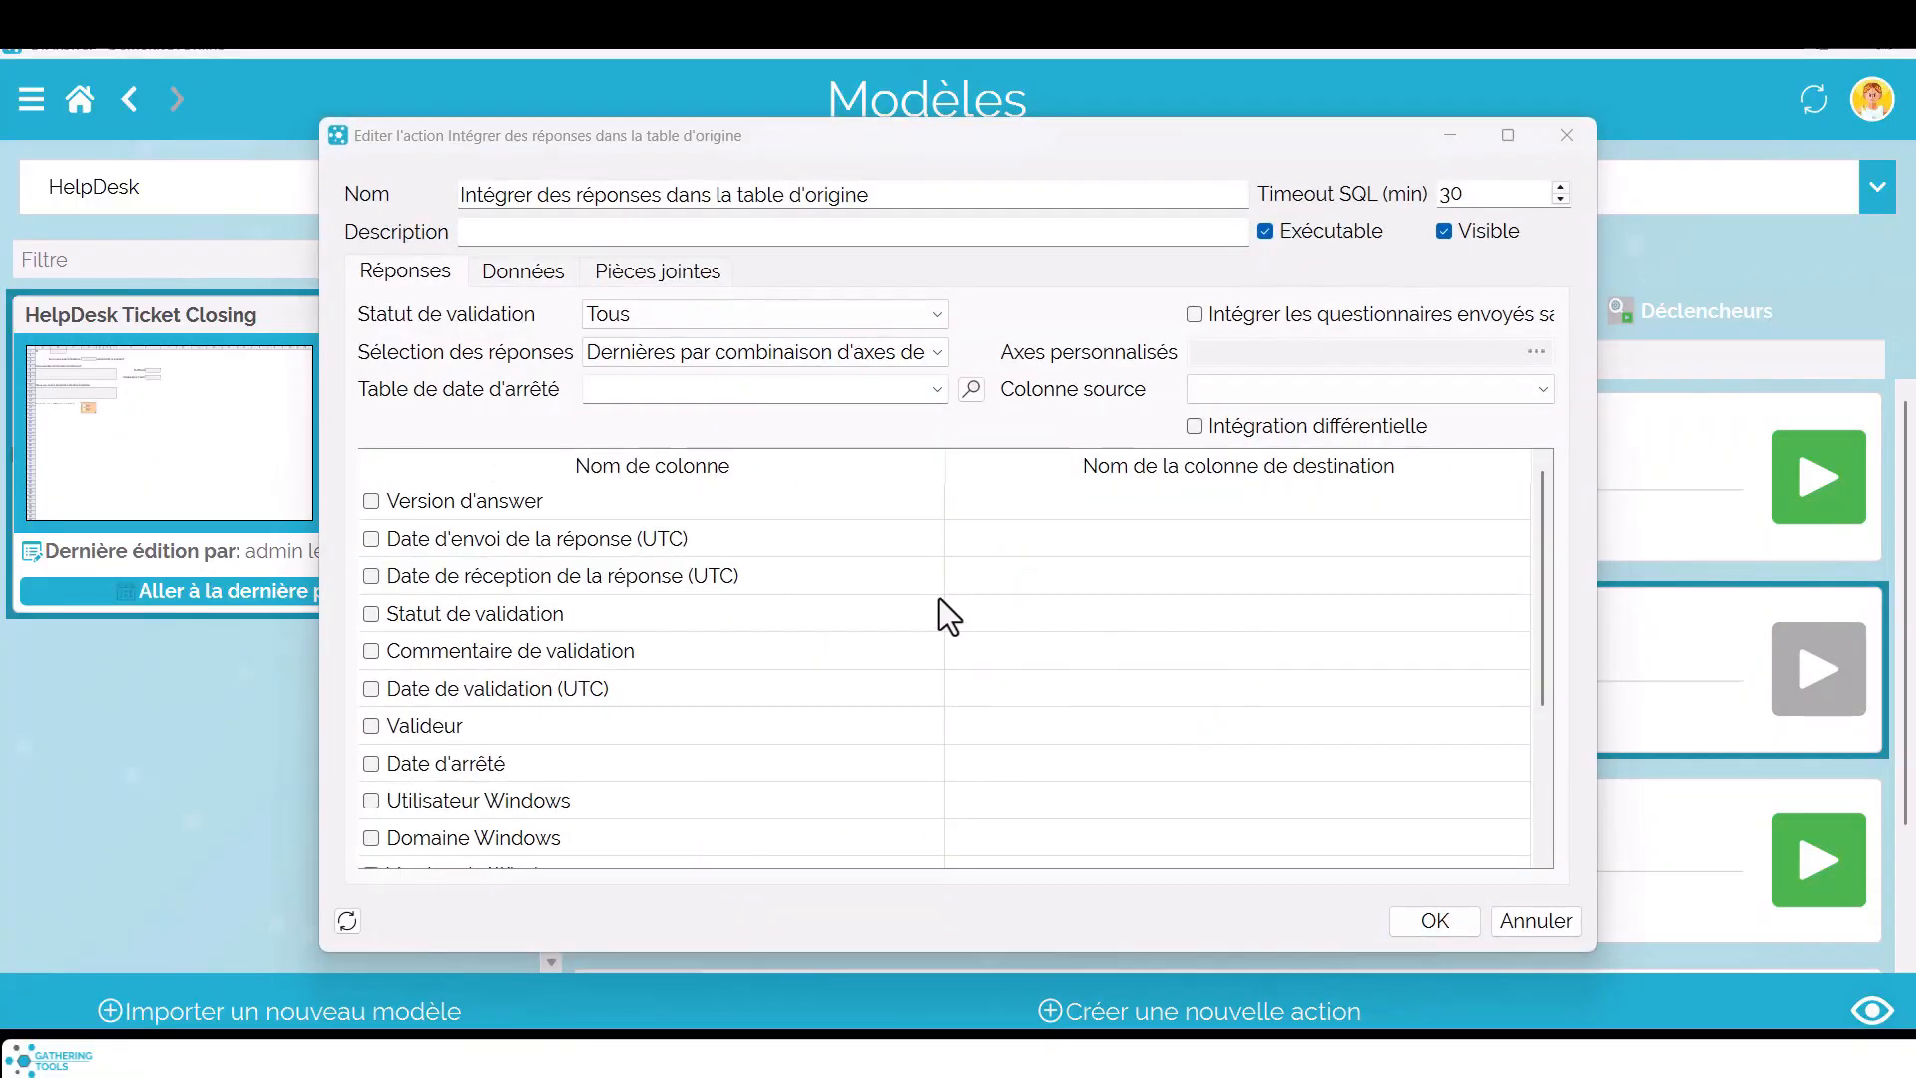
Switch the HelpDesk_FR integration method from pivot to key fields, with Ticket_Id as the key axis.
click(517, 273)
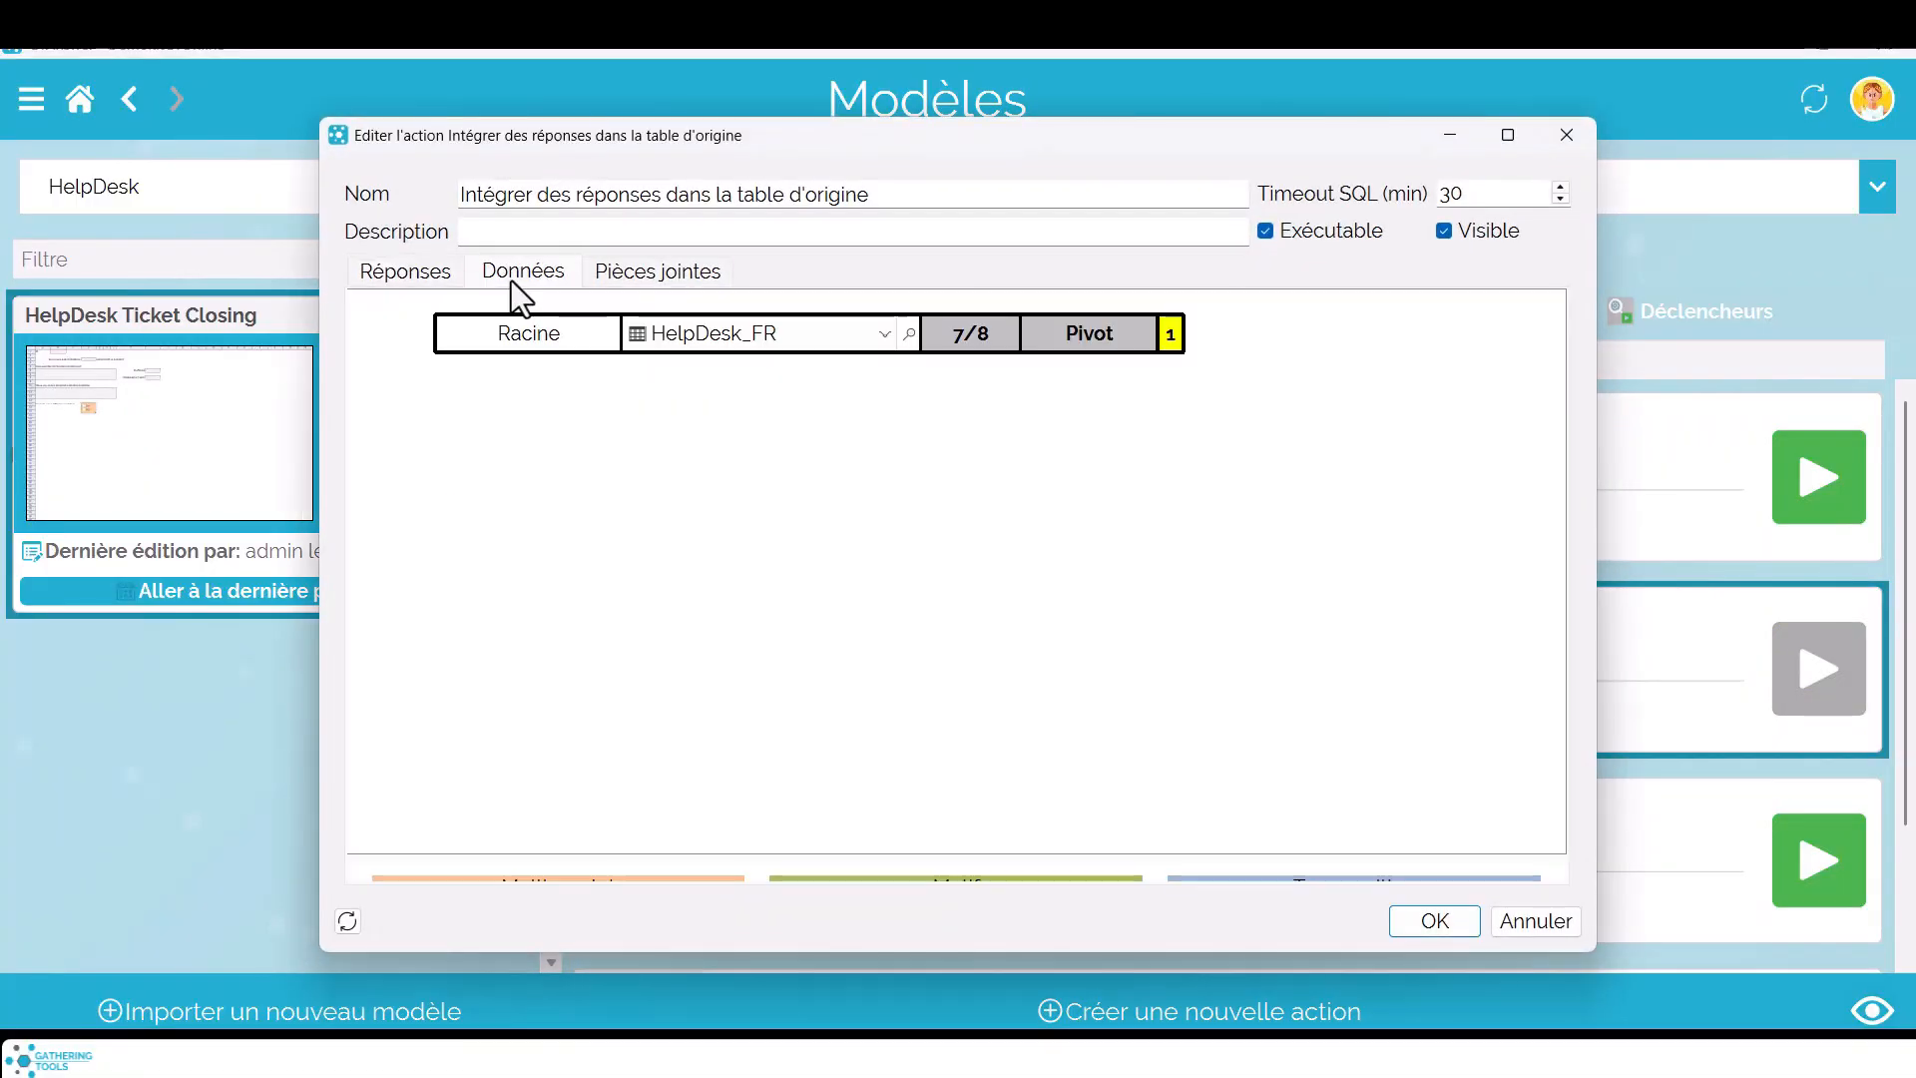
click(1097, 332)
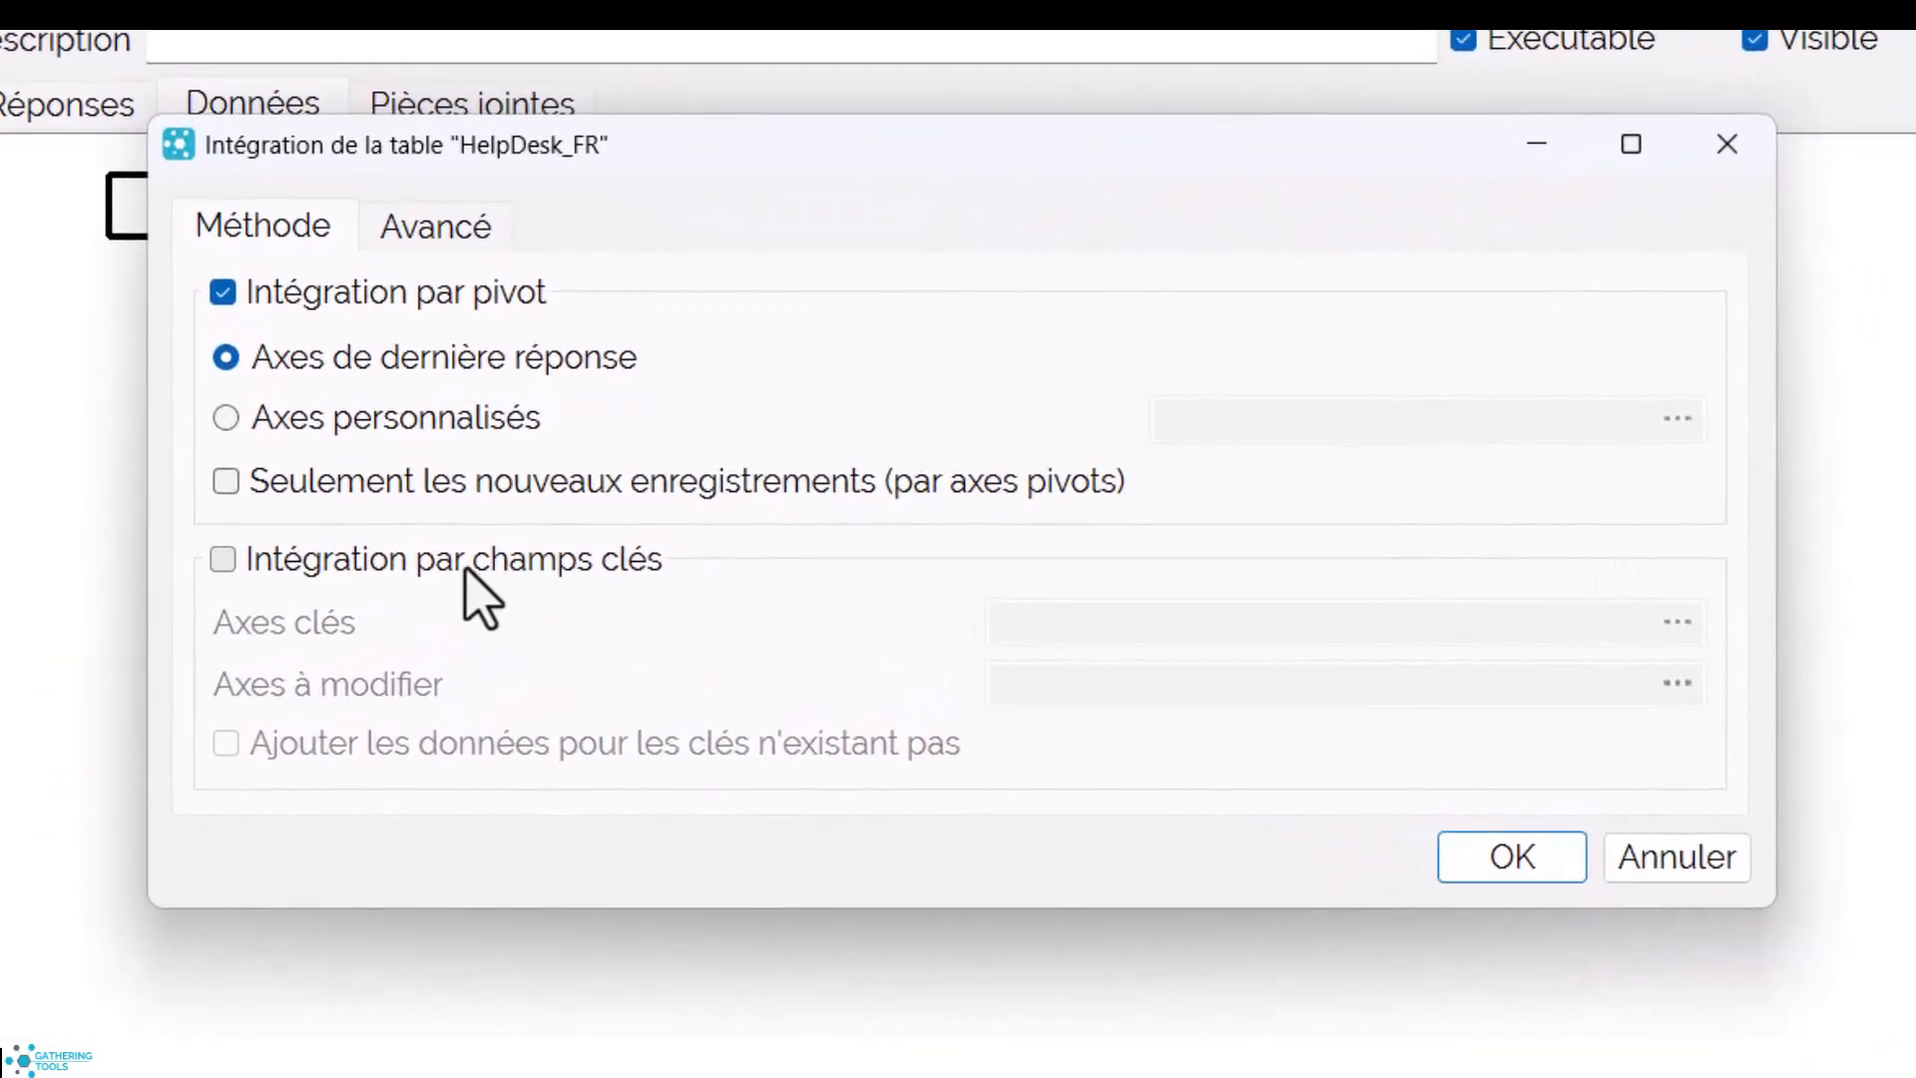
click(644, 557)
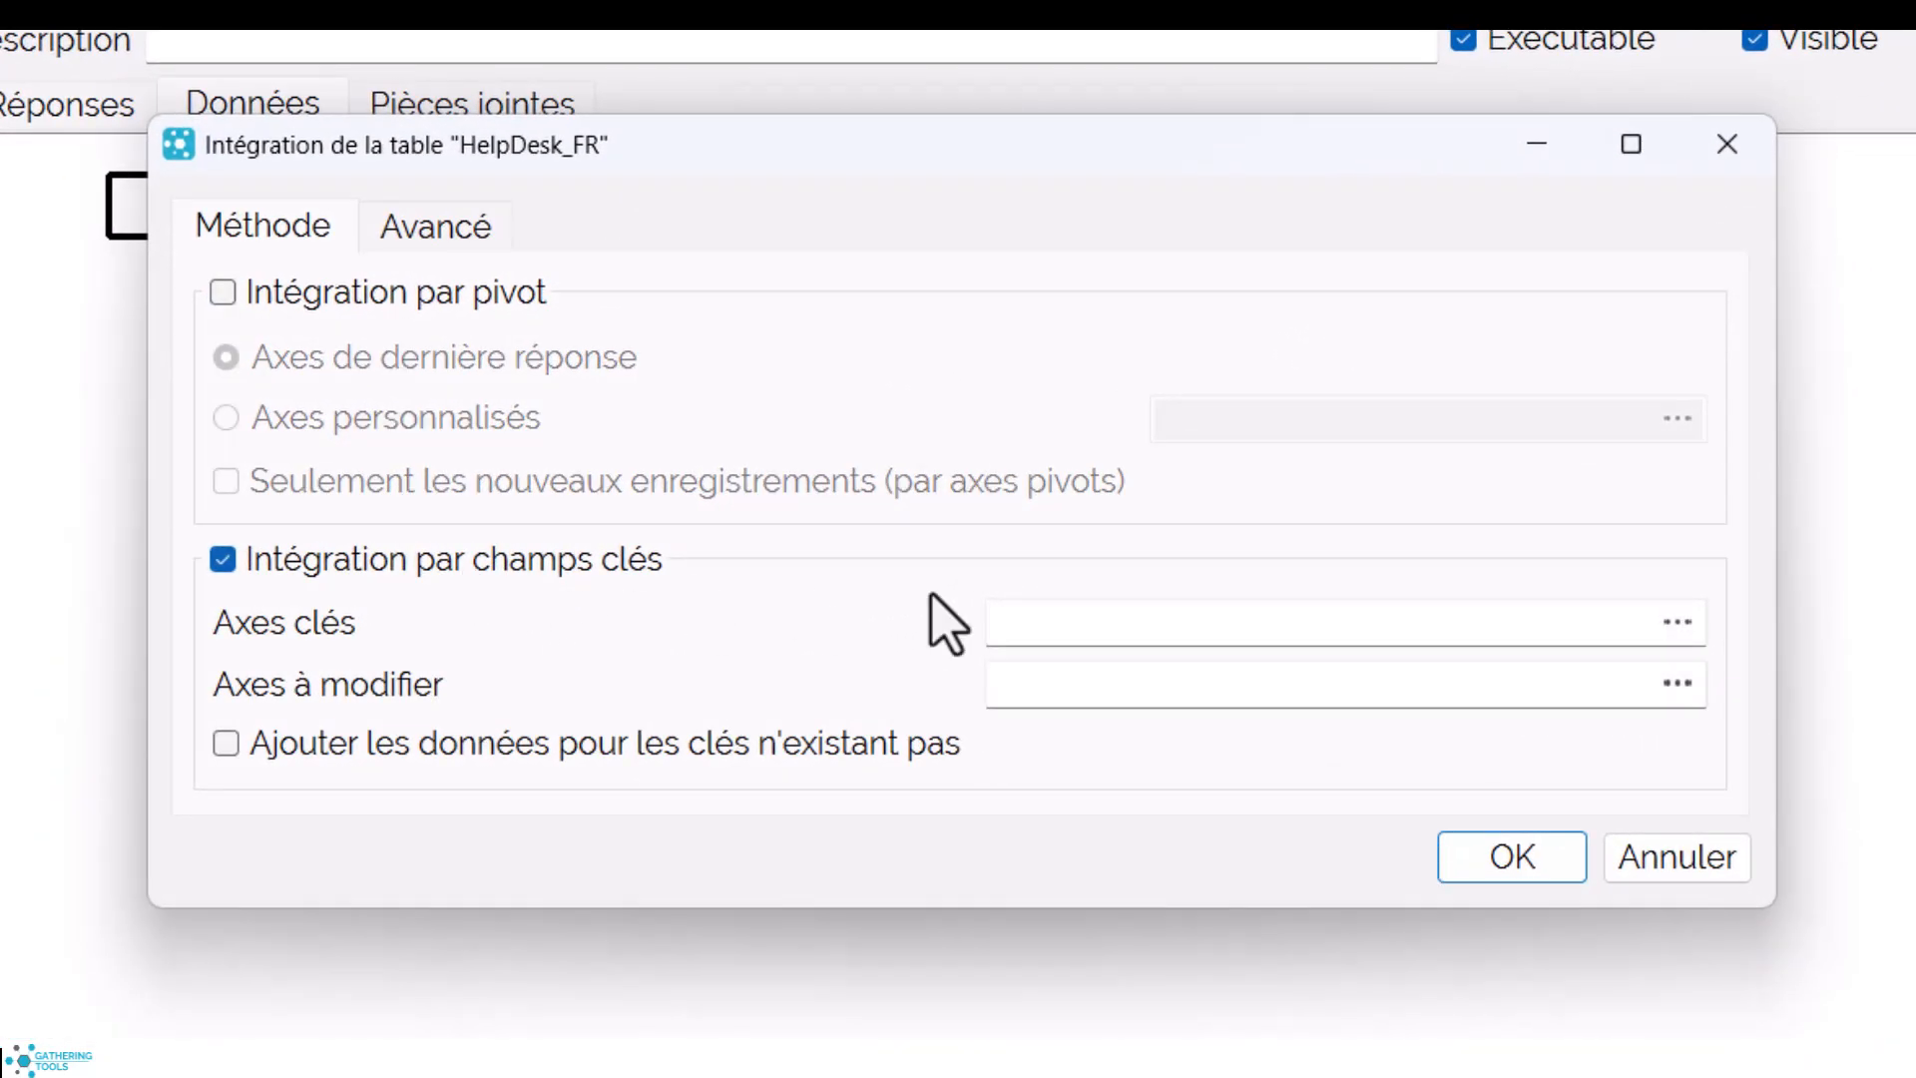
click(1678, 624)
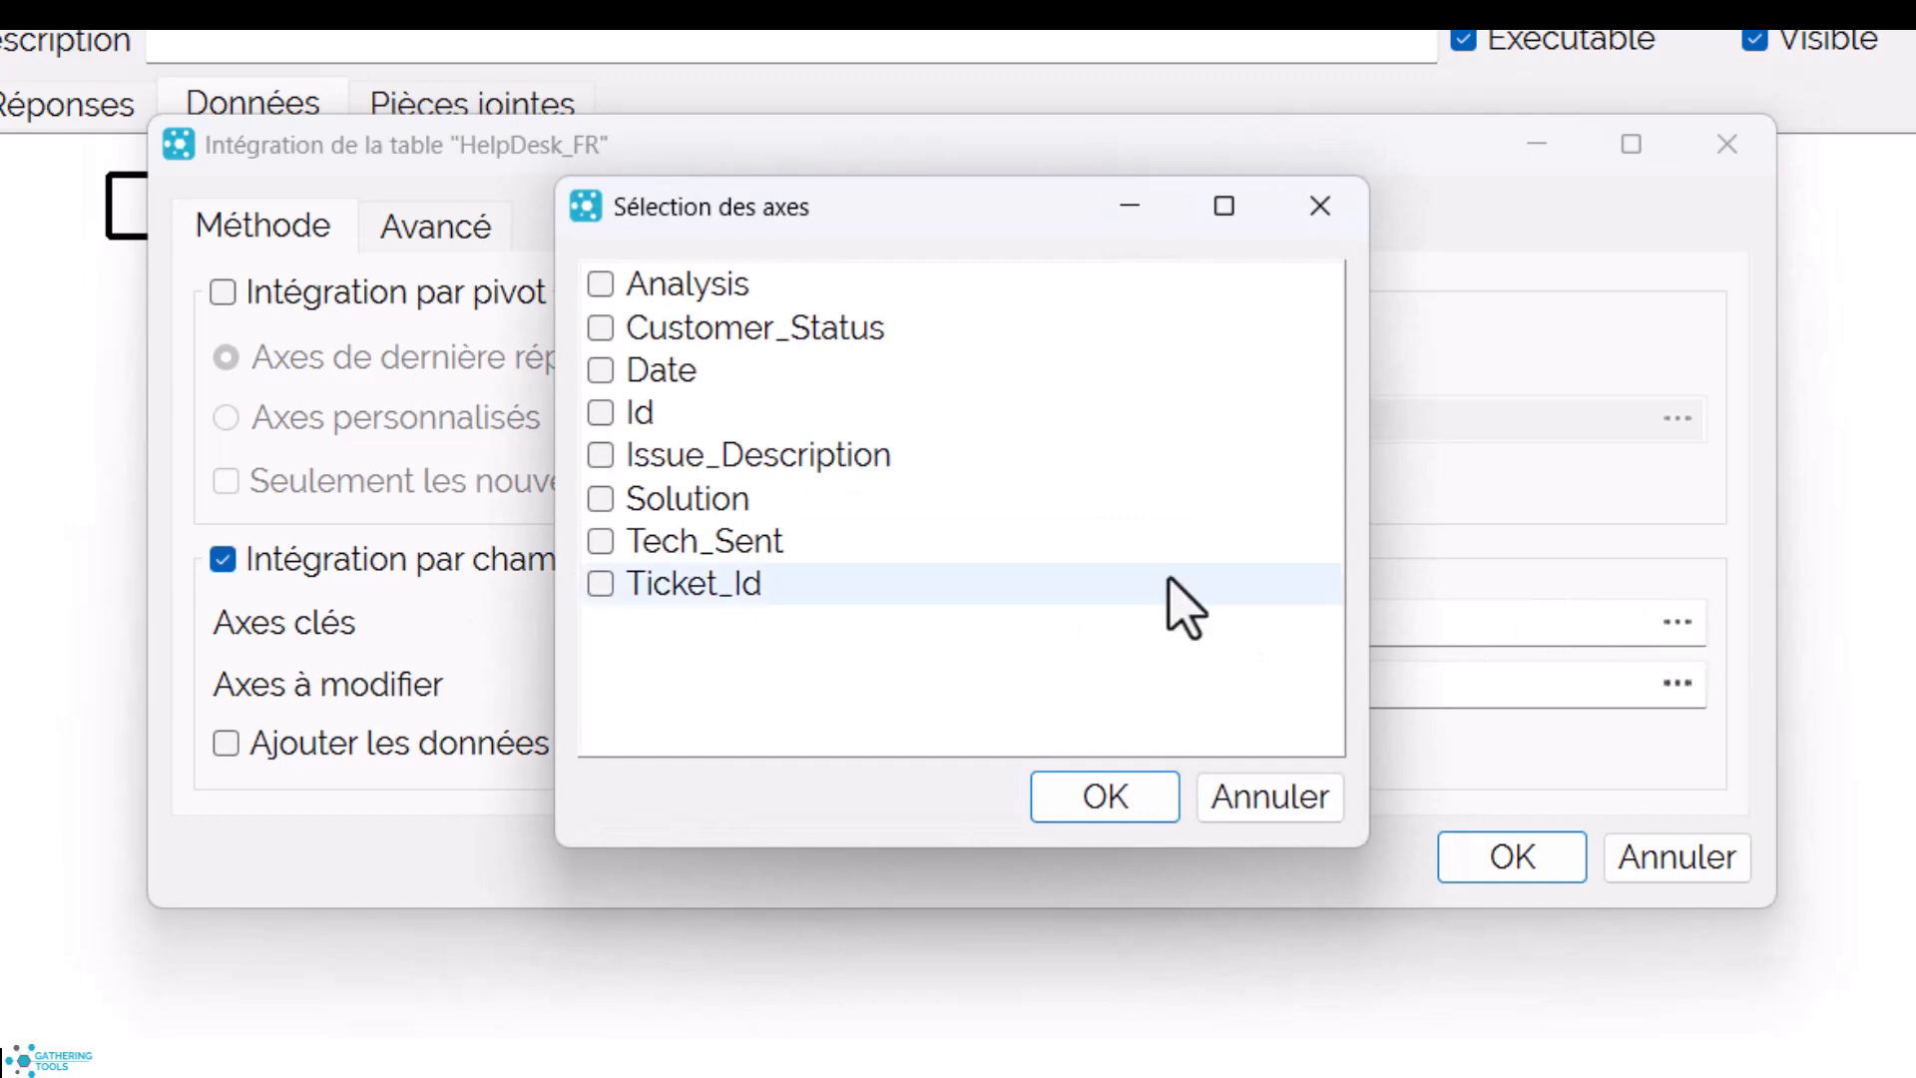
click(1104, 799)
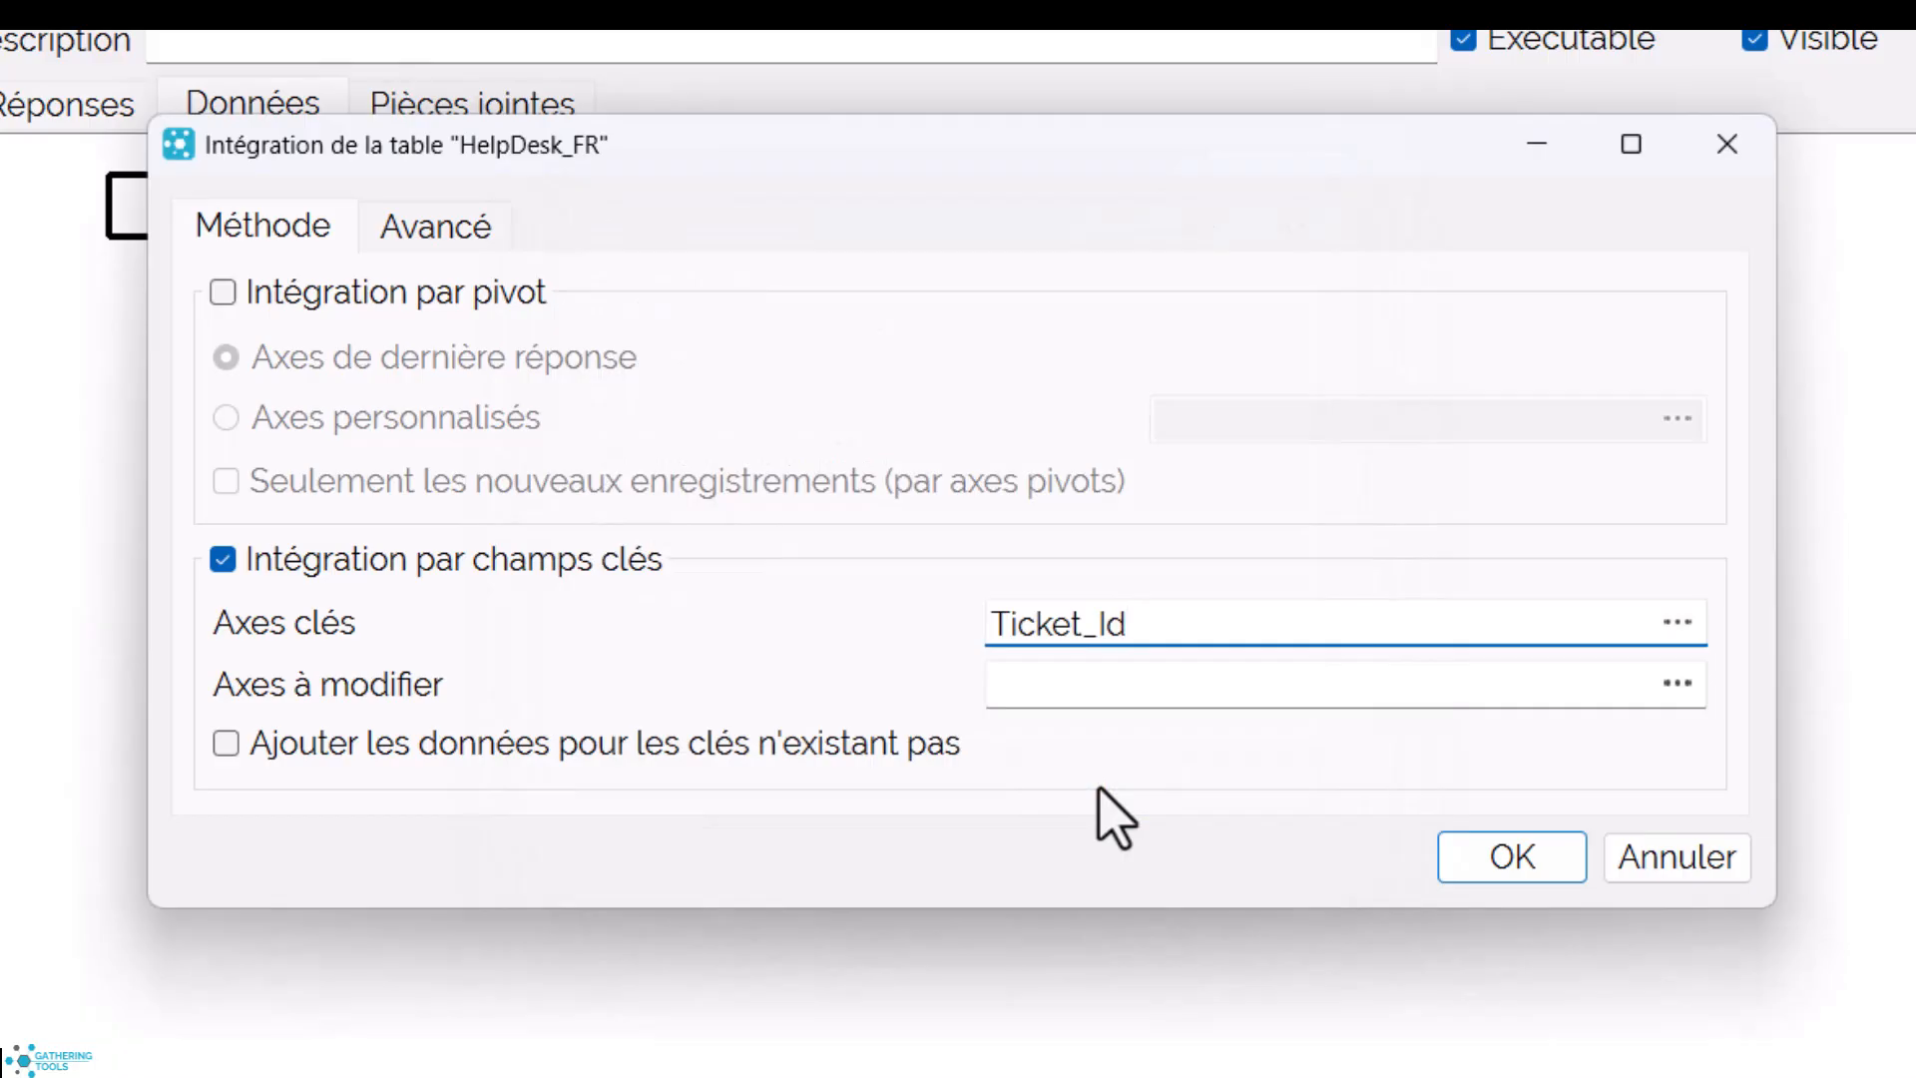
Set Customer_Status as the axis to modify in the key-field integration and save the edited action.
click(1677, 684)
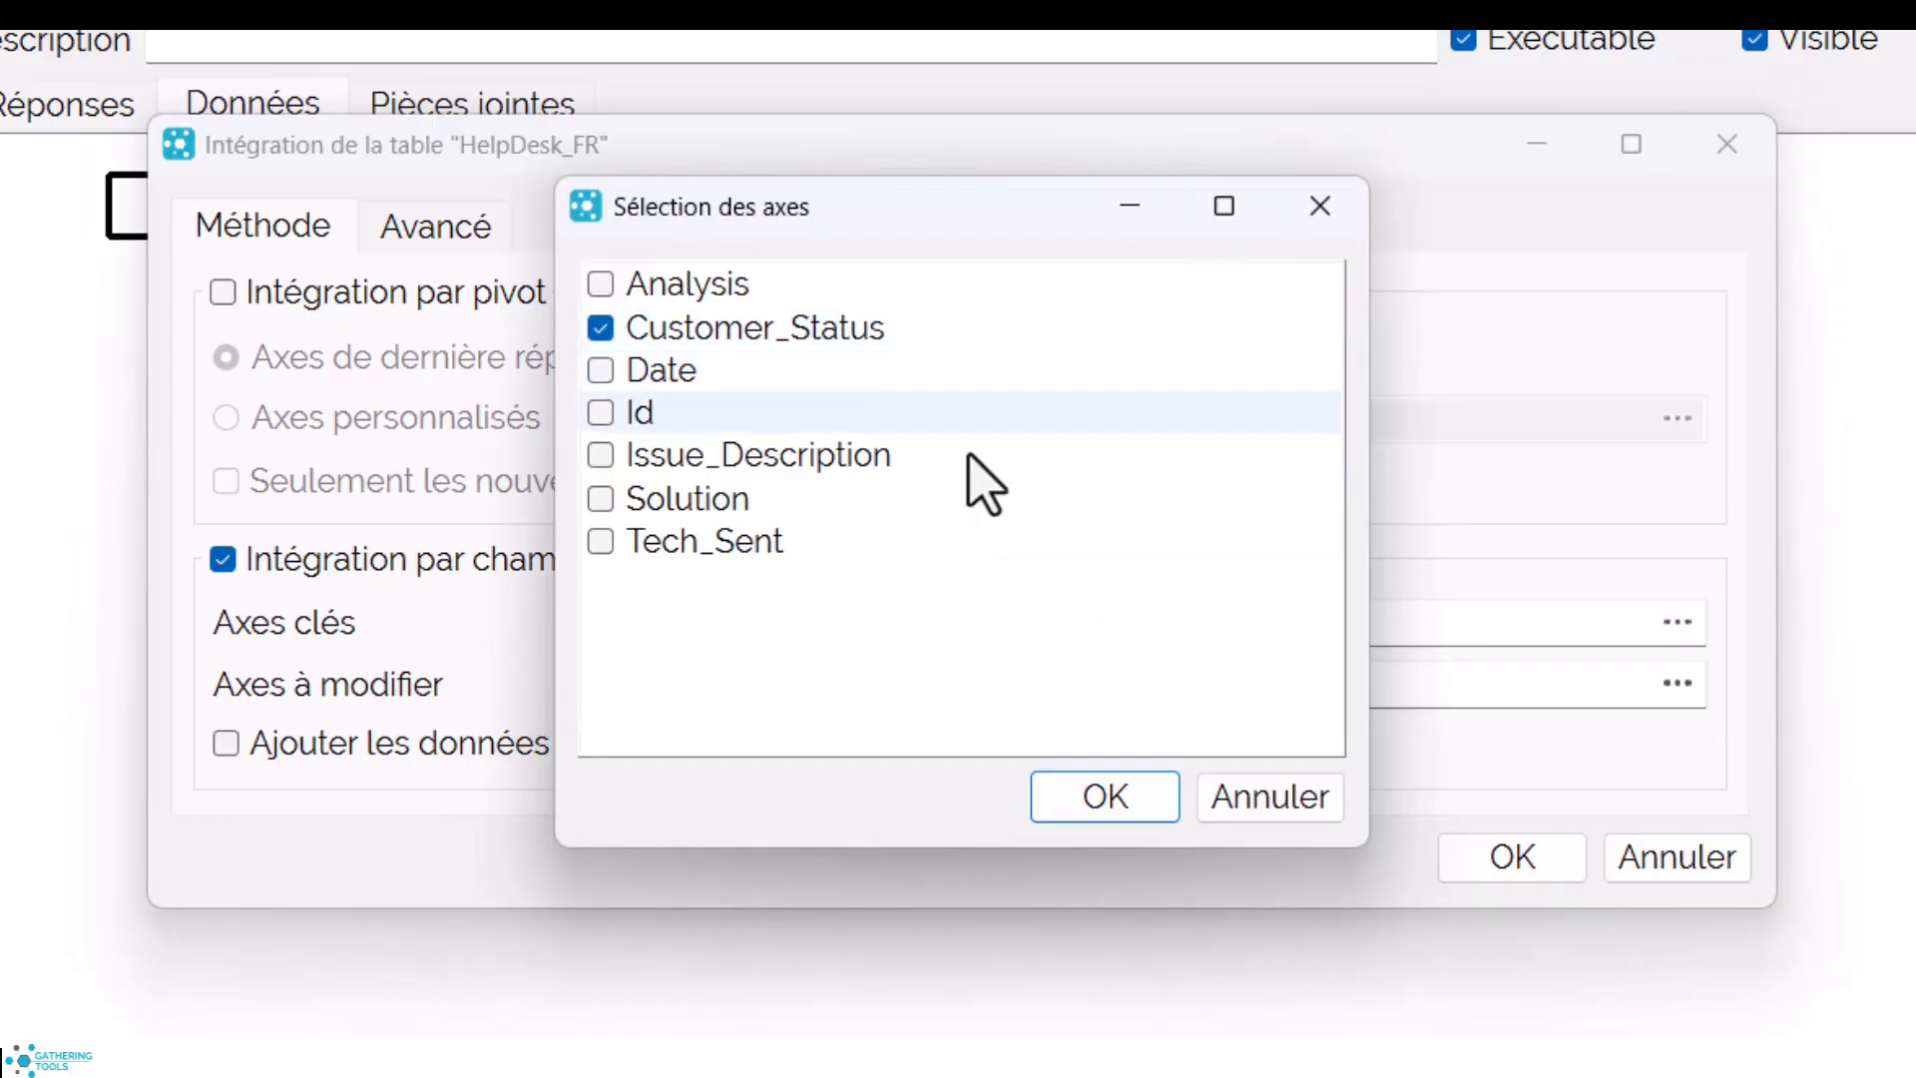
click(1115, 796)
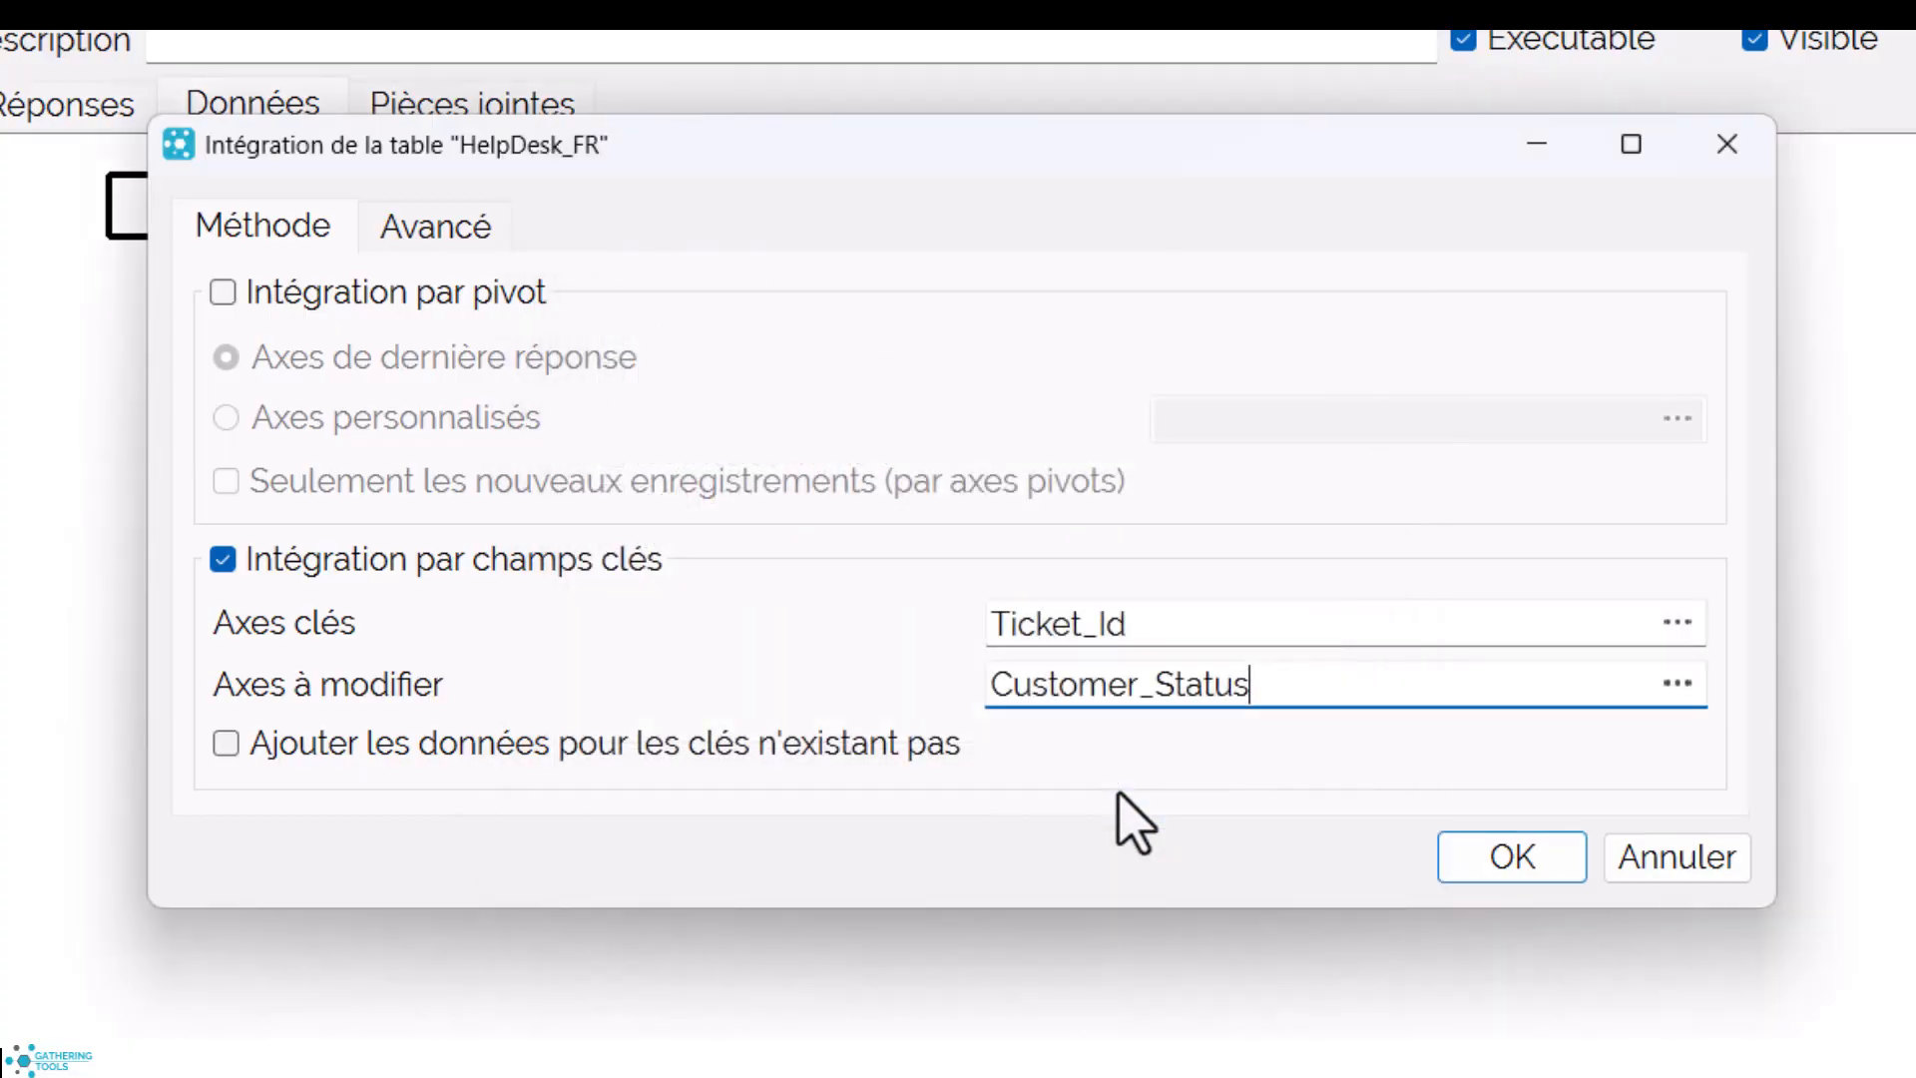
click(1480, 870)
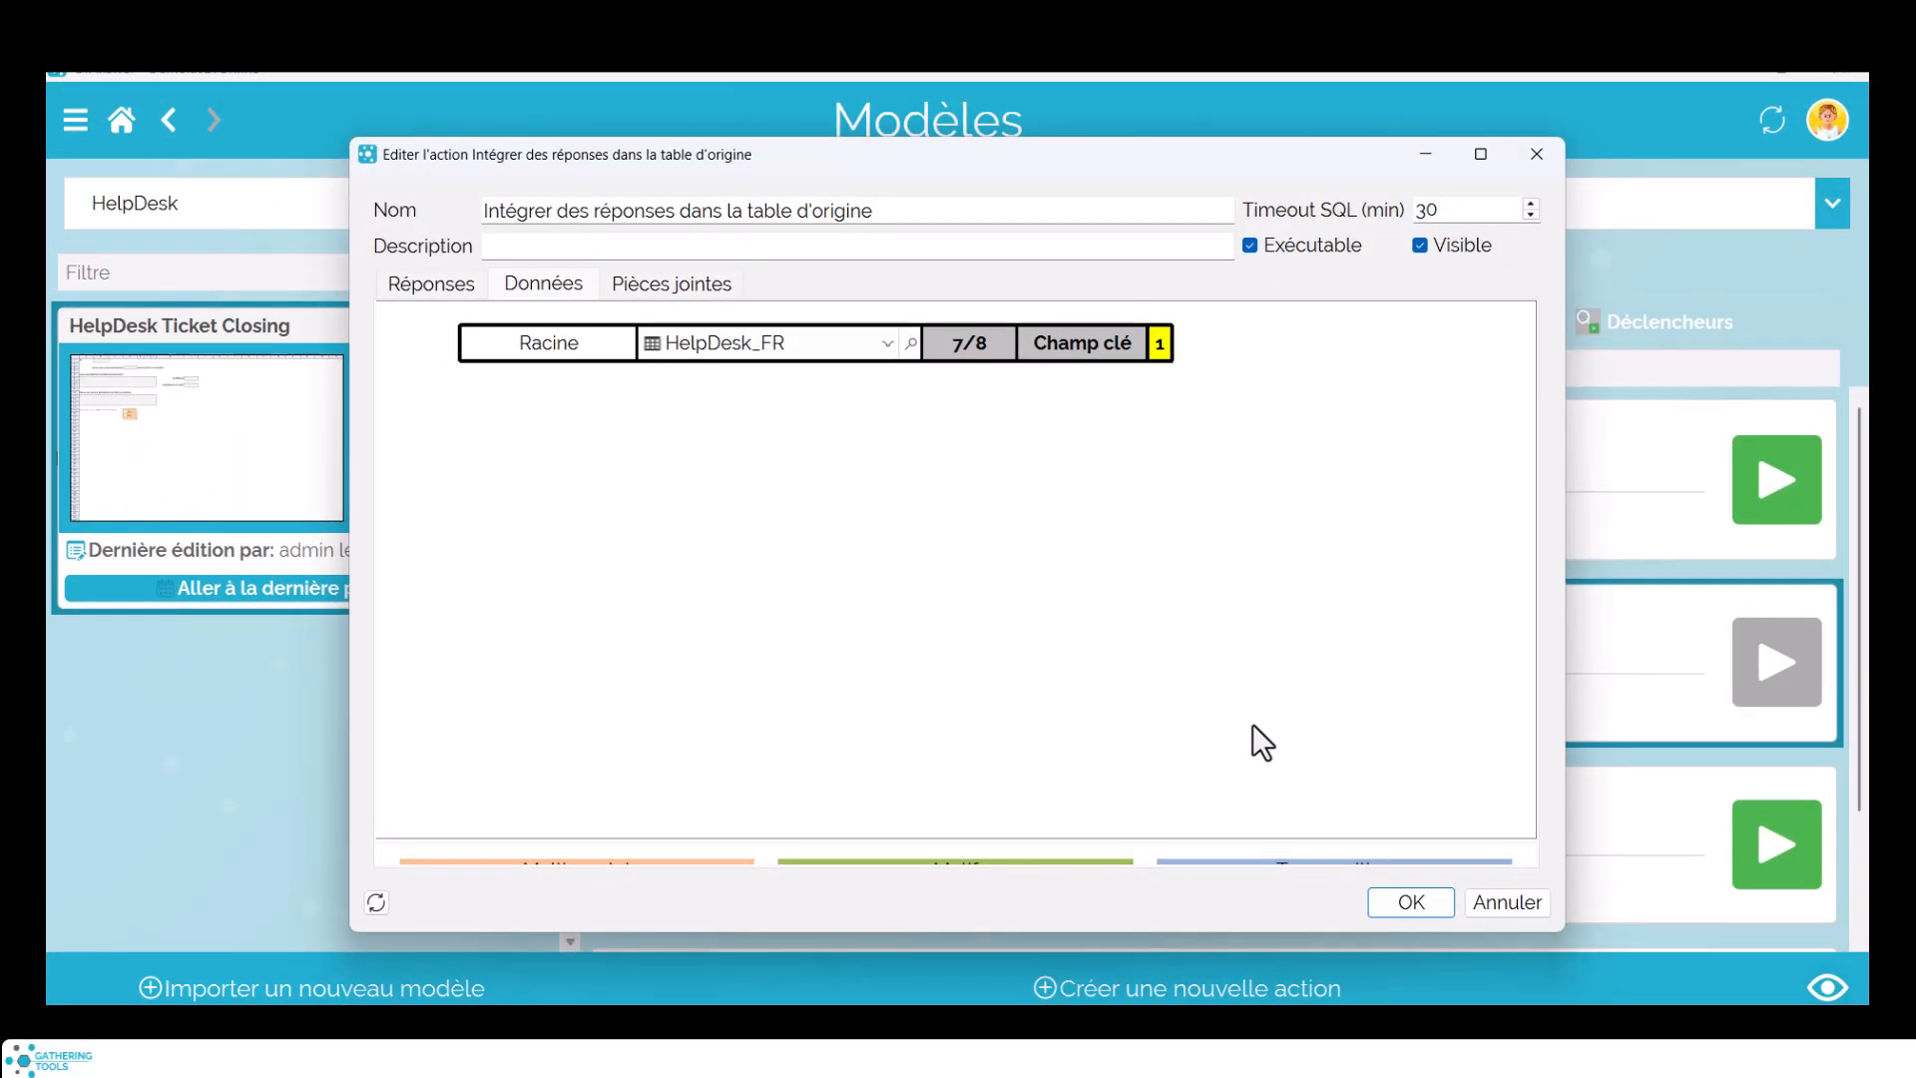
click(1411, 903)
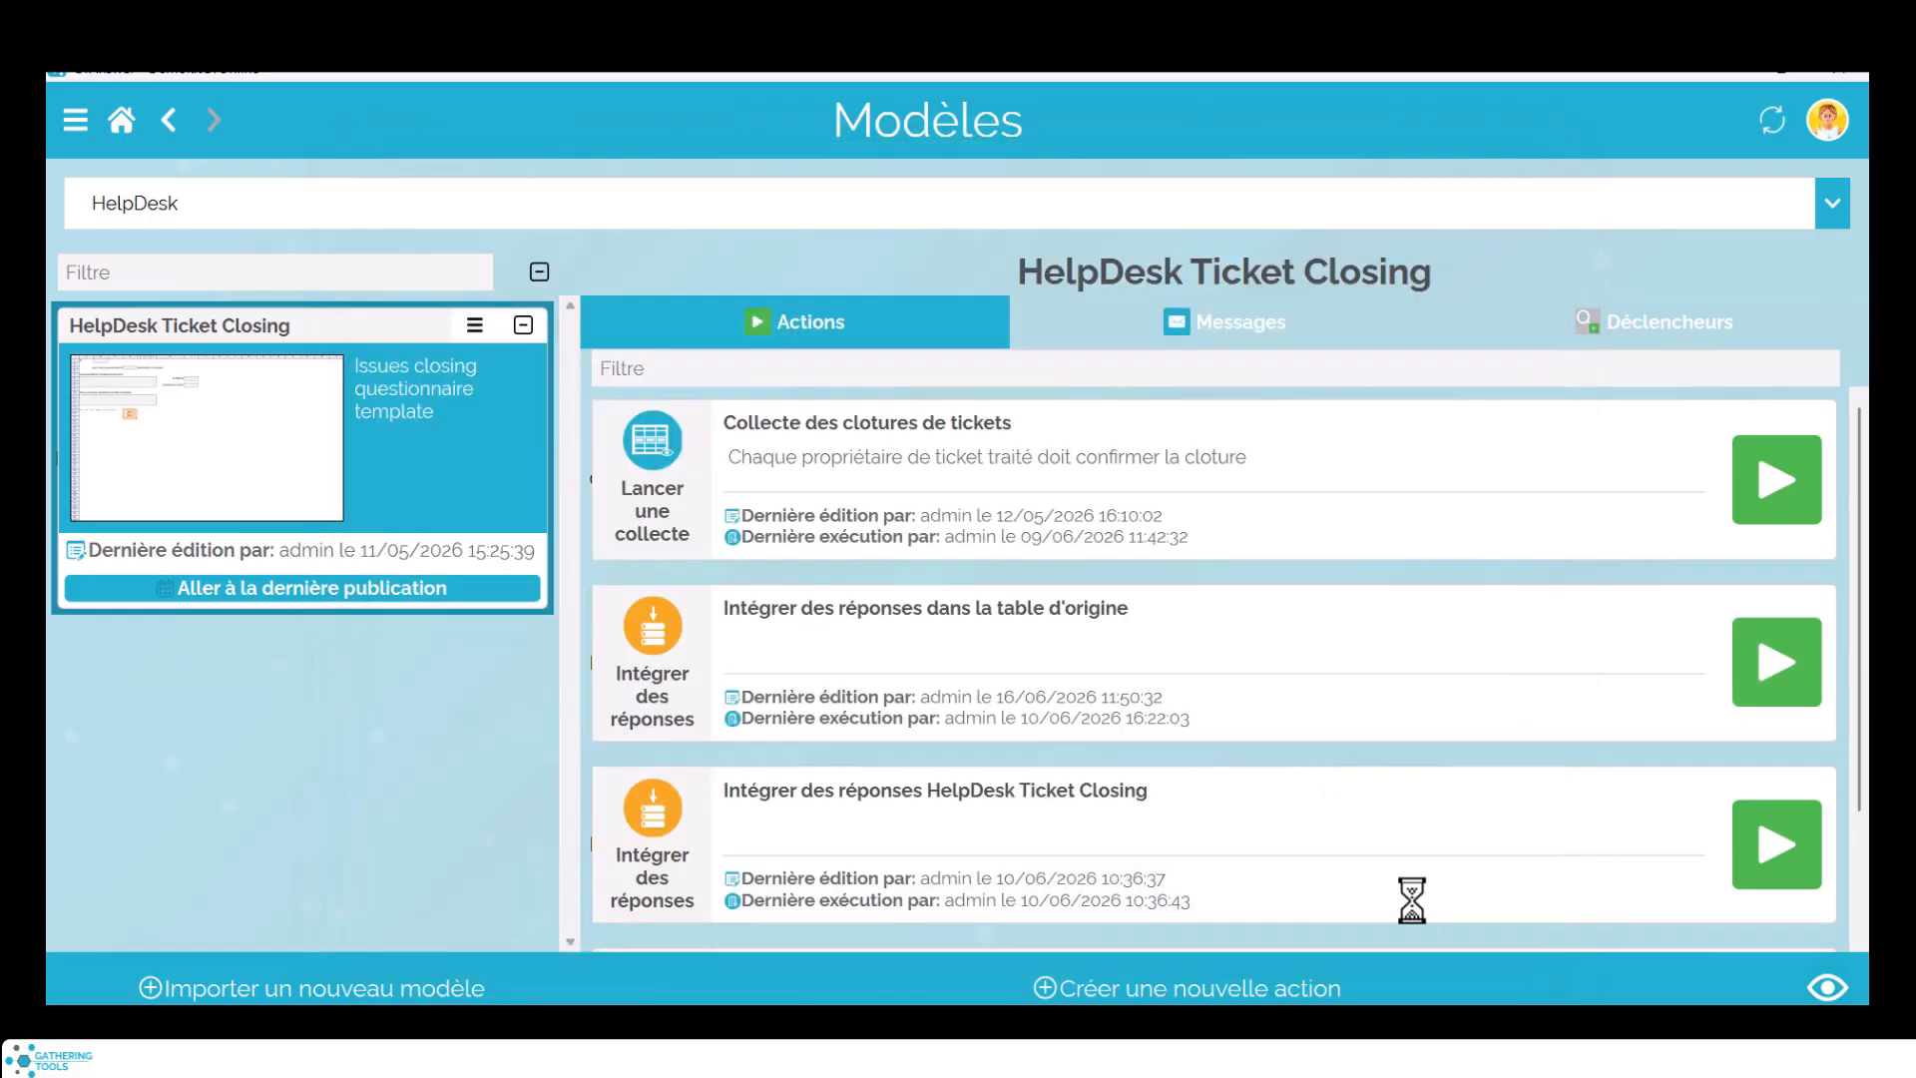
Execute the "Réinitialiser table d'origine" SQL script action to restore the original ticket table.
scroll(1412, 902, down, 3)
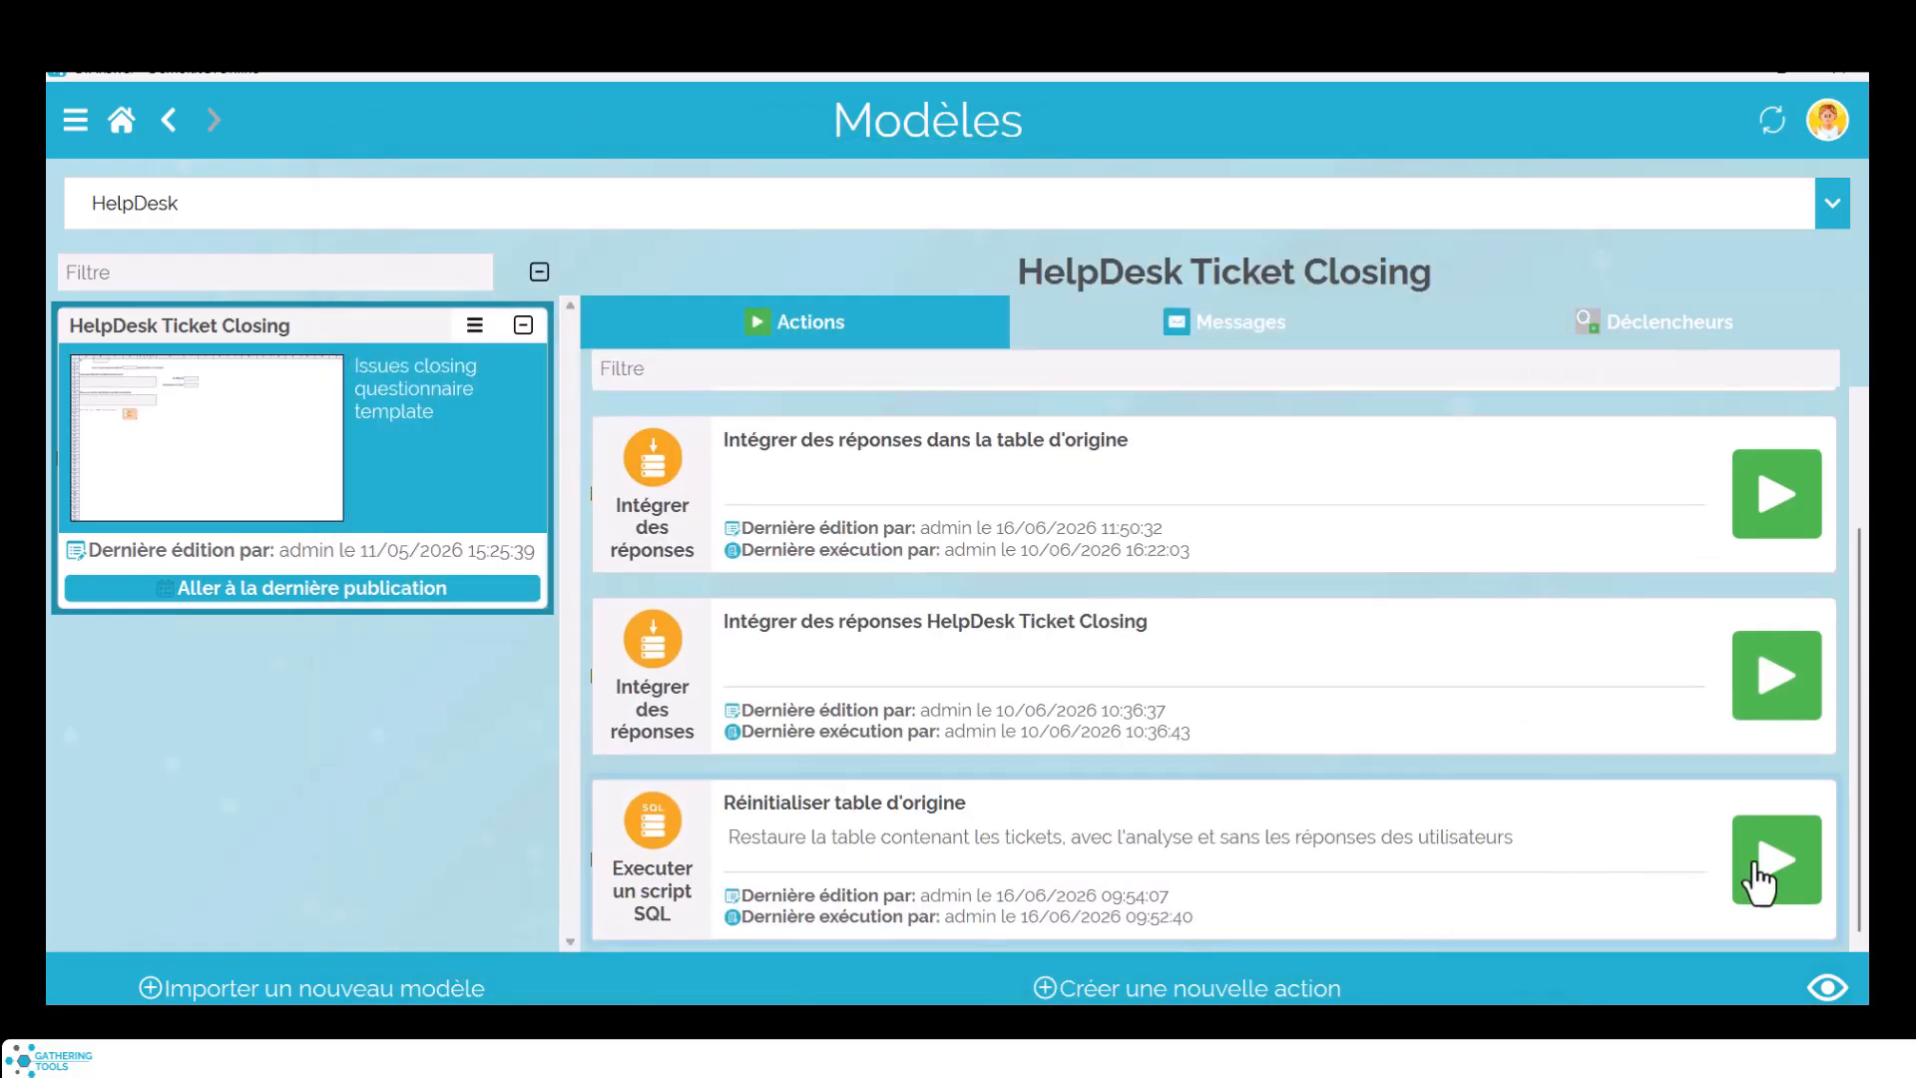
click(1756, 866)
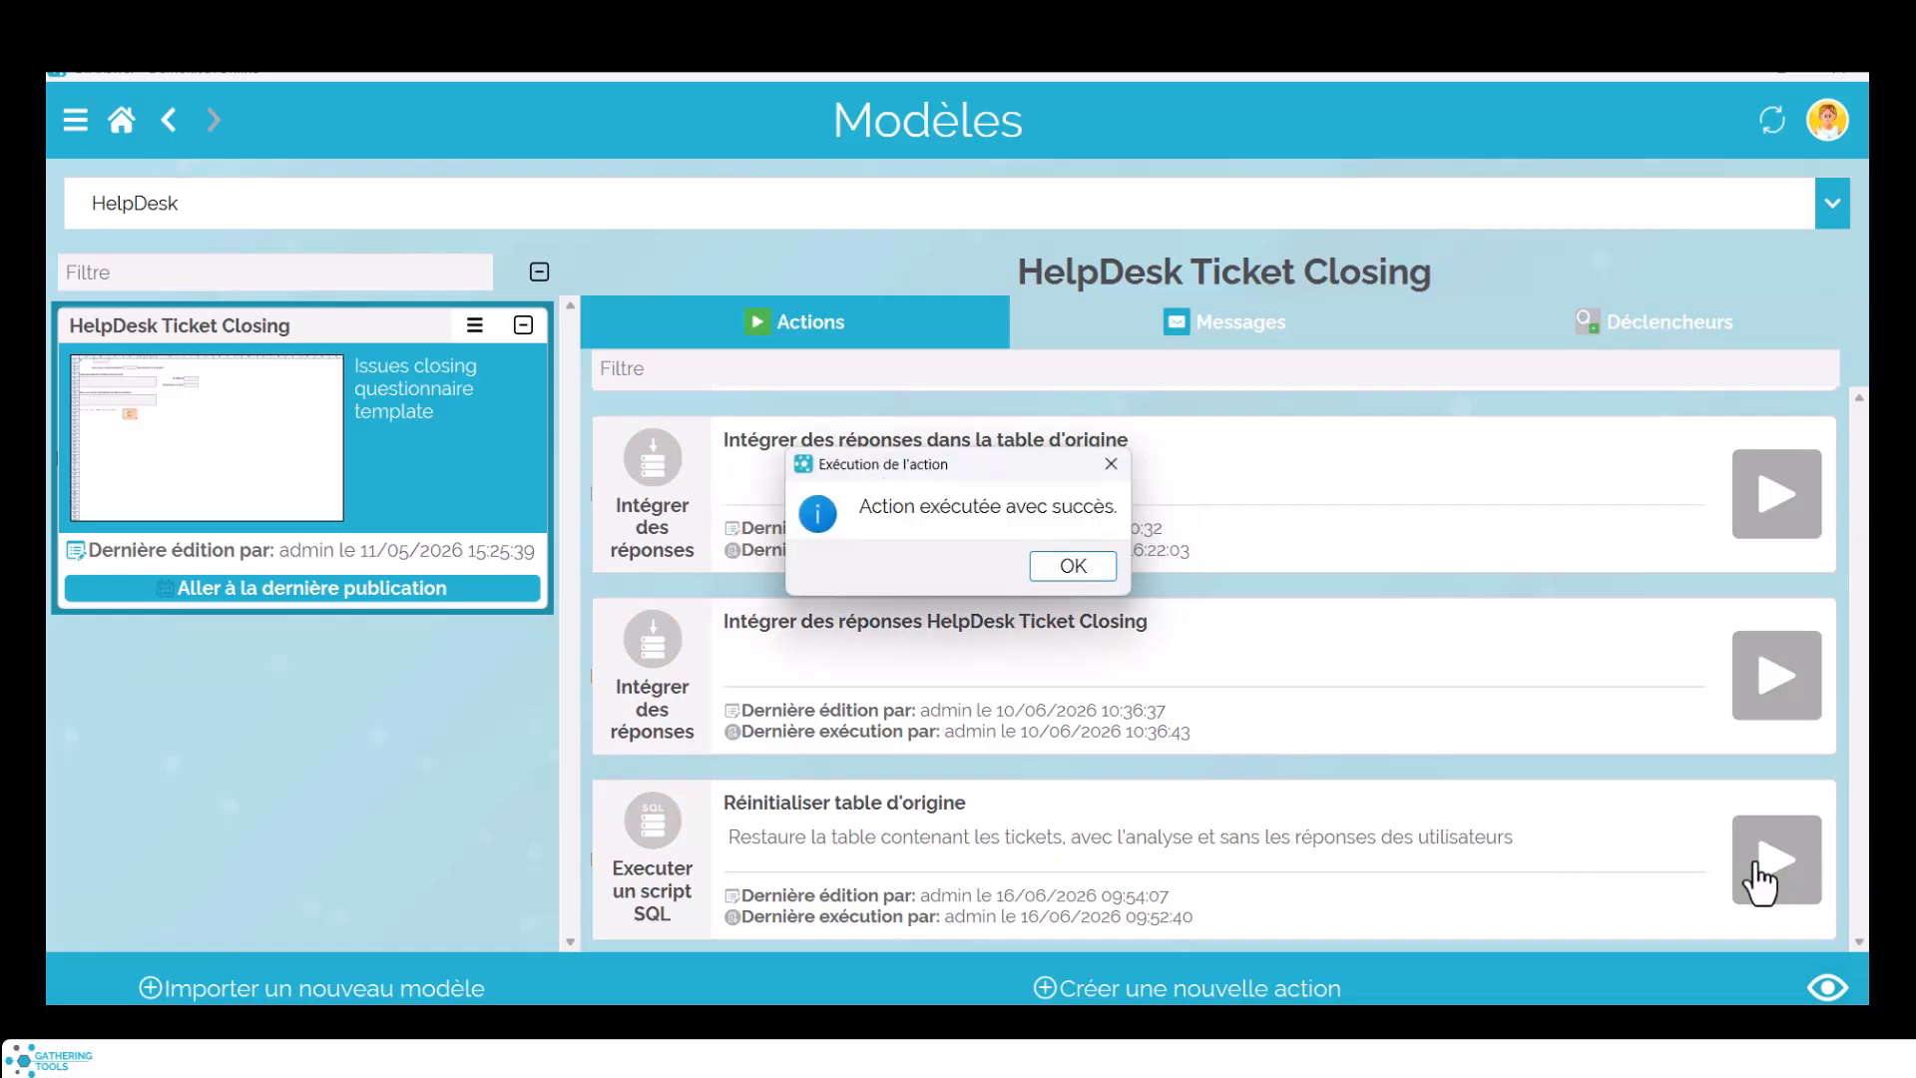
click(1058, 565)
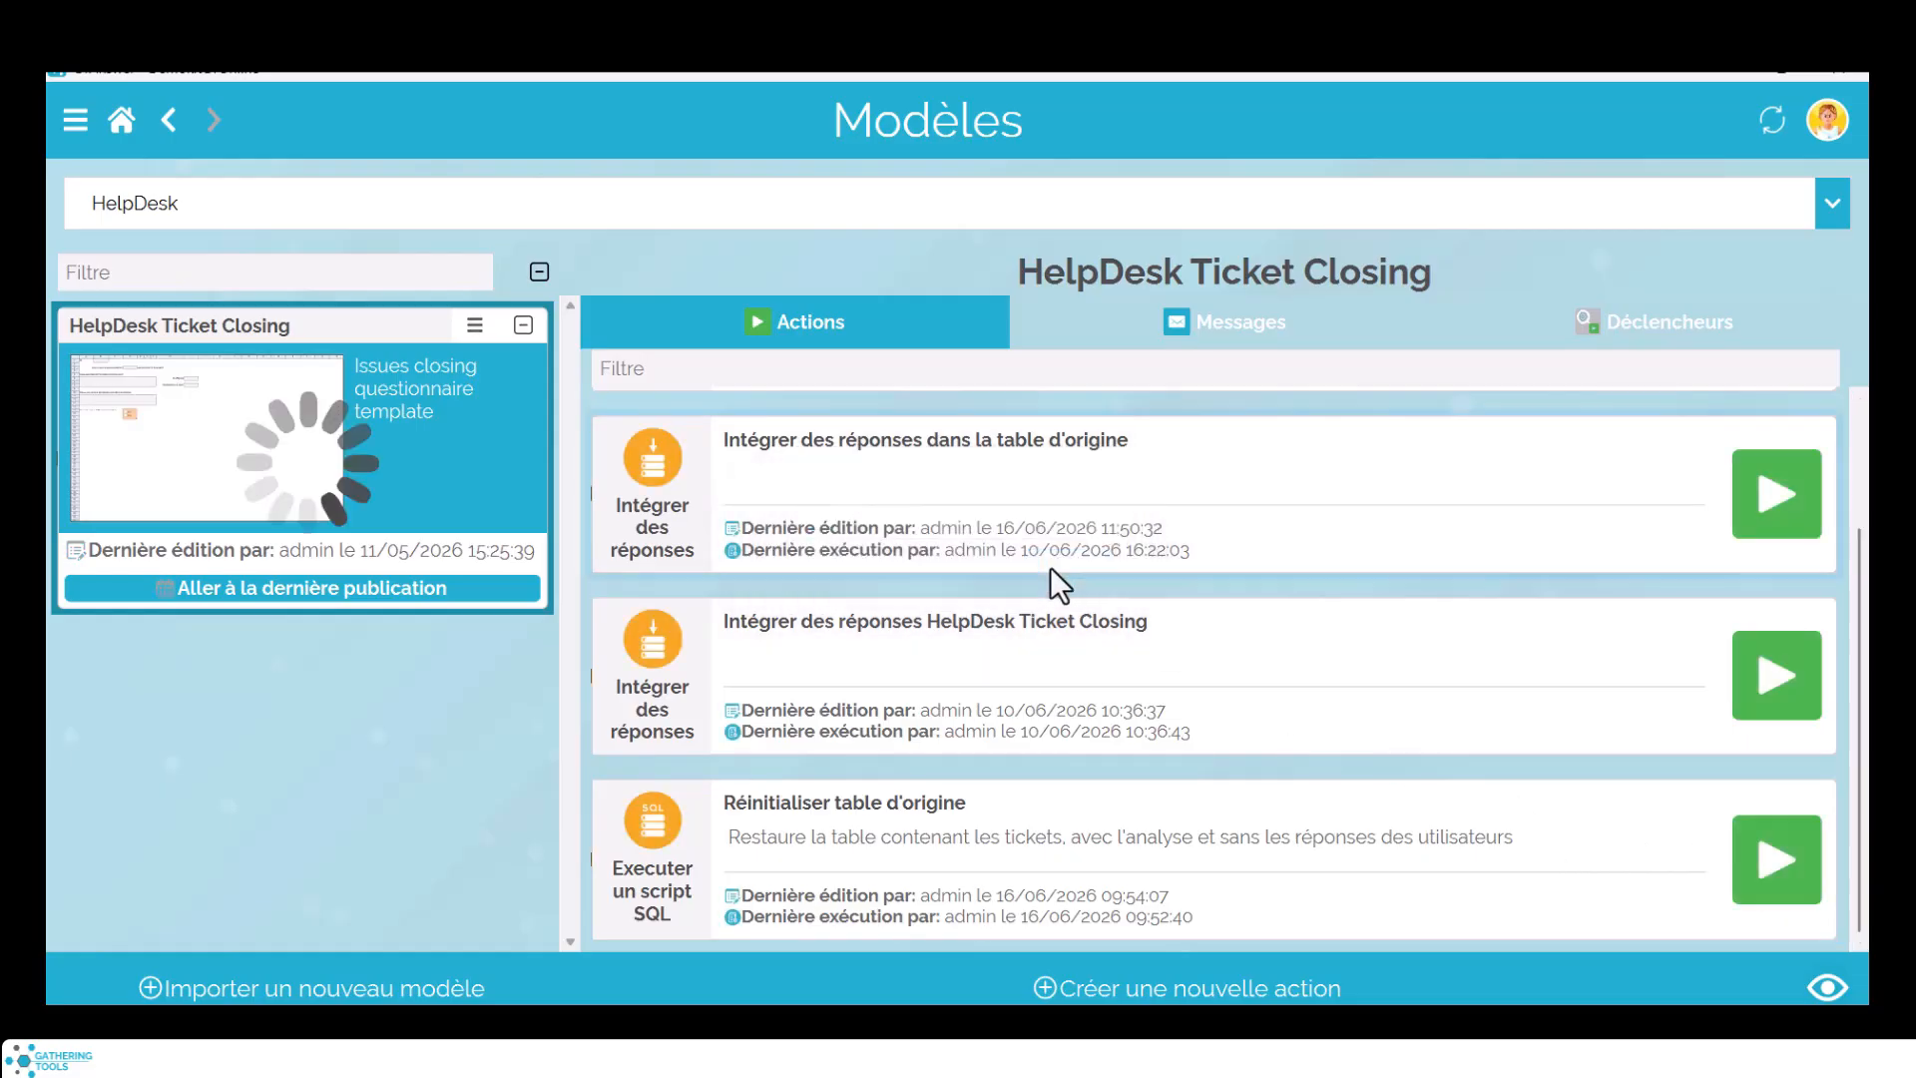
Check the restored rows of HelpDesk_FR from the "Intégrer des réponses dans la table d'origine" action, then close it without saving.
double_click(1114, 609)
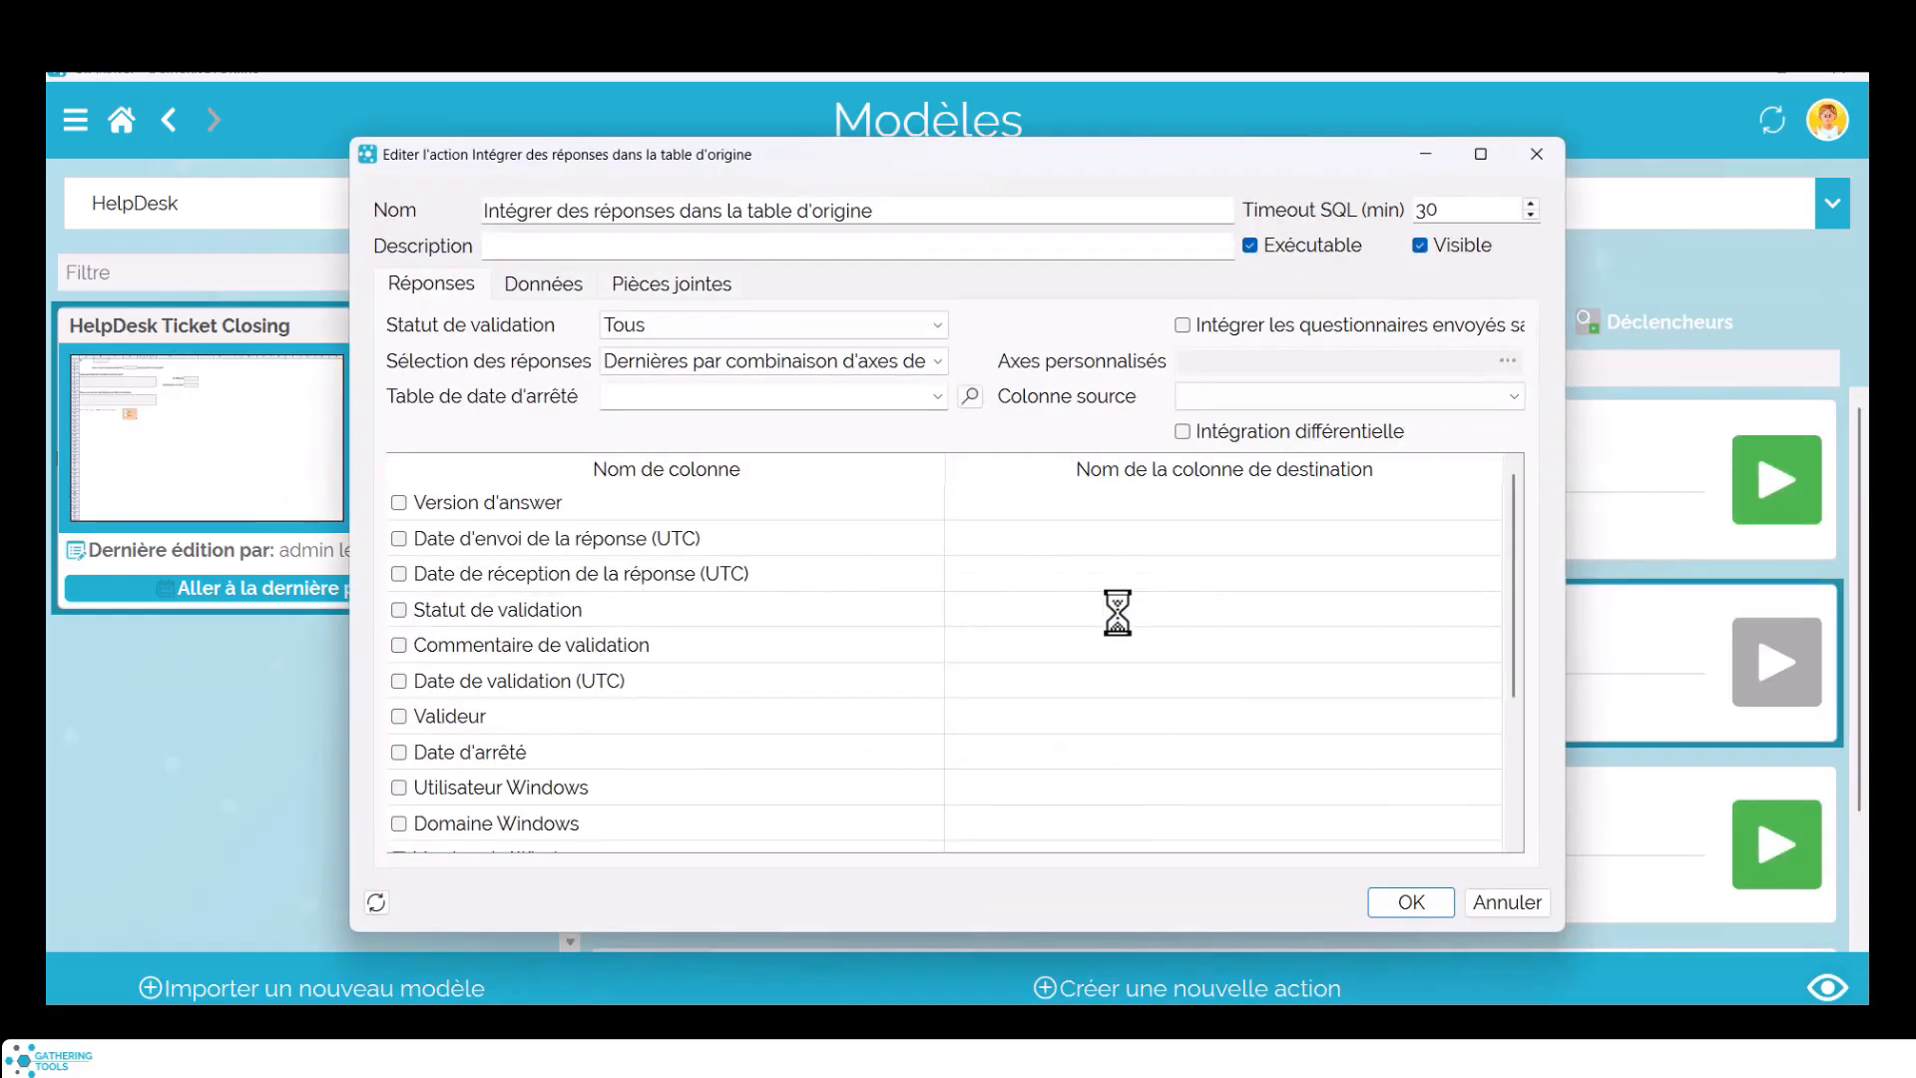
click(498, 285)
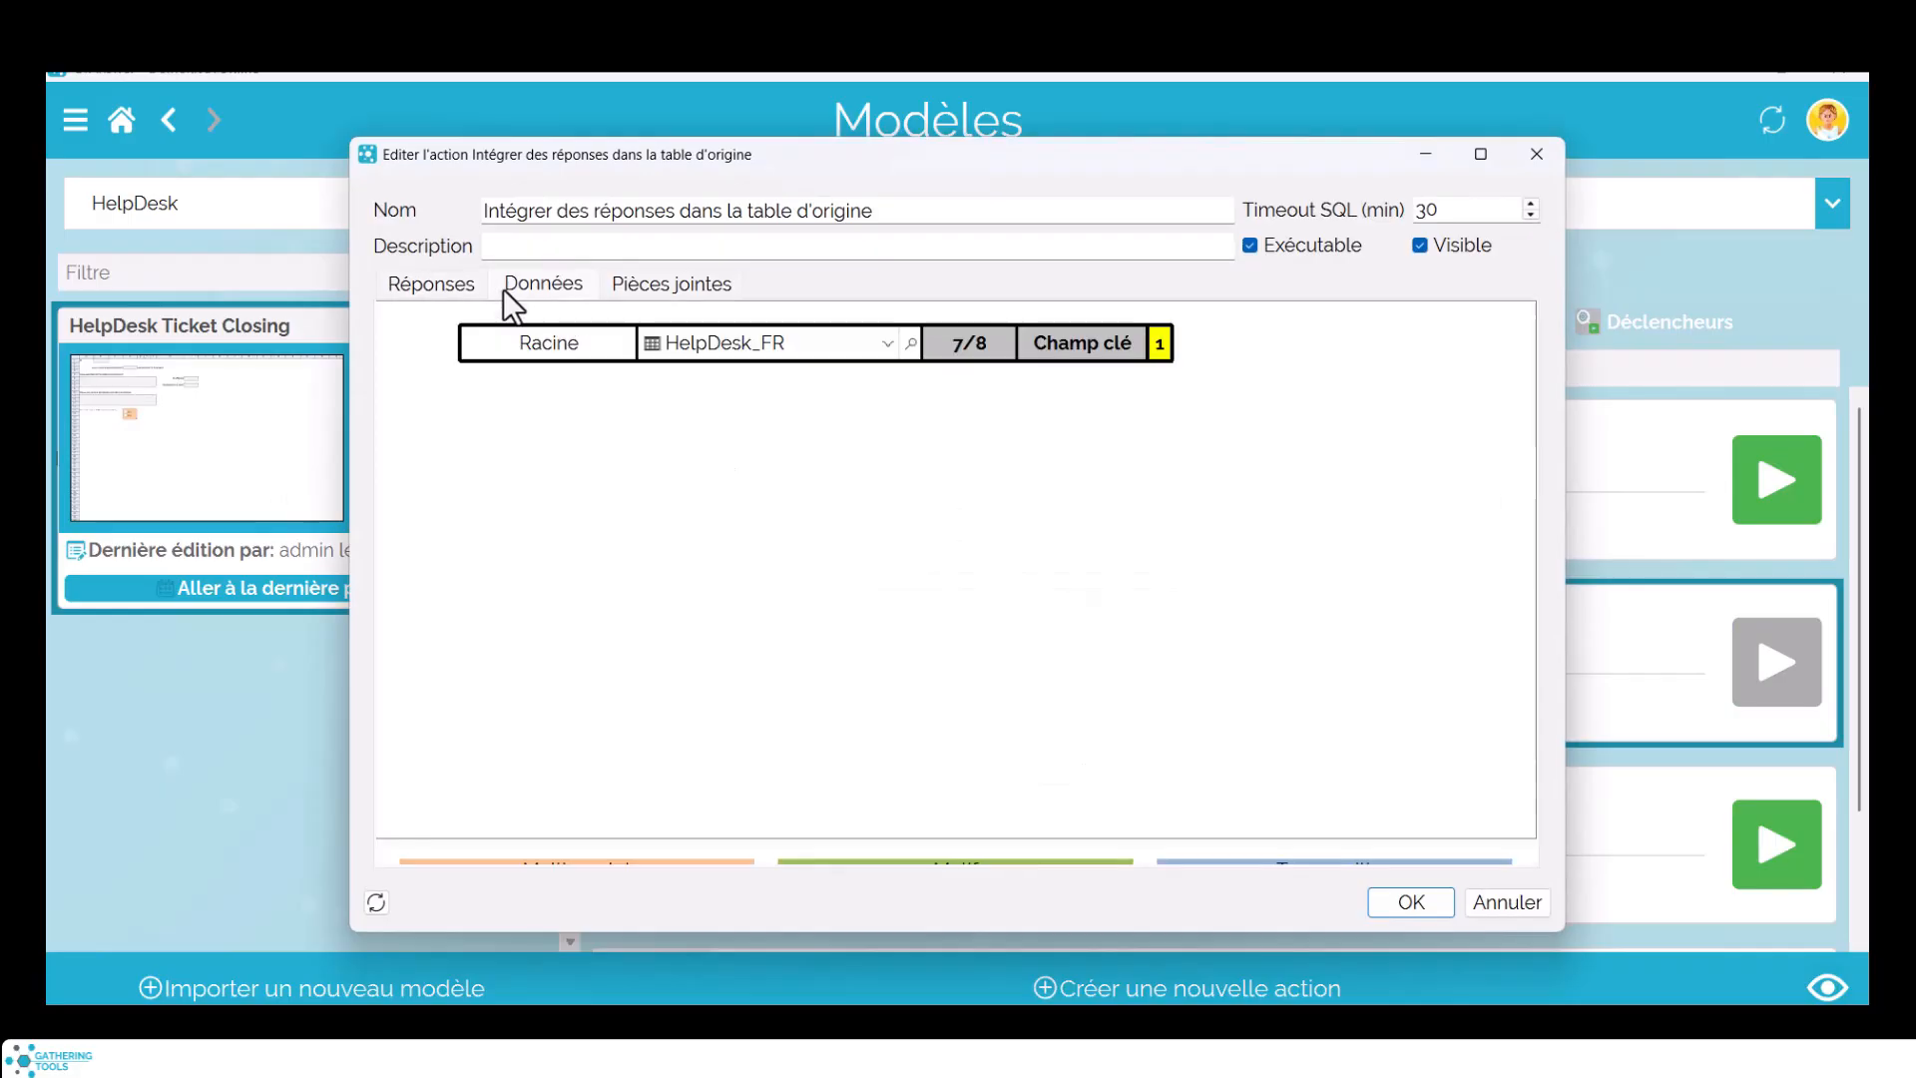
click(914, 351)
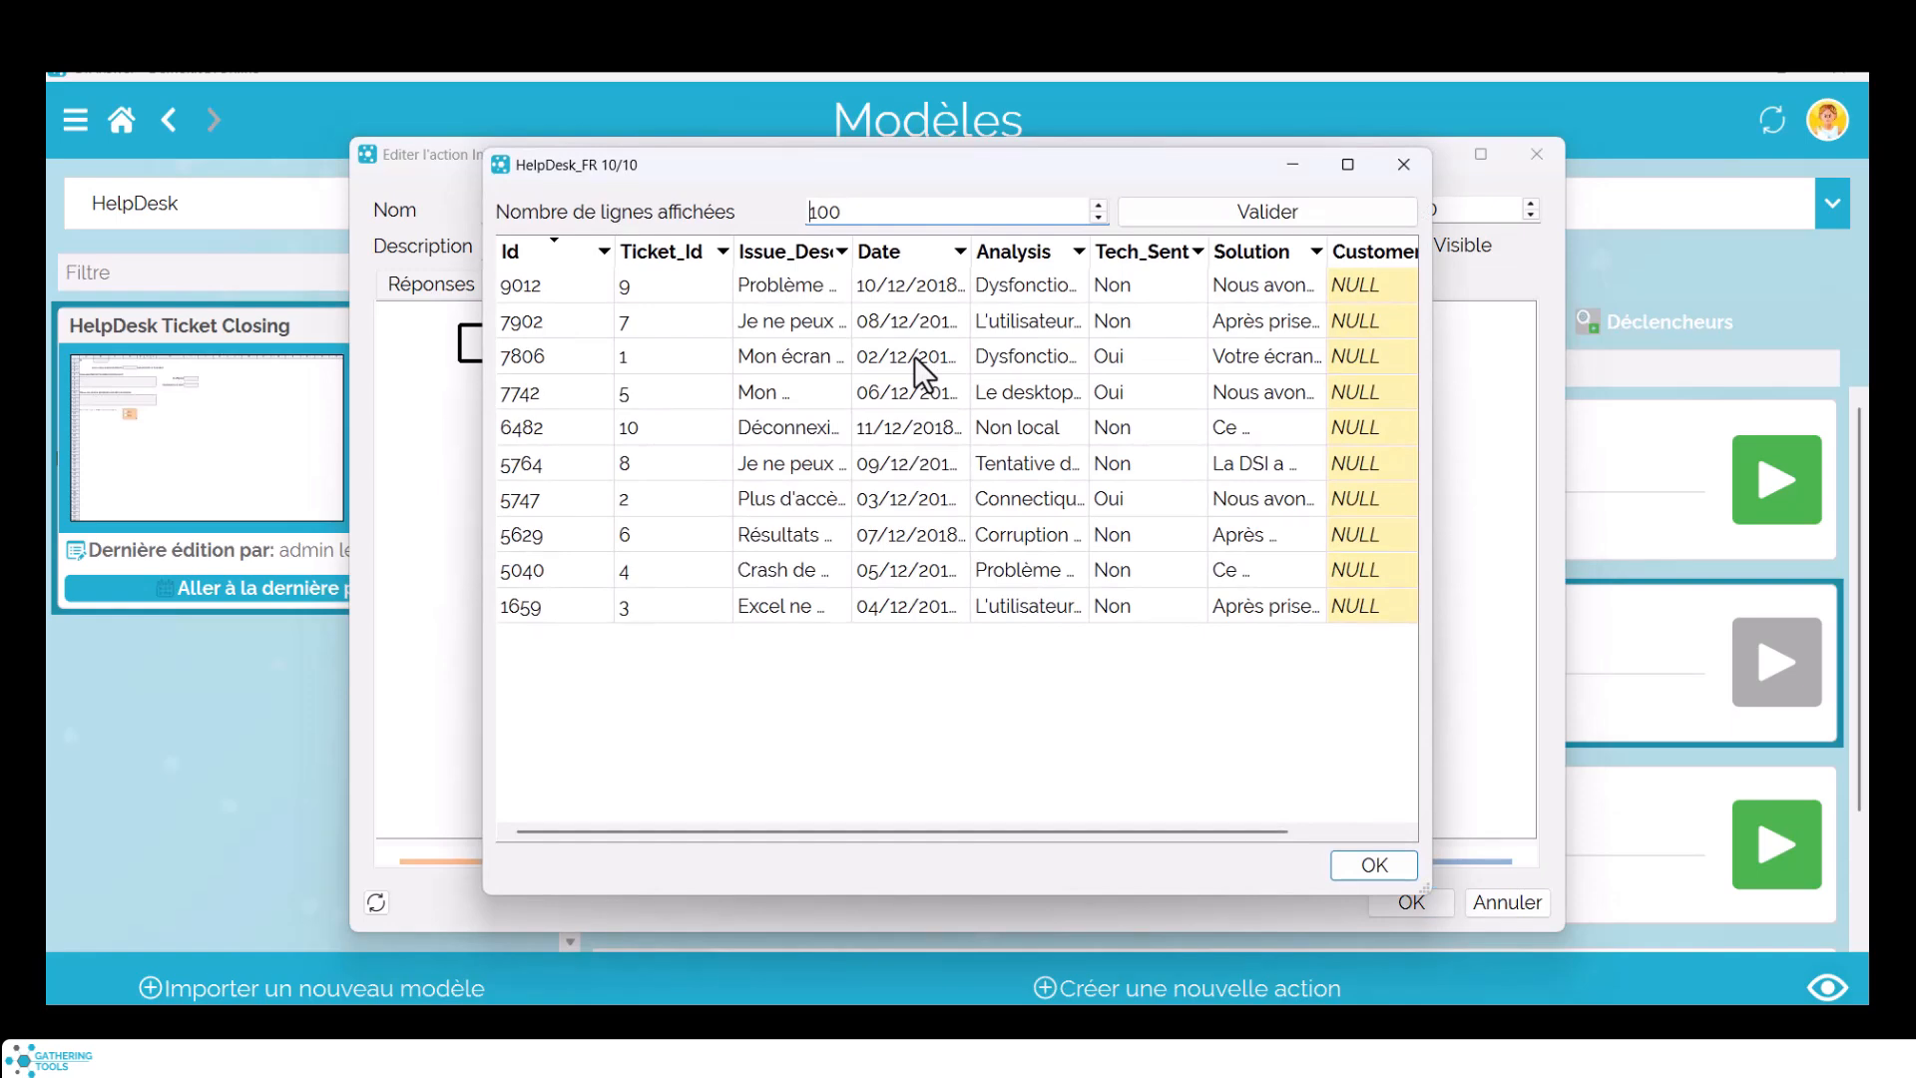
click(1404, 167)
click(1507, 903)
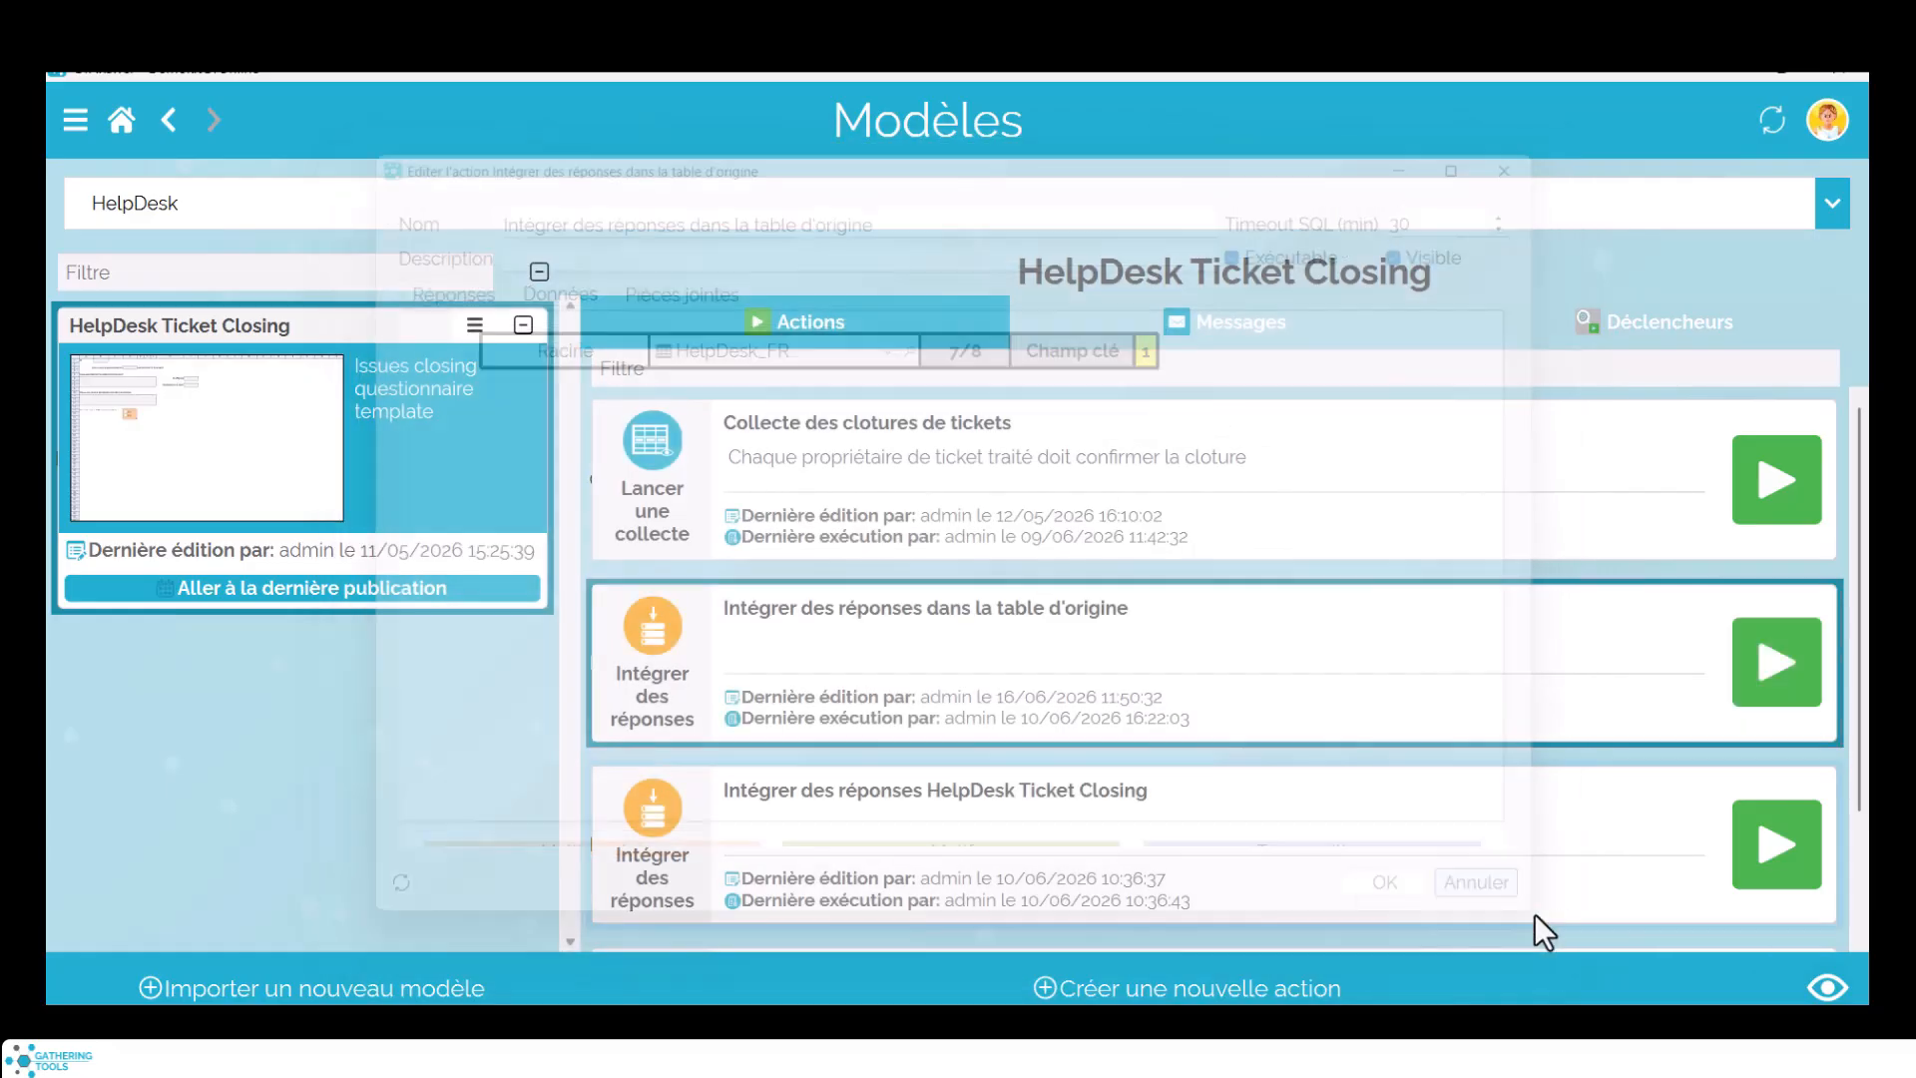
Execute the "Intégrer des réponses dans la table d'origine" action with its key-field integration method.
click(1802, 667)
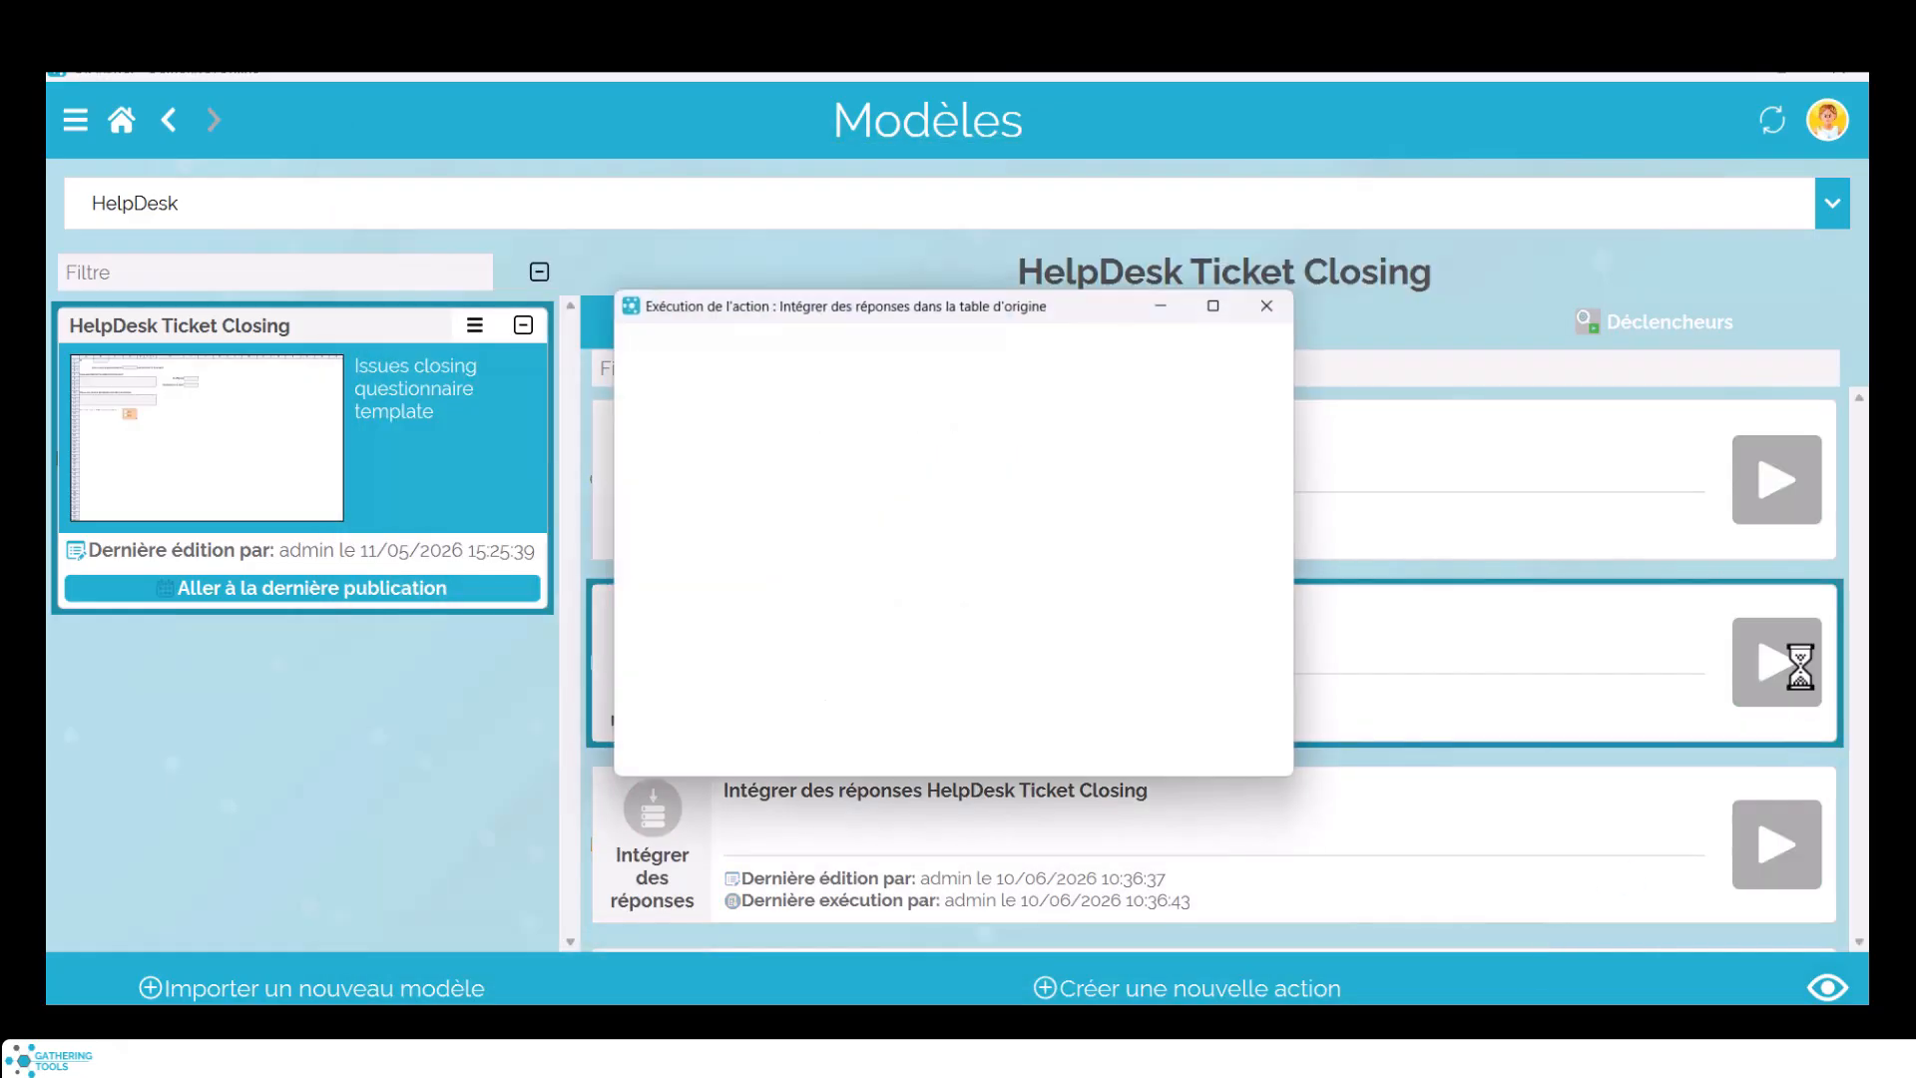
click(1163, 762)
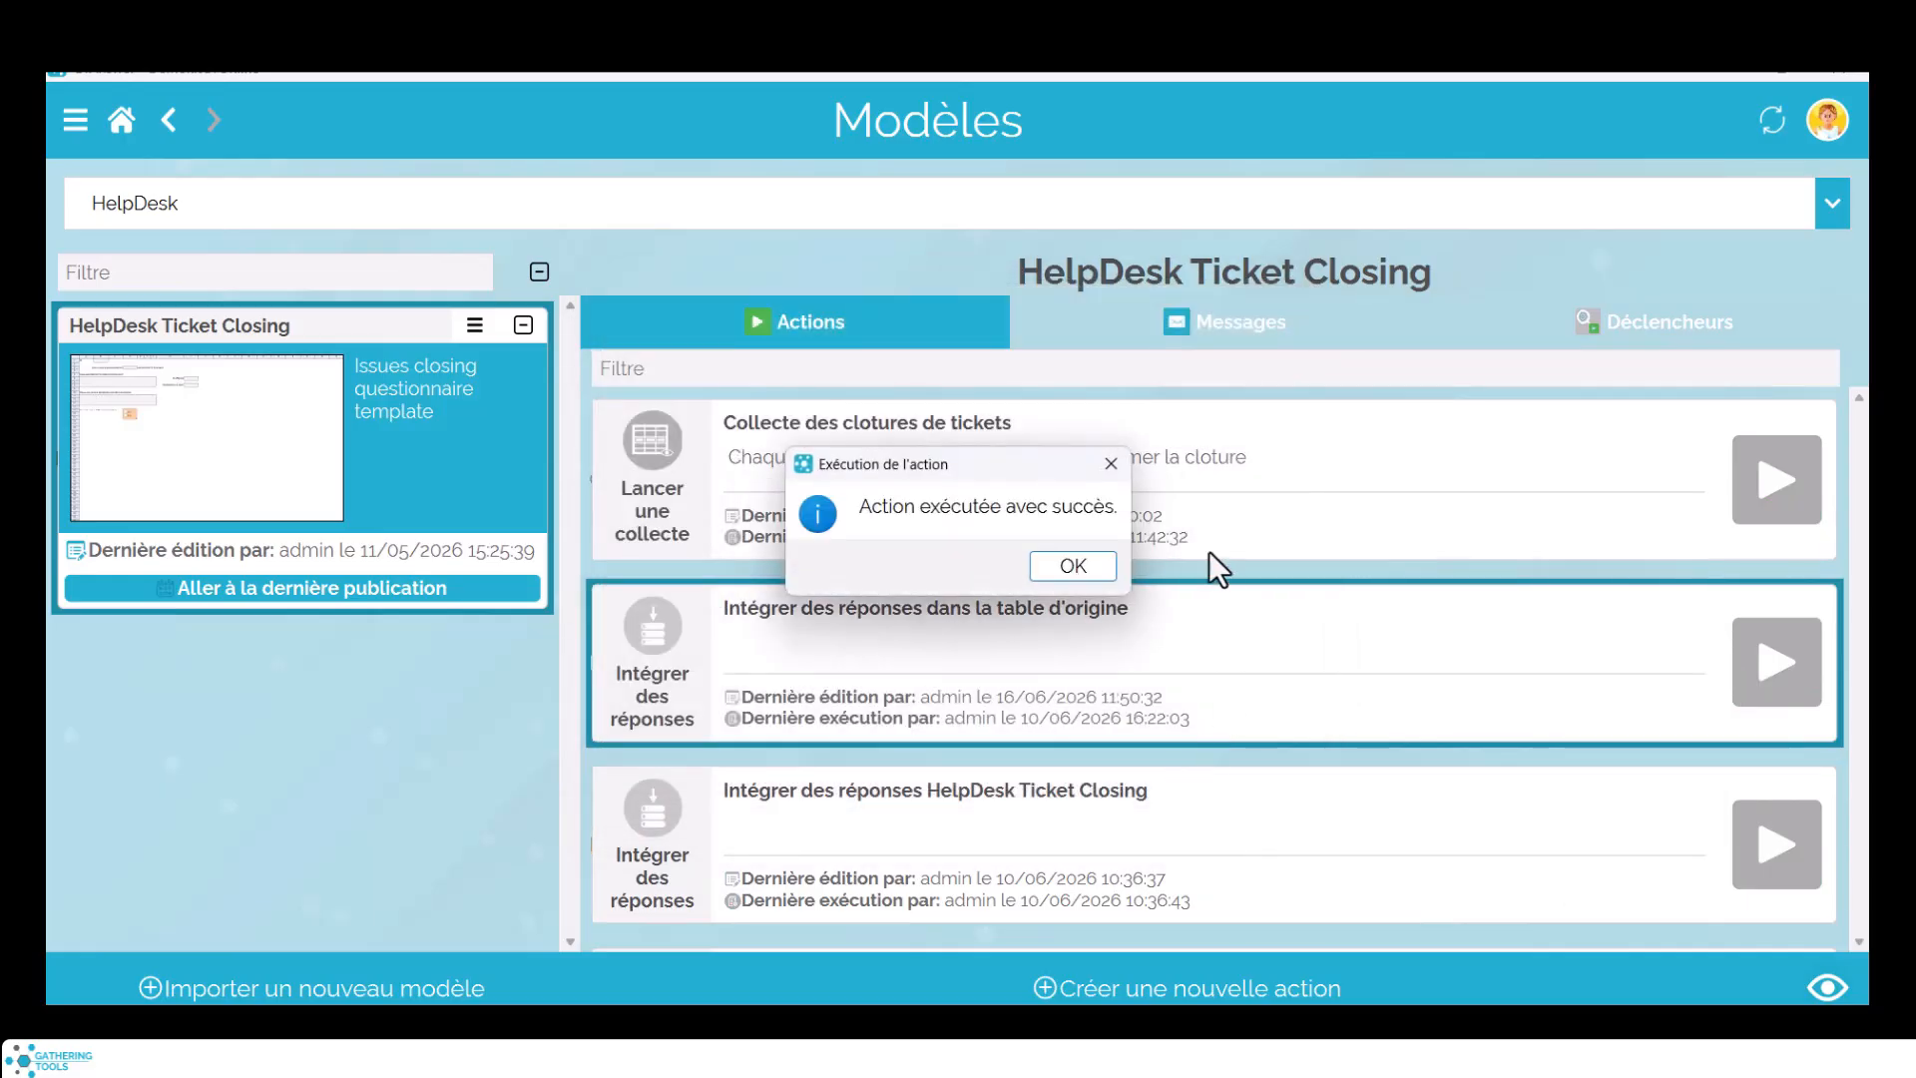
click(1073, 566)
Open the original-table integration action again and inspect the Customer_Status values in HelpDesk_FR after the key-field integration.
double_click(1135, 618)
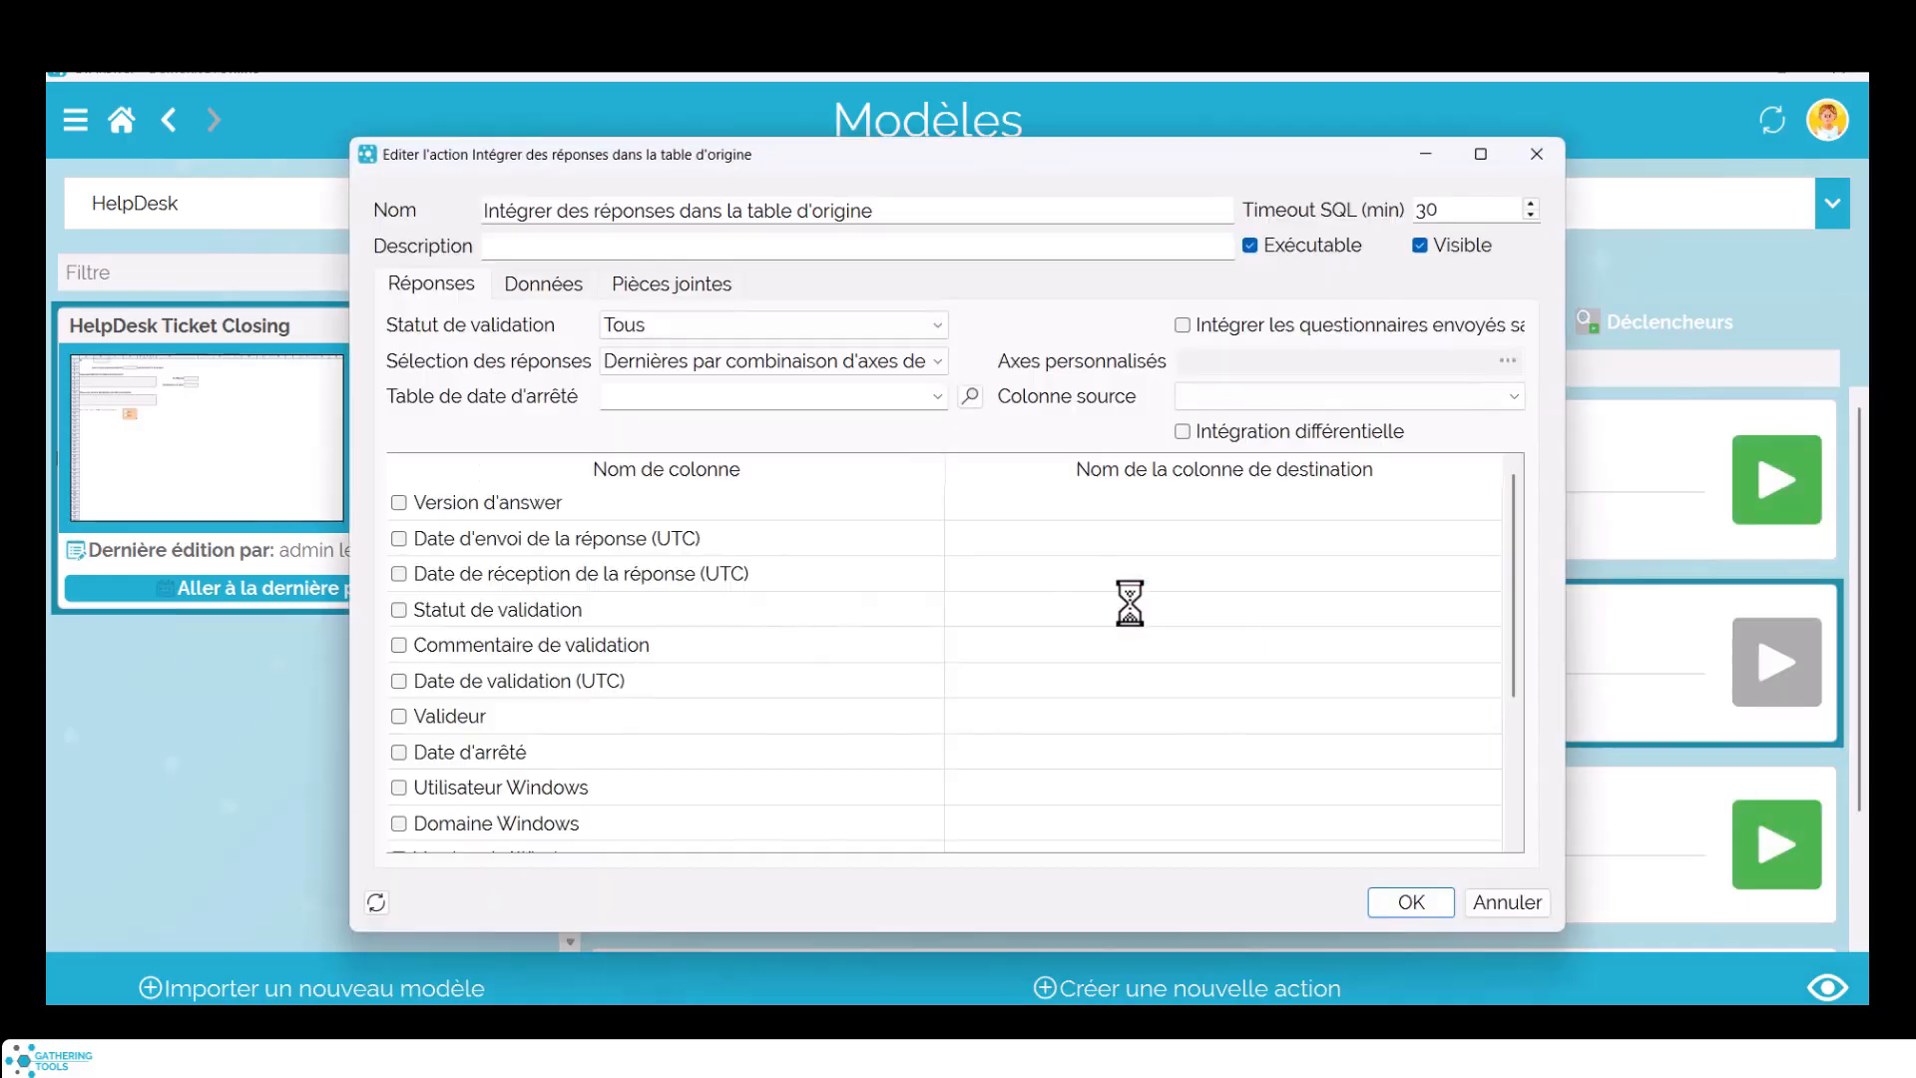
click(539, 287)
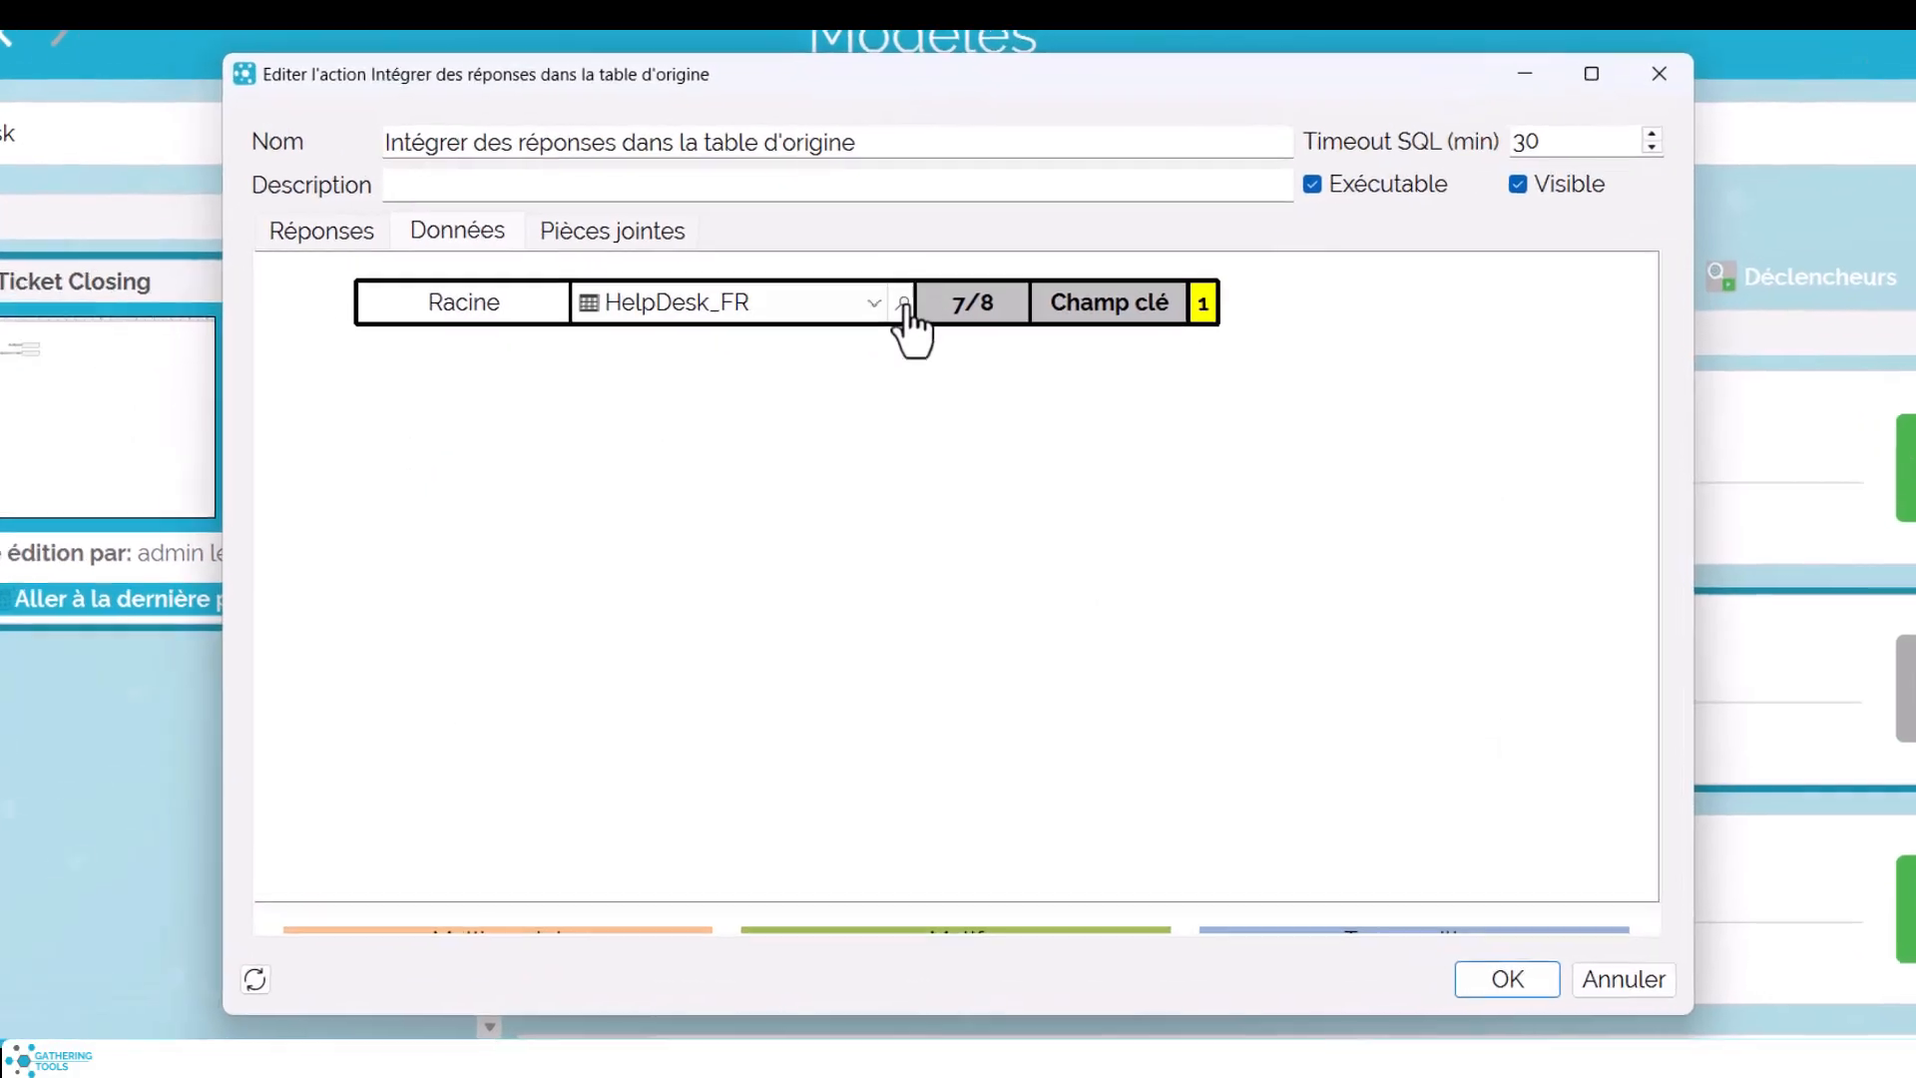
click(933, 344)
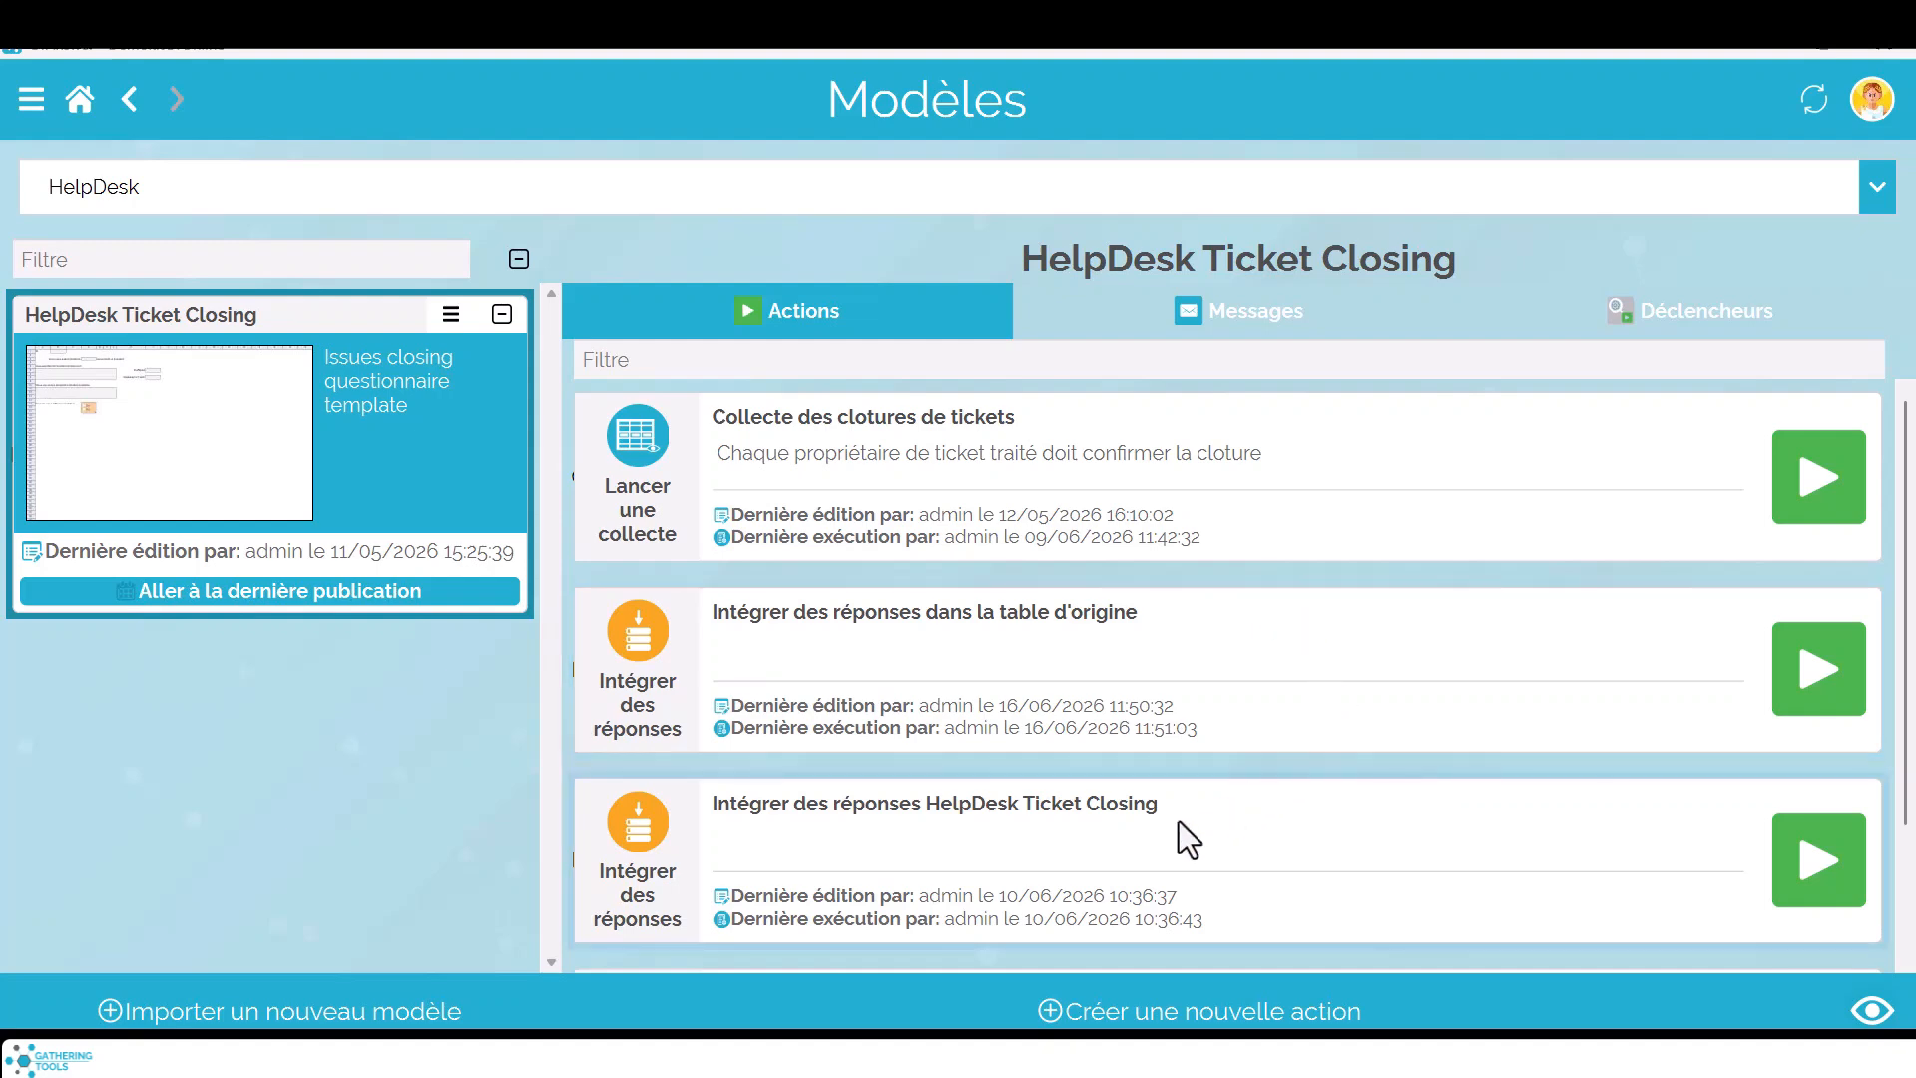
Review the pivot integration method for Integration_Tickets_Status in the "Intégrer des réponses HelpDesk Ticket Closing" action, then close it without saving.
double_click(1178, 823)
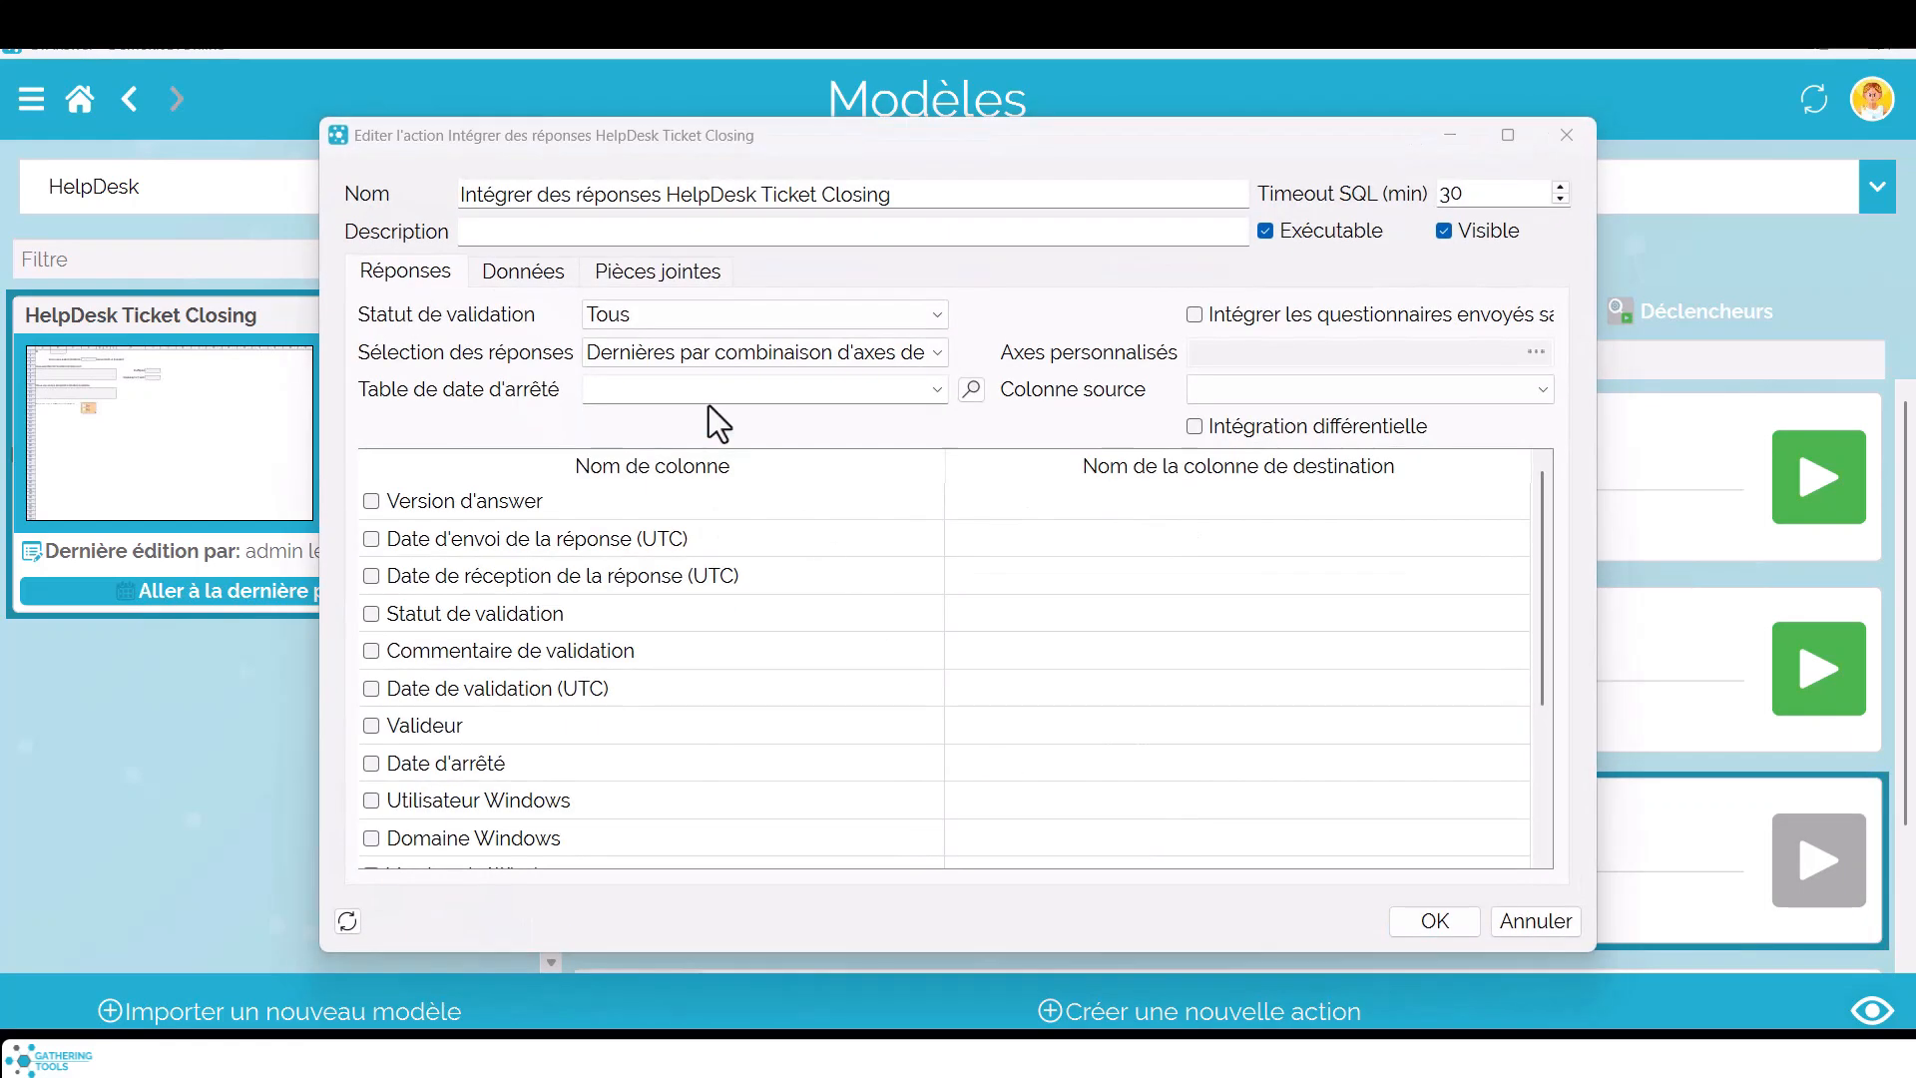
click(547, 272)
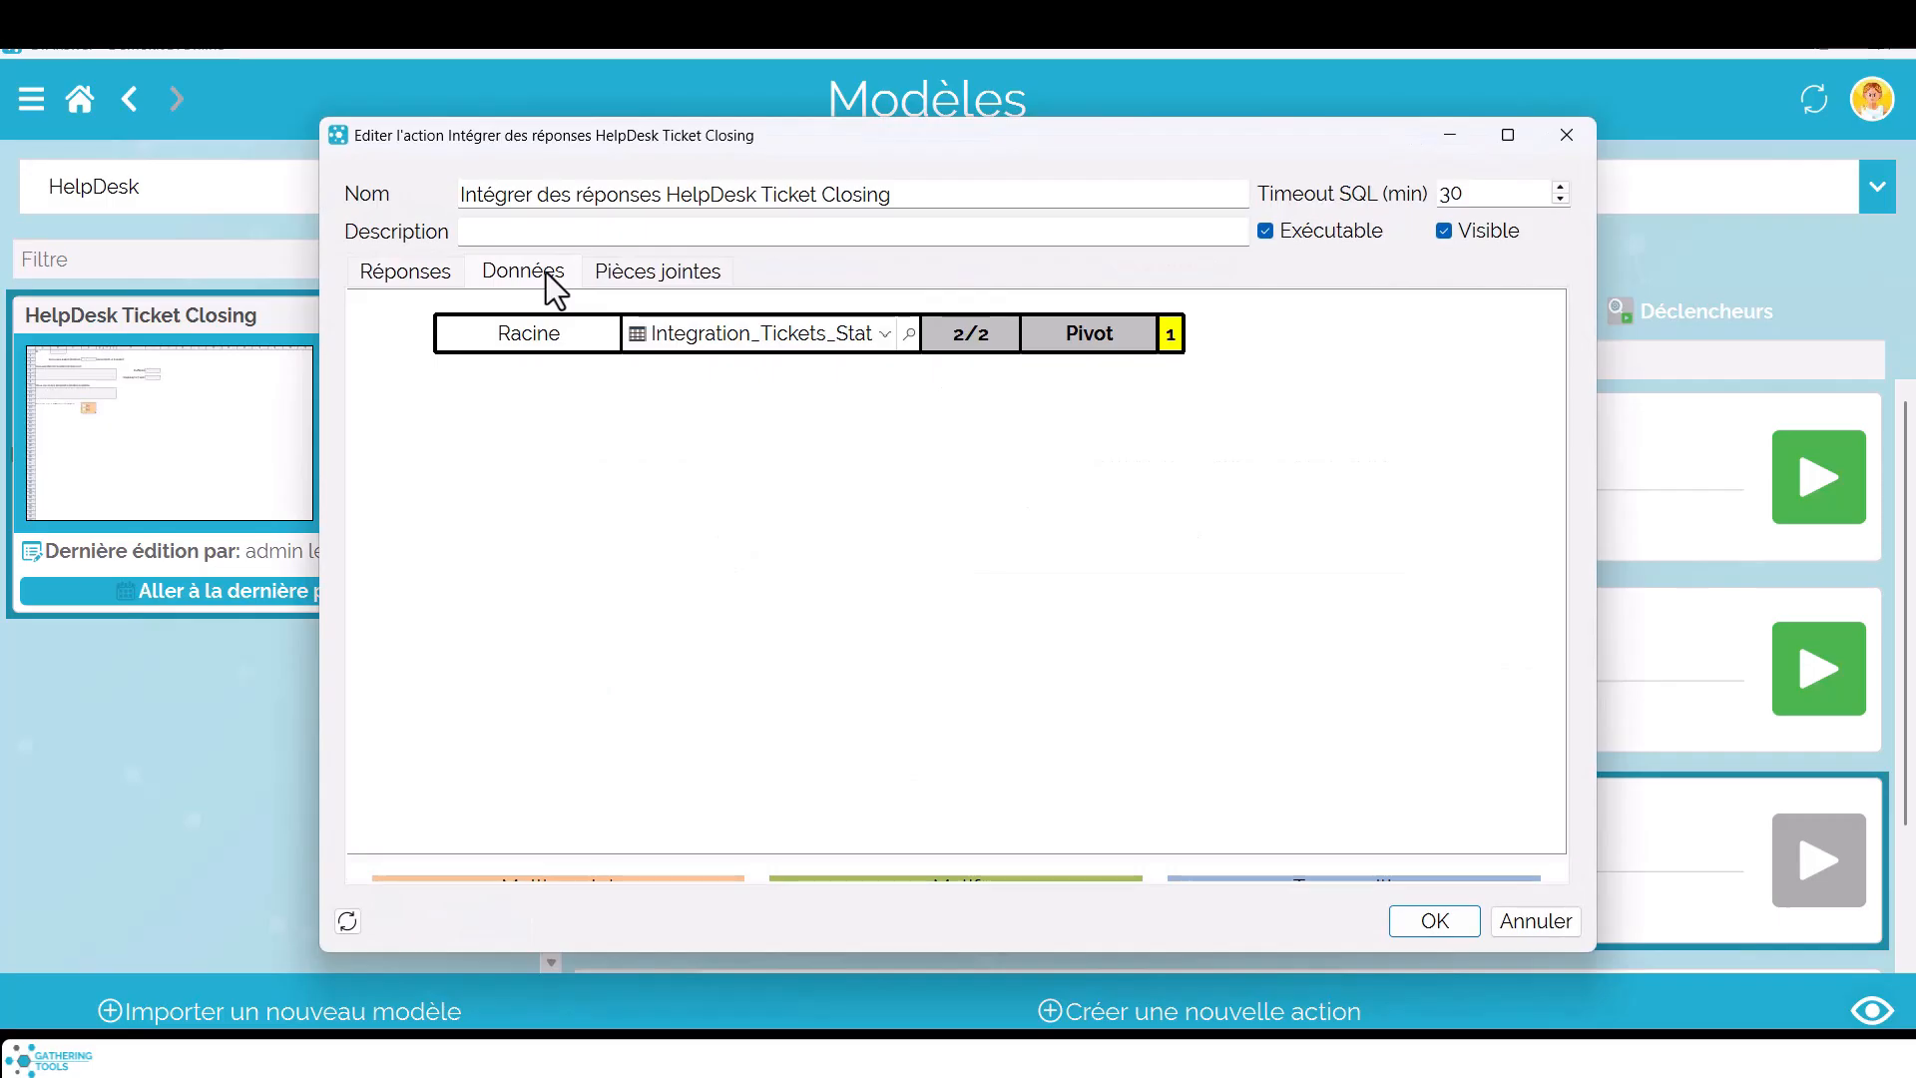
click(1090, 334)
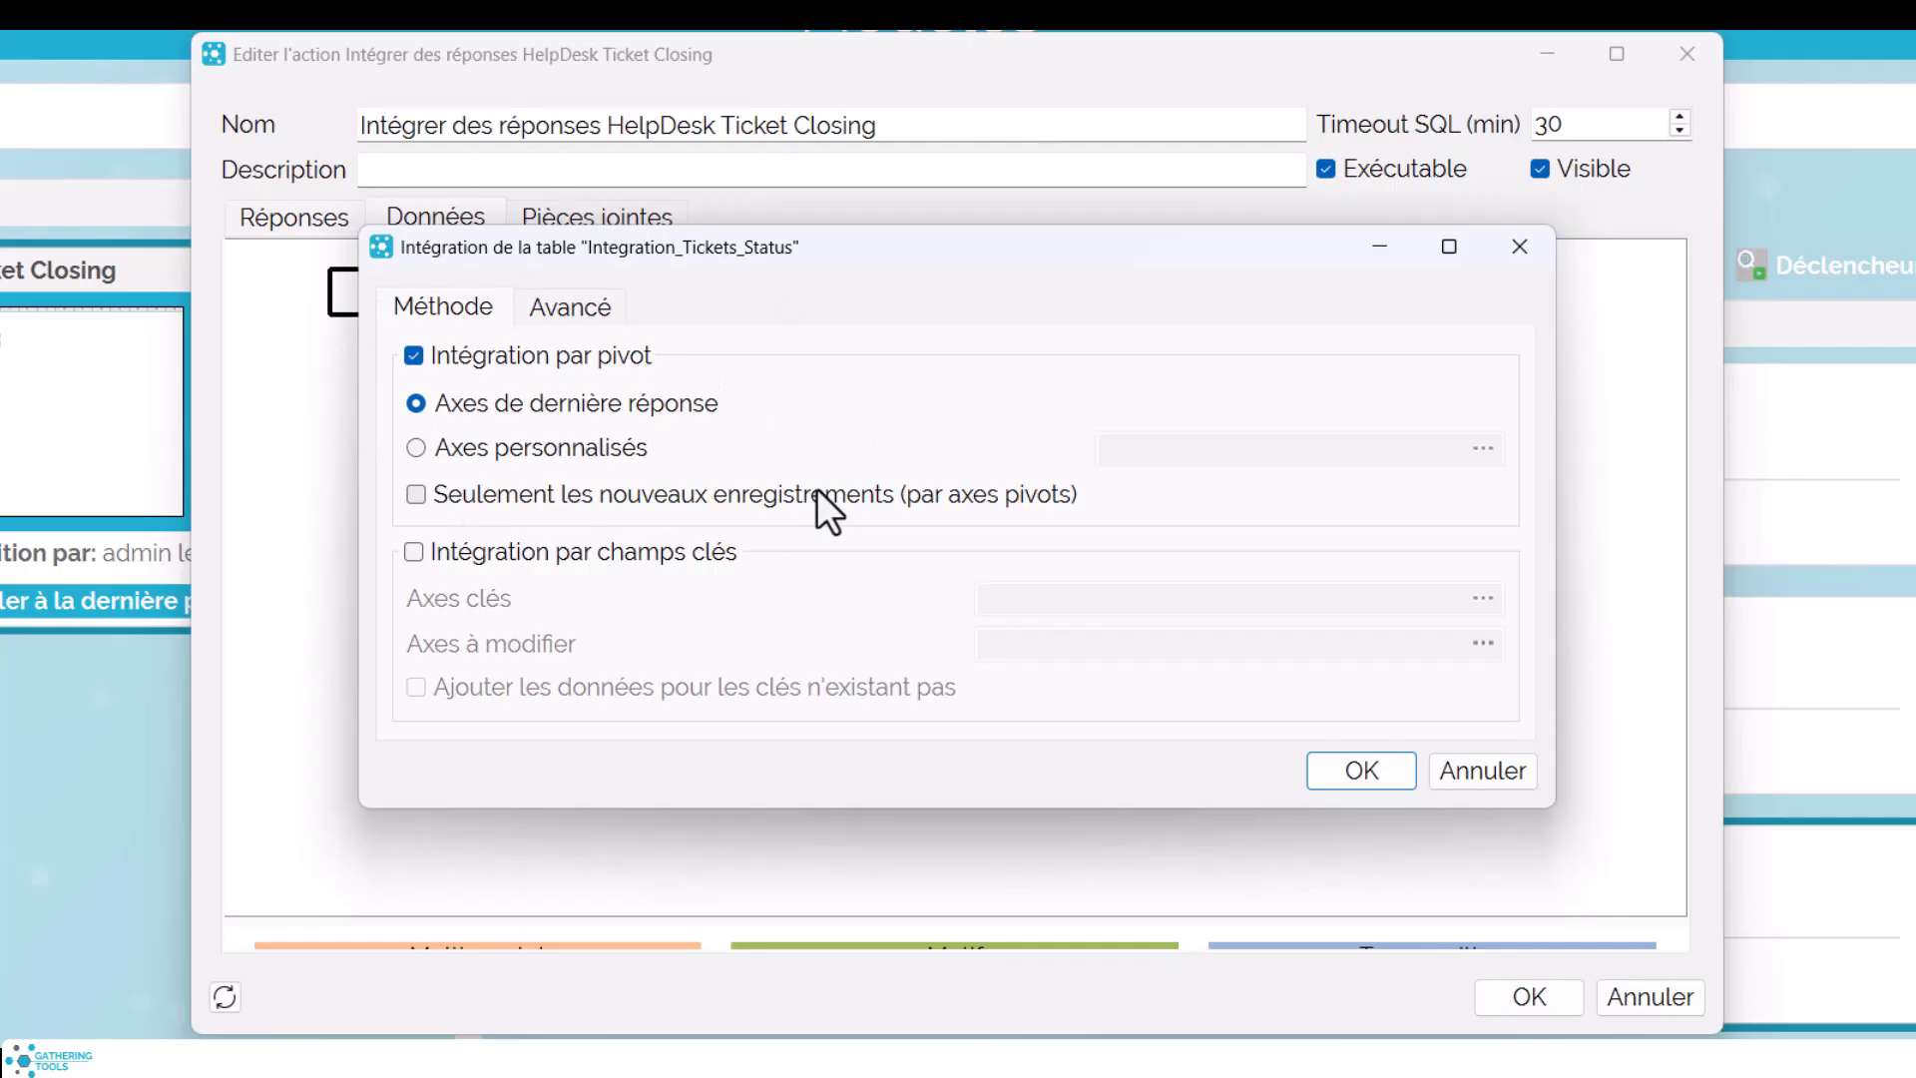
click(1506, 775)
click(1651, 997)
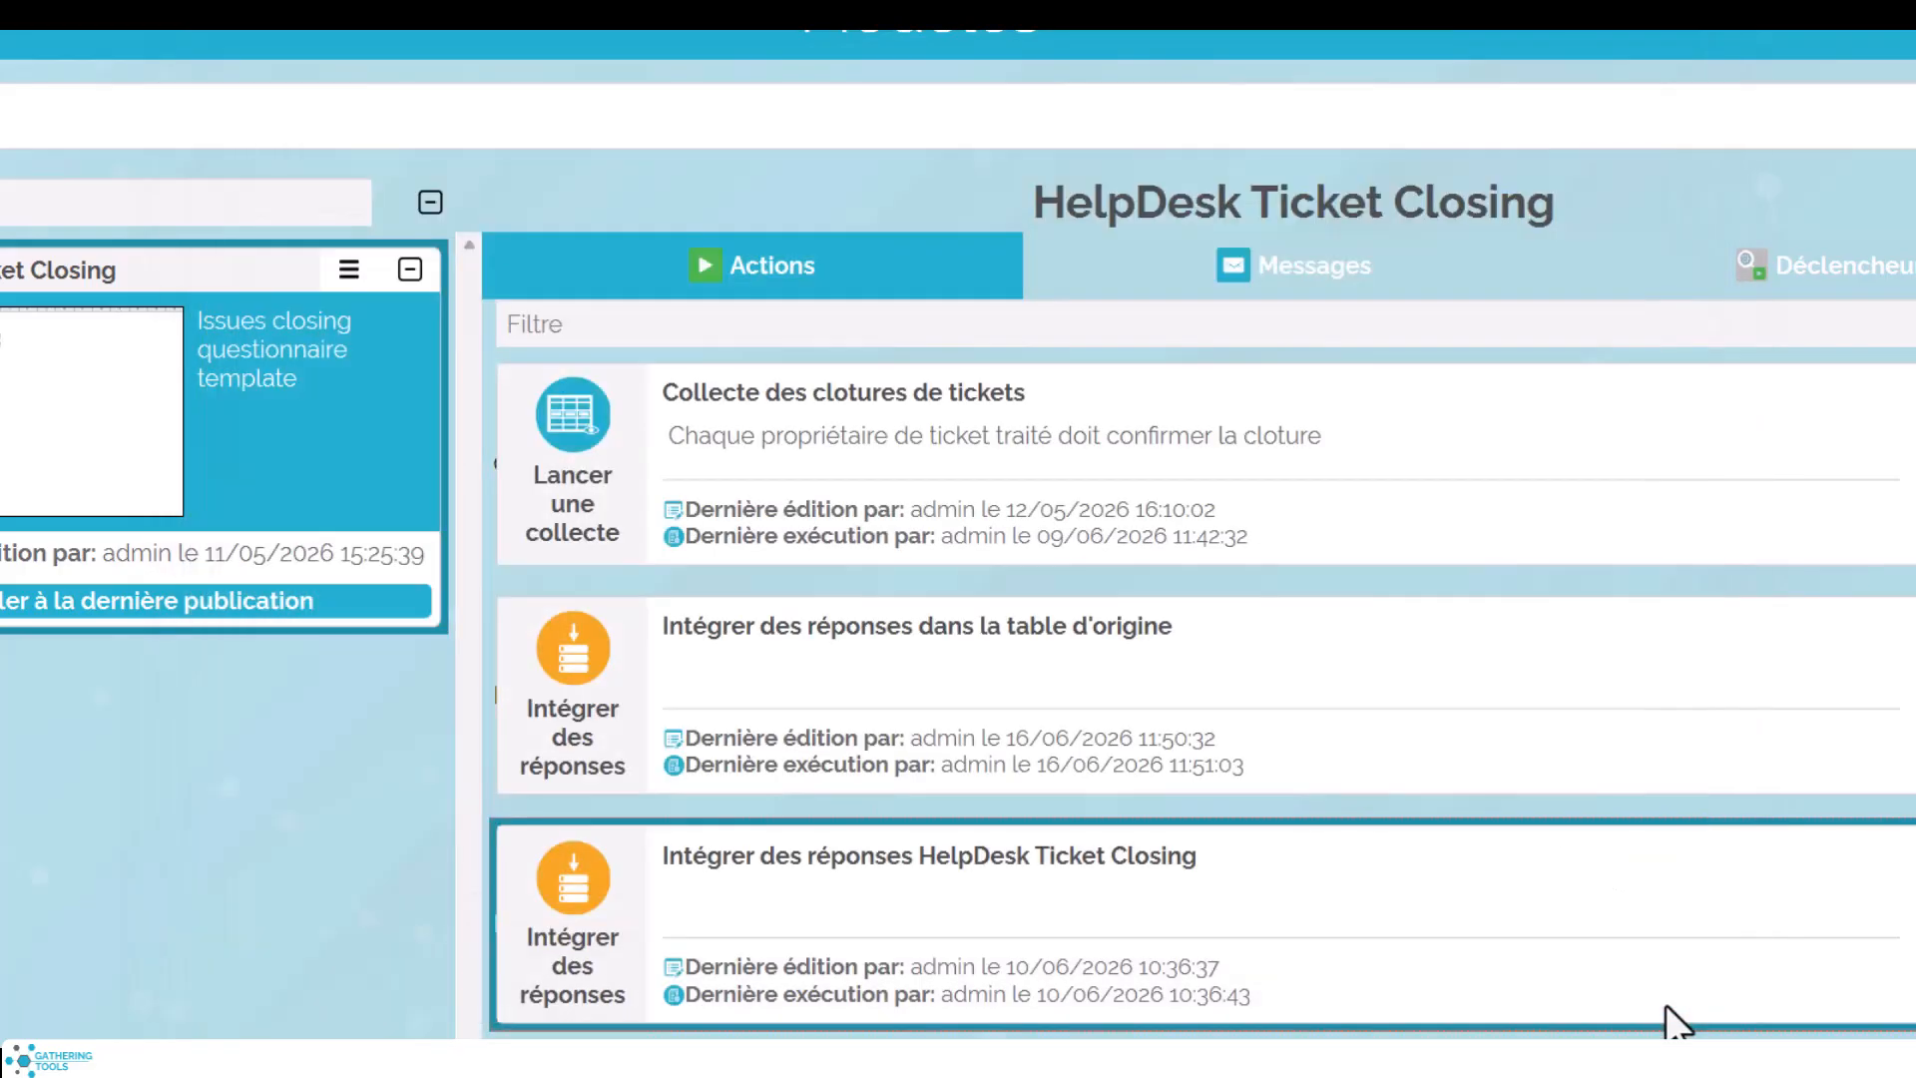
click(1185, 451)
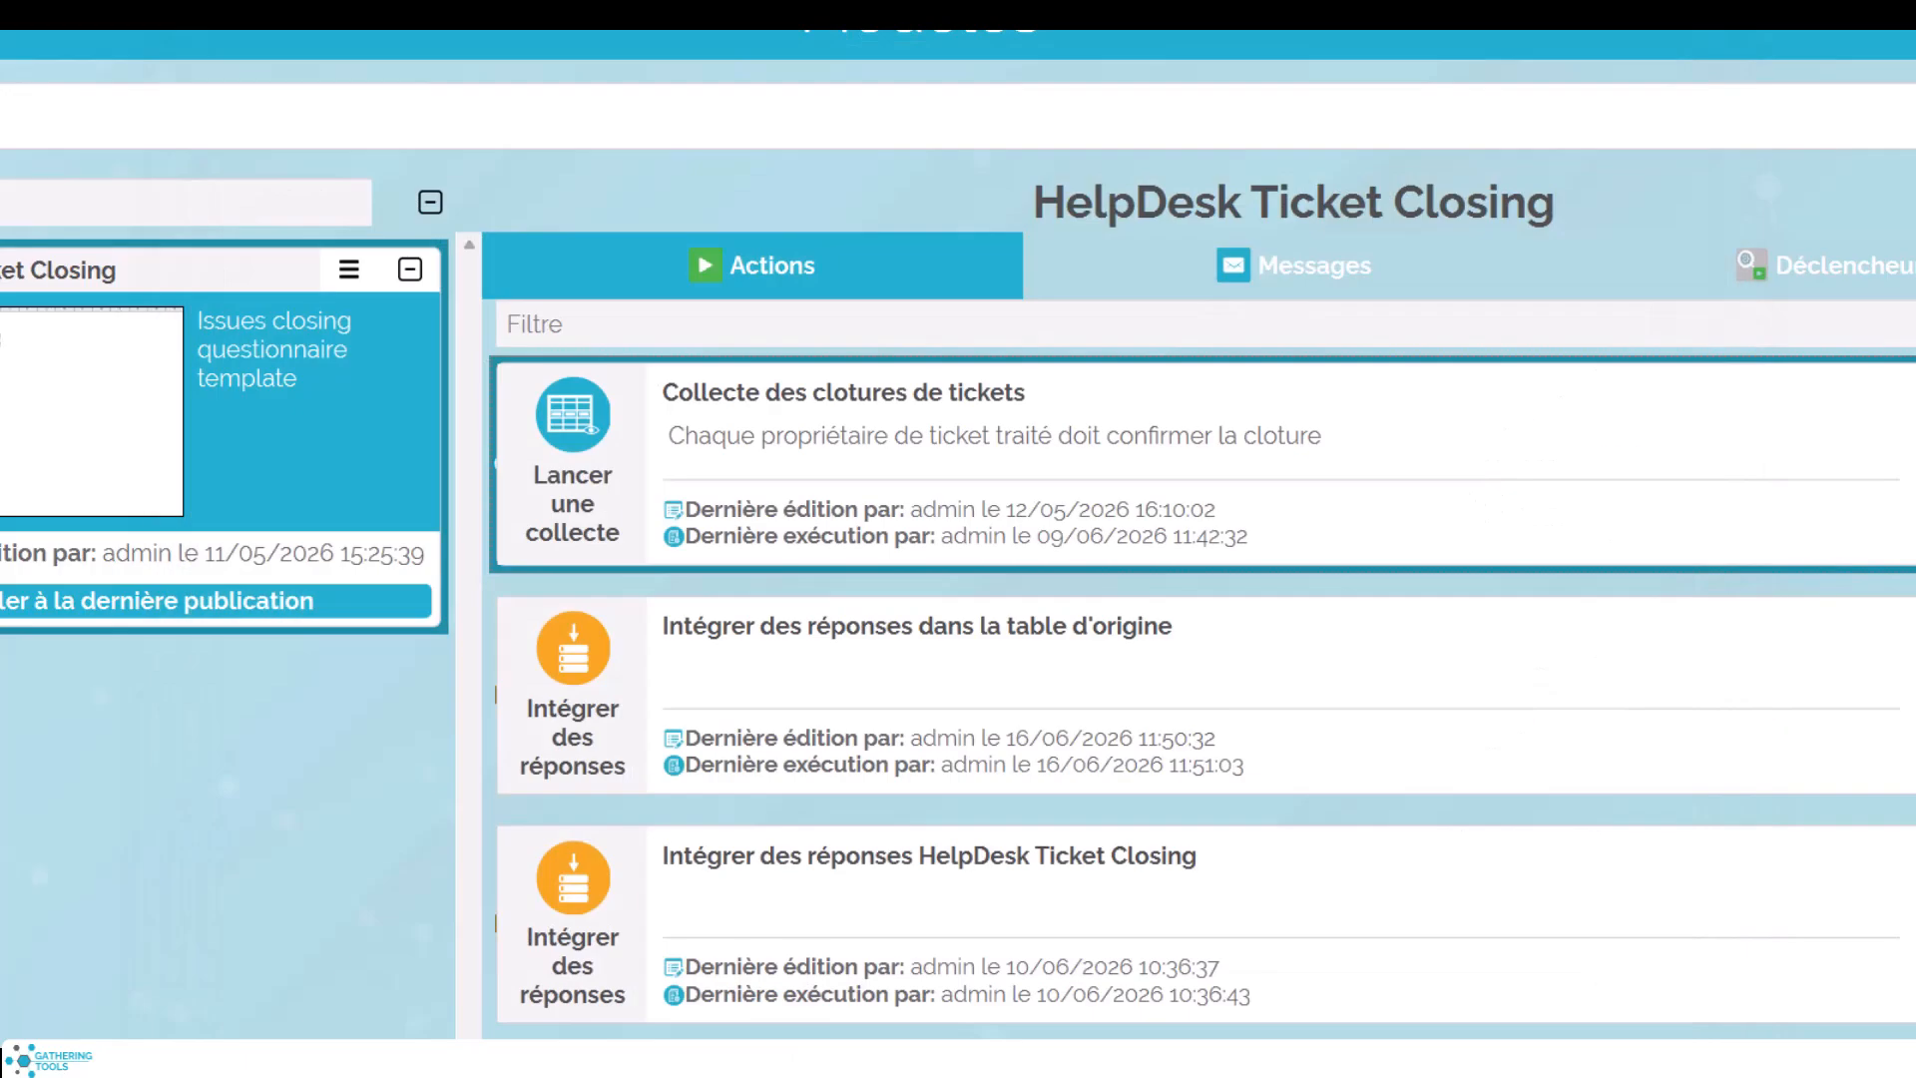
In the "Intégrer des réponses HelpDesk Ticket Closing" action, set the Integration_Tickets_Status pivot to custom axes with Ticket_Id and save the action.
double_click(1337, 898)
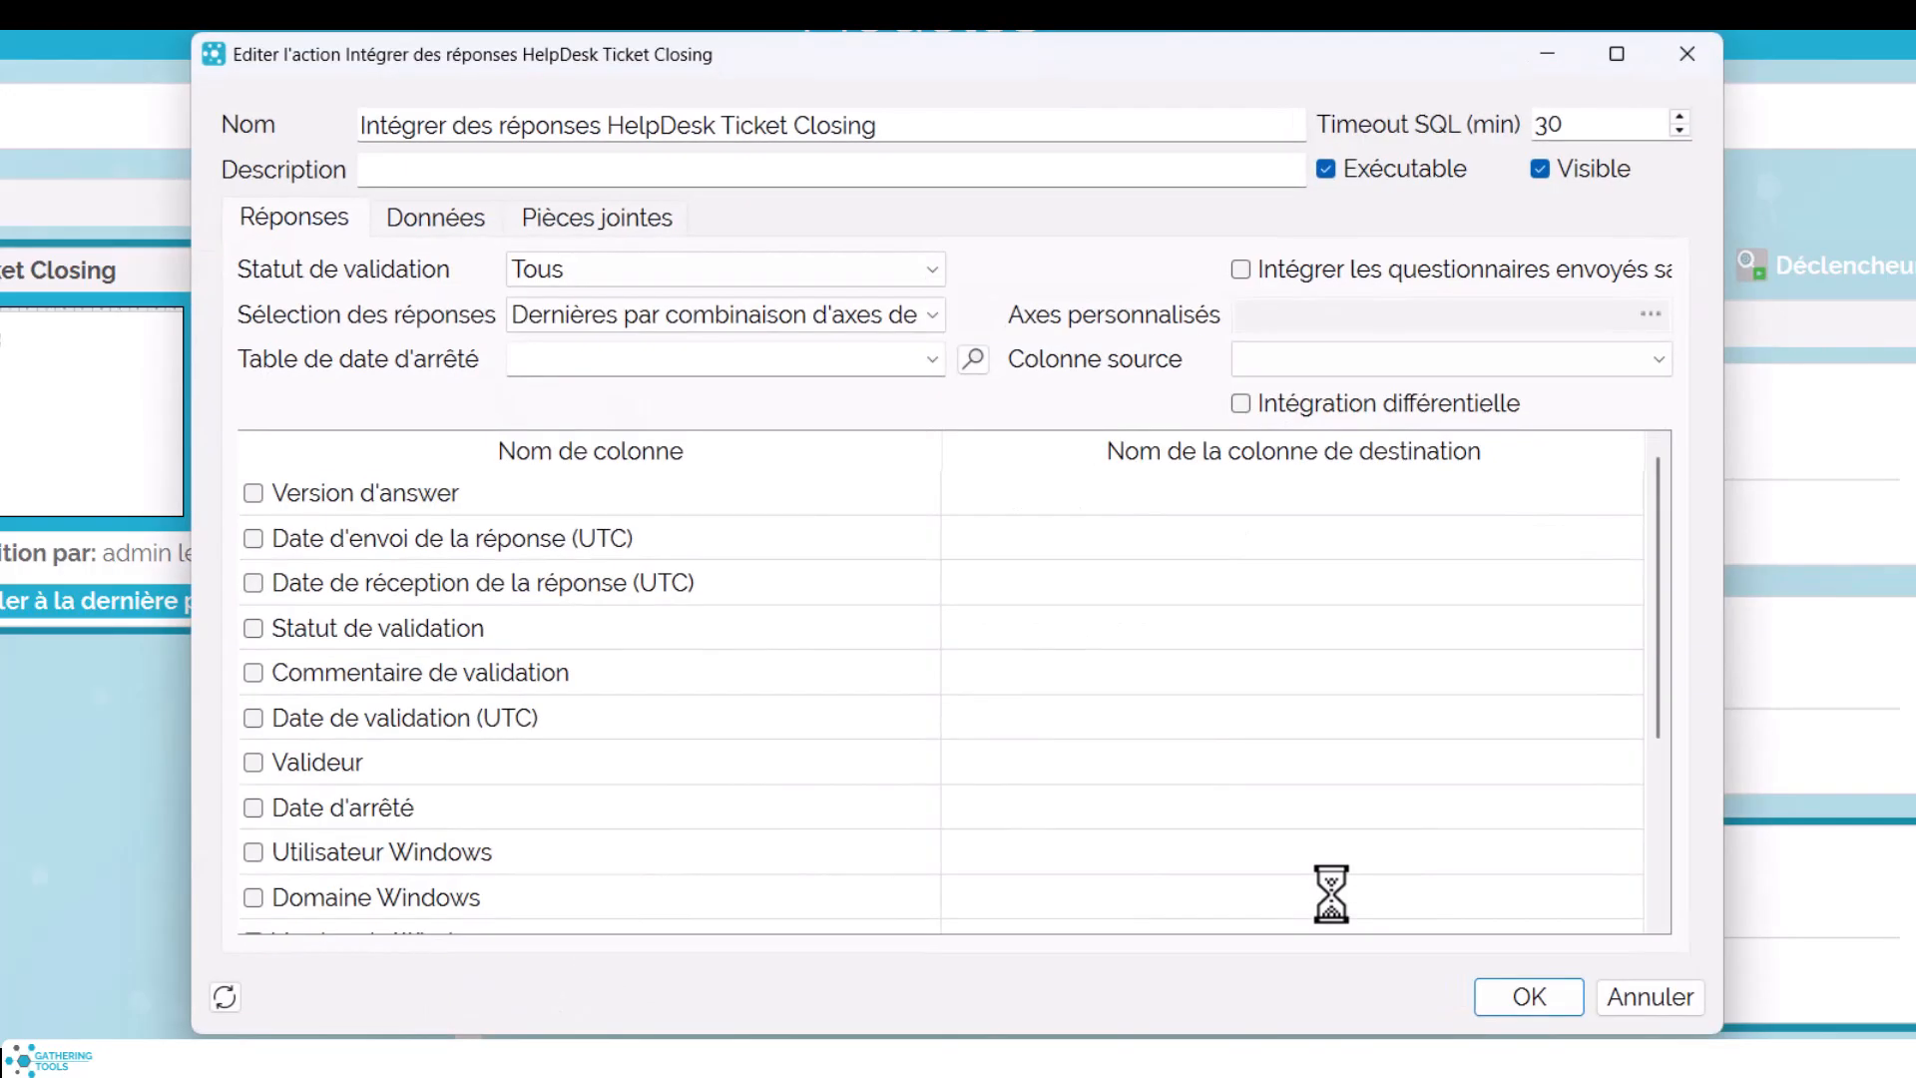
click(473, 222)
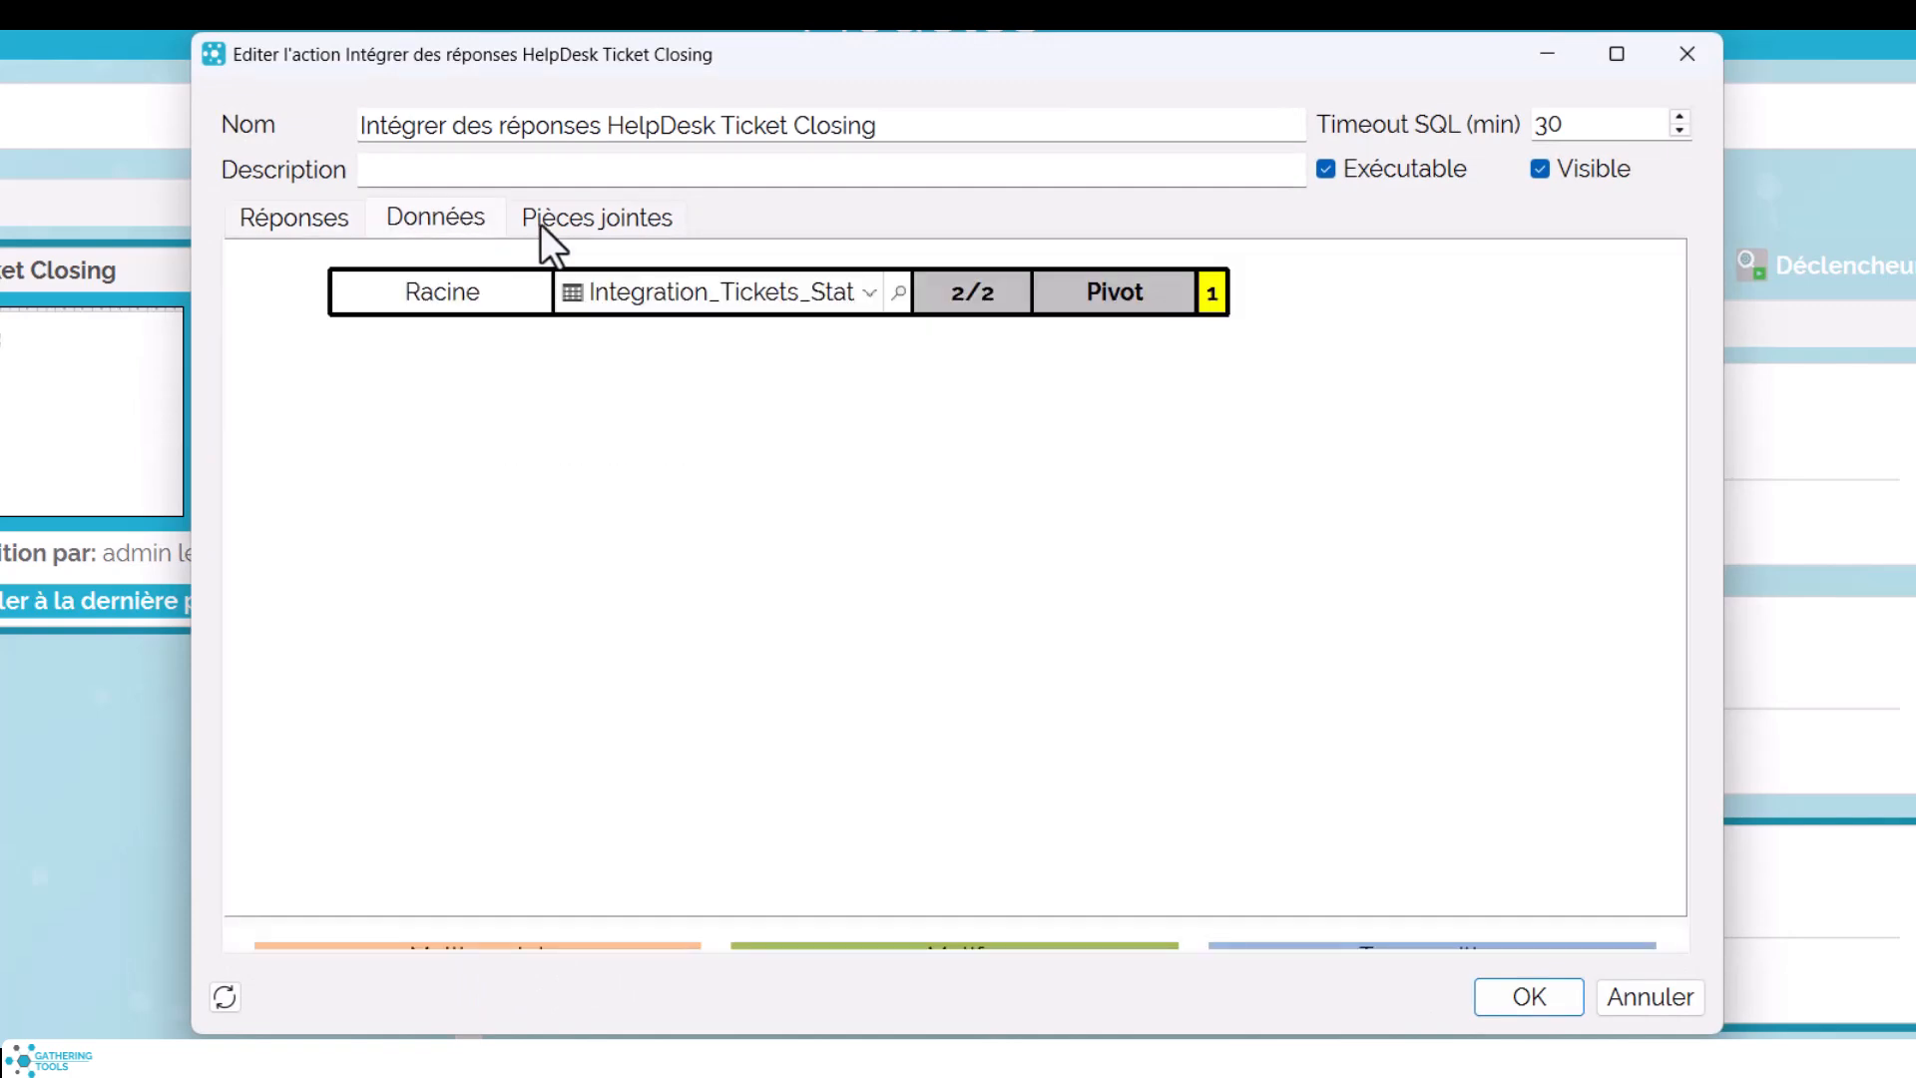
click(1126, 297)
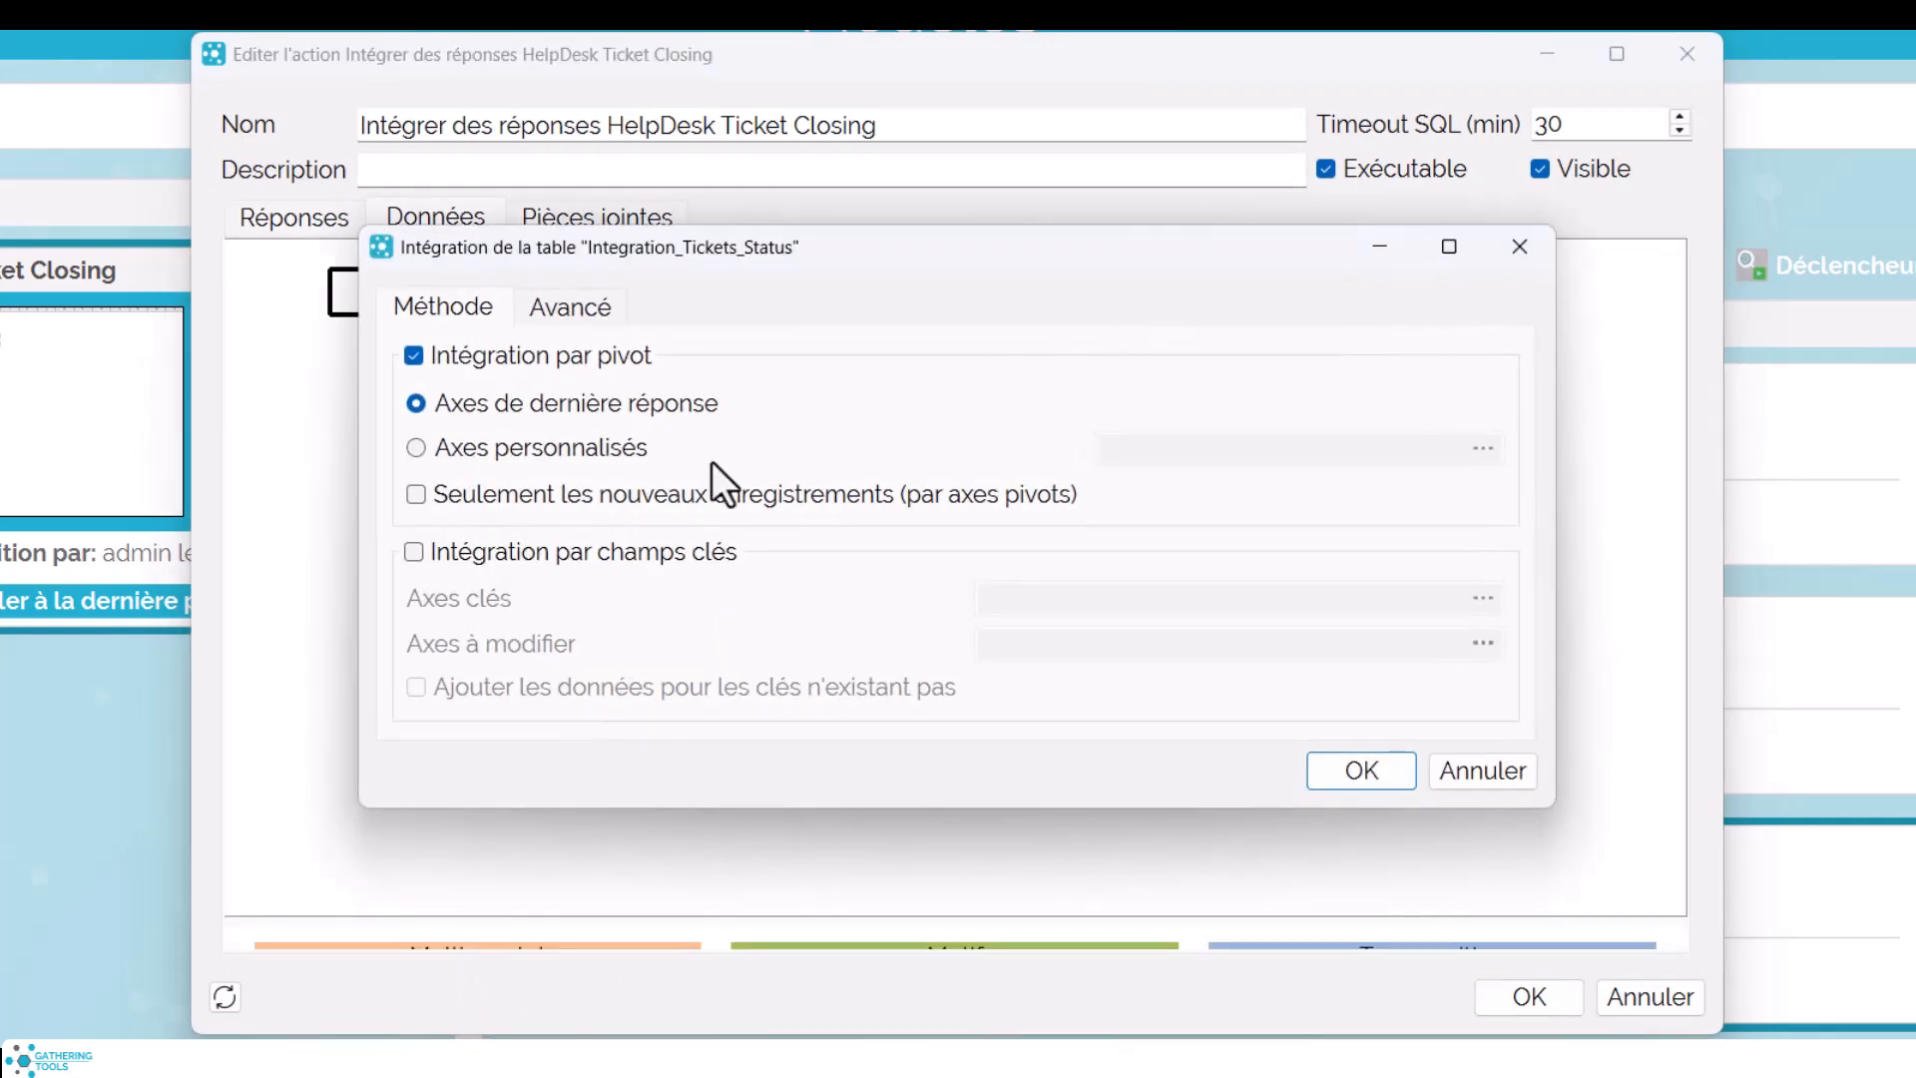
click(603, 453)
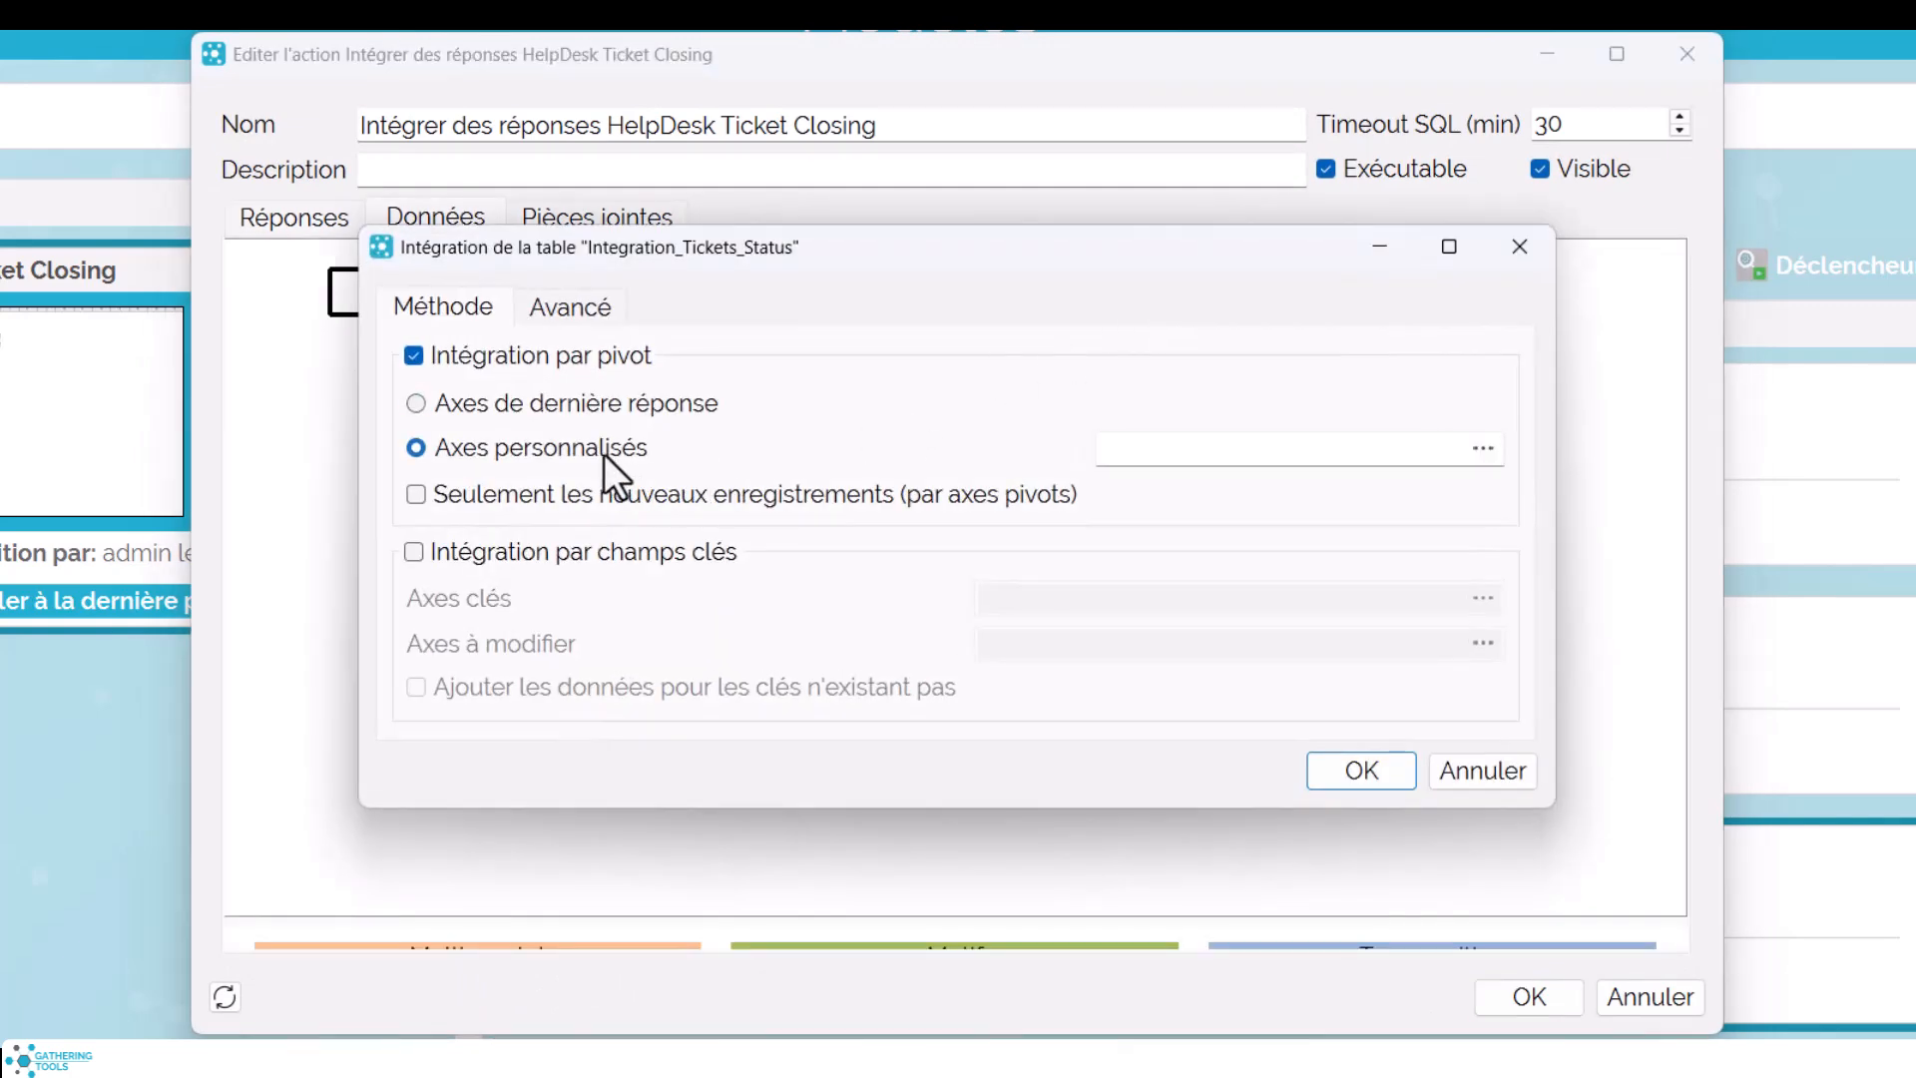
click(1485, 449)
click(692, 382)
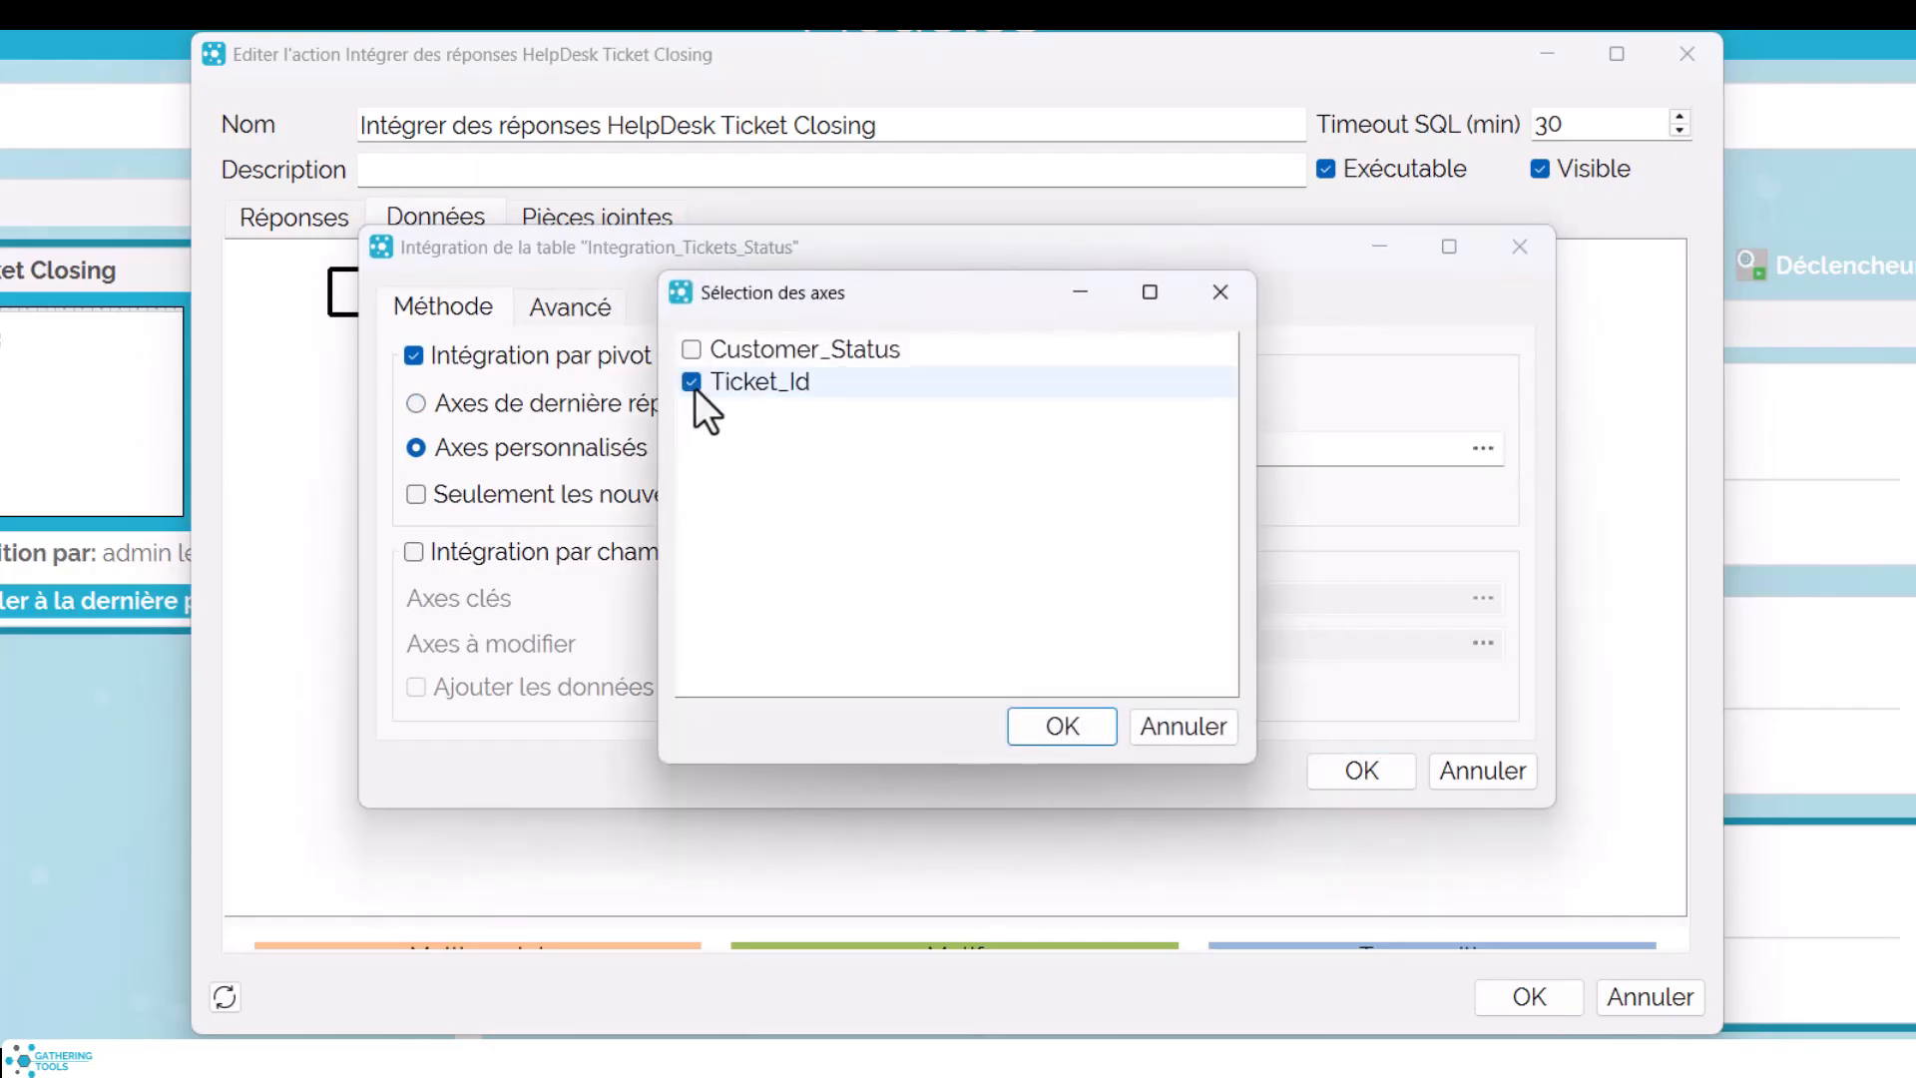
click(1058, 724)
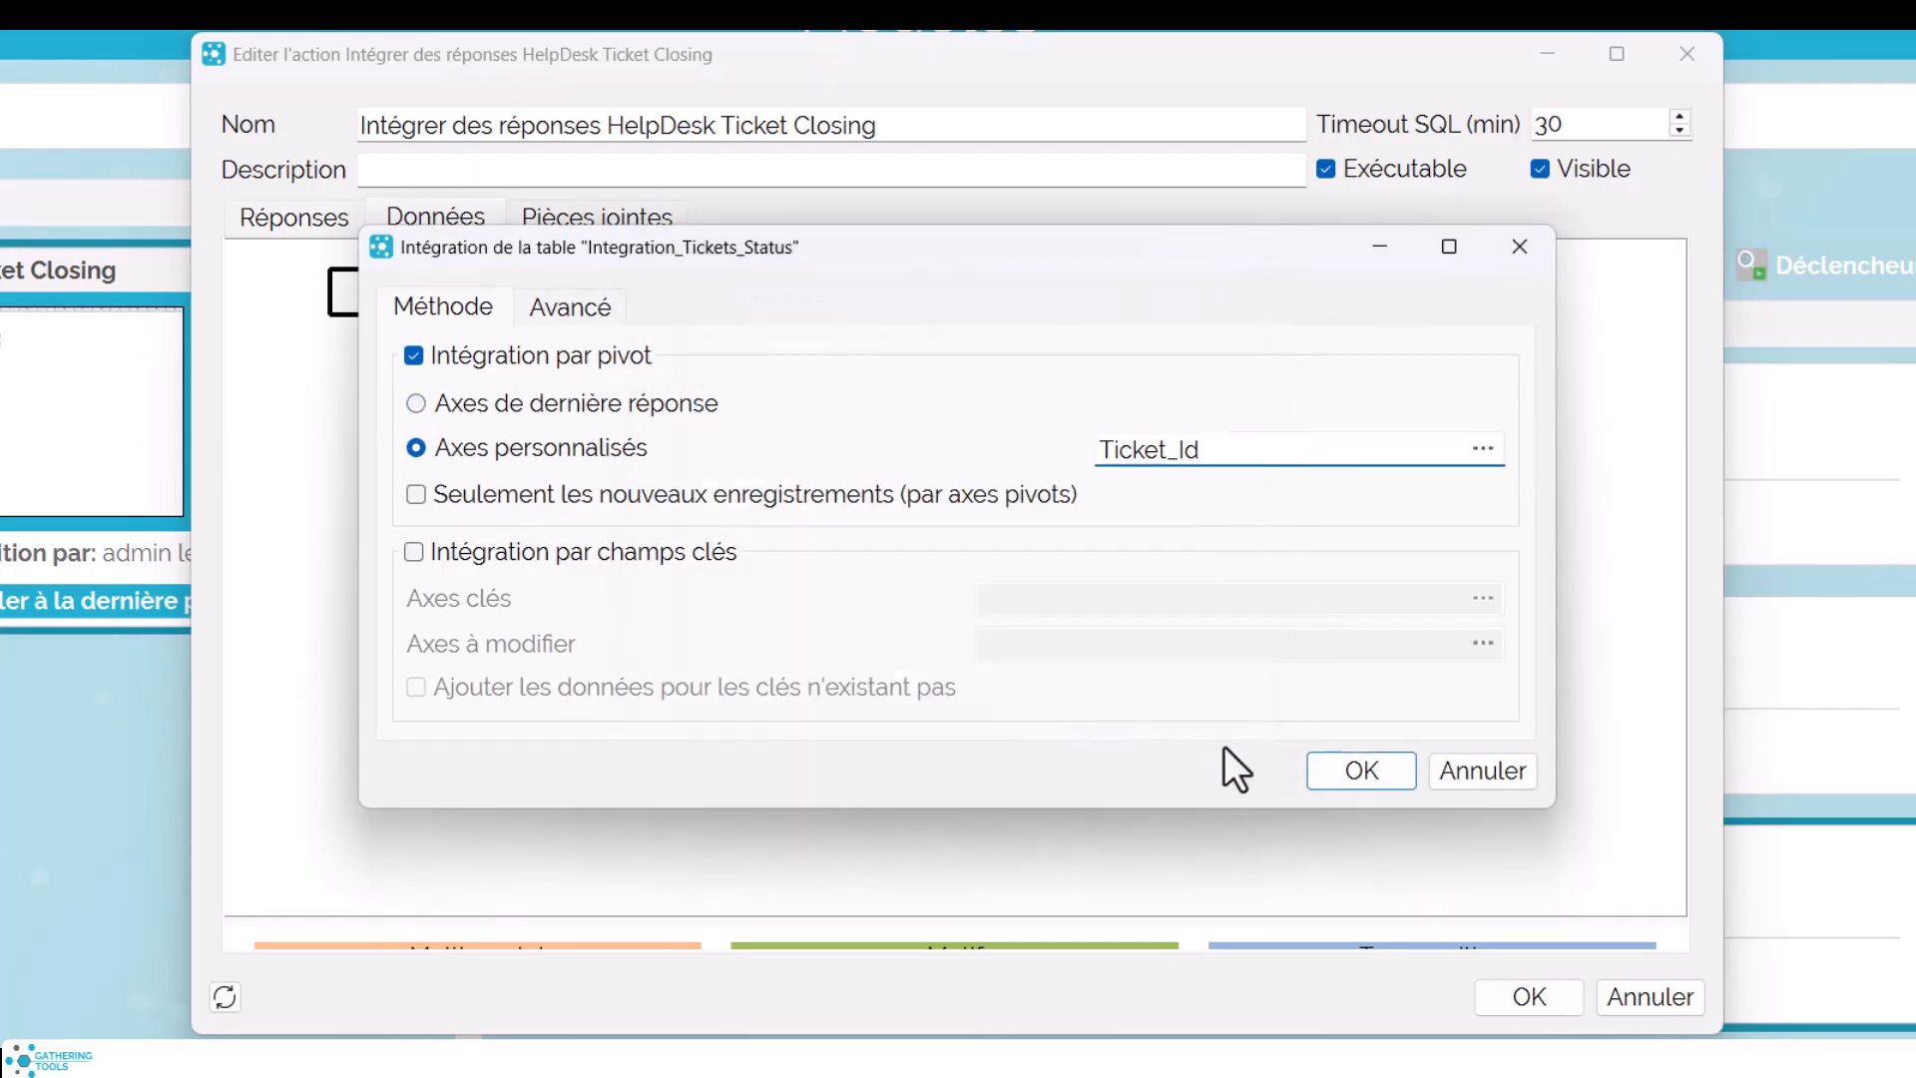
click(1357, 774)
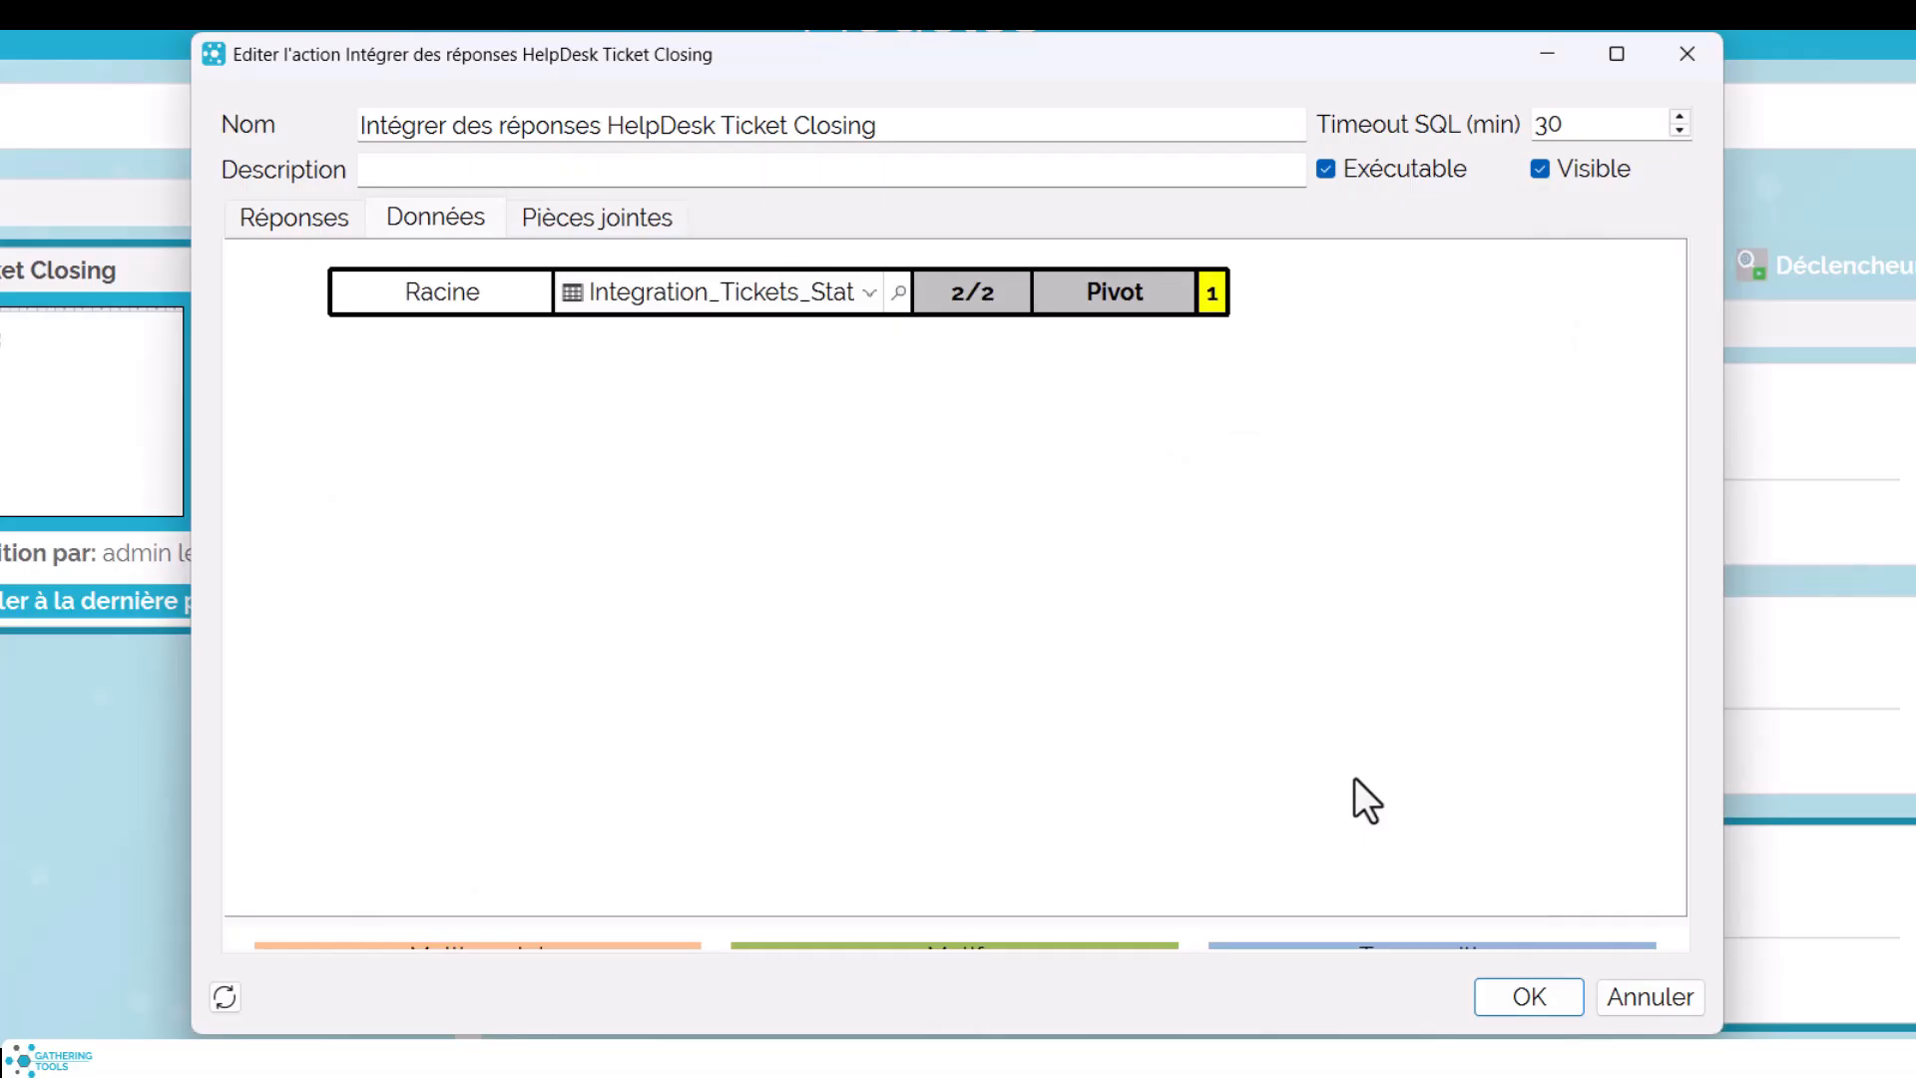
click(1529, 998)
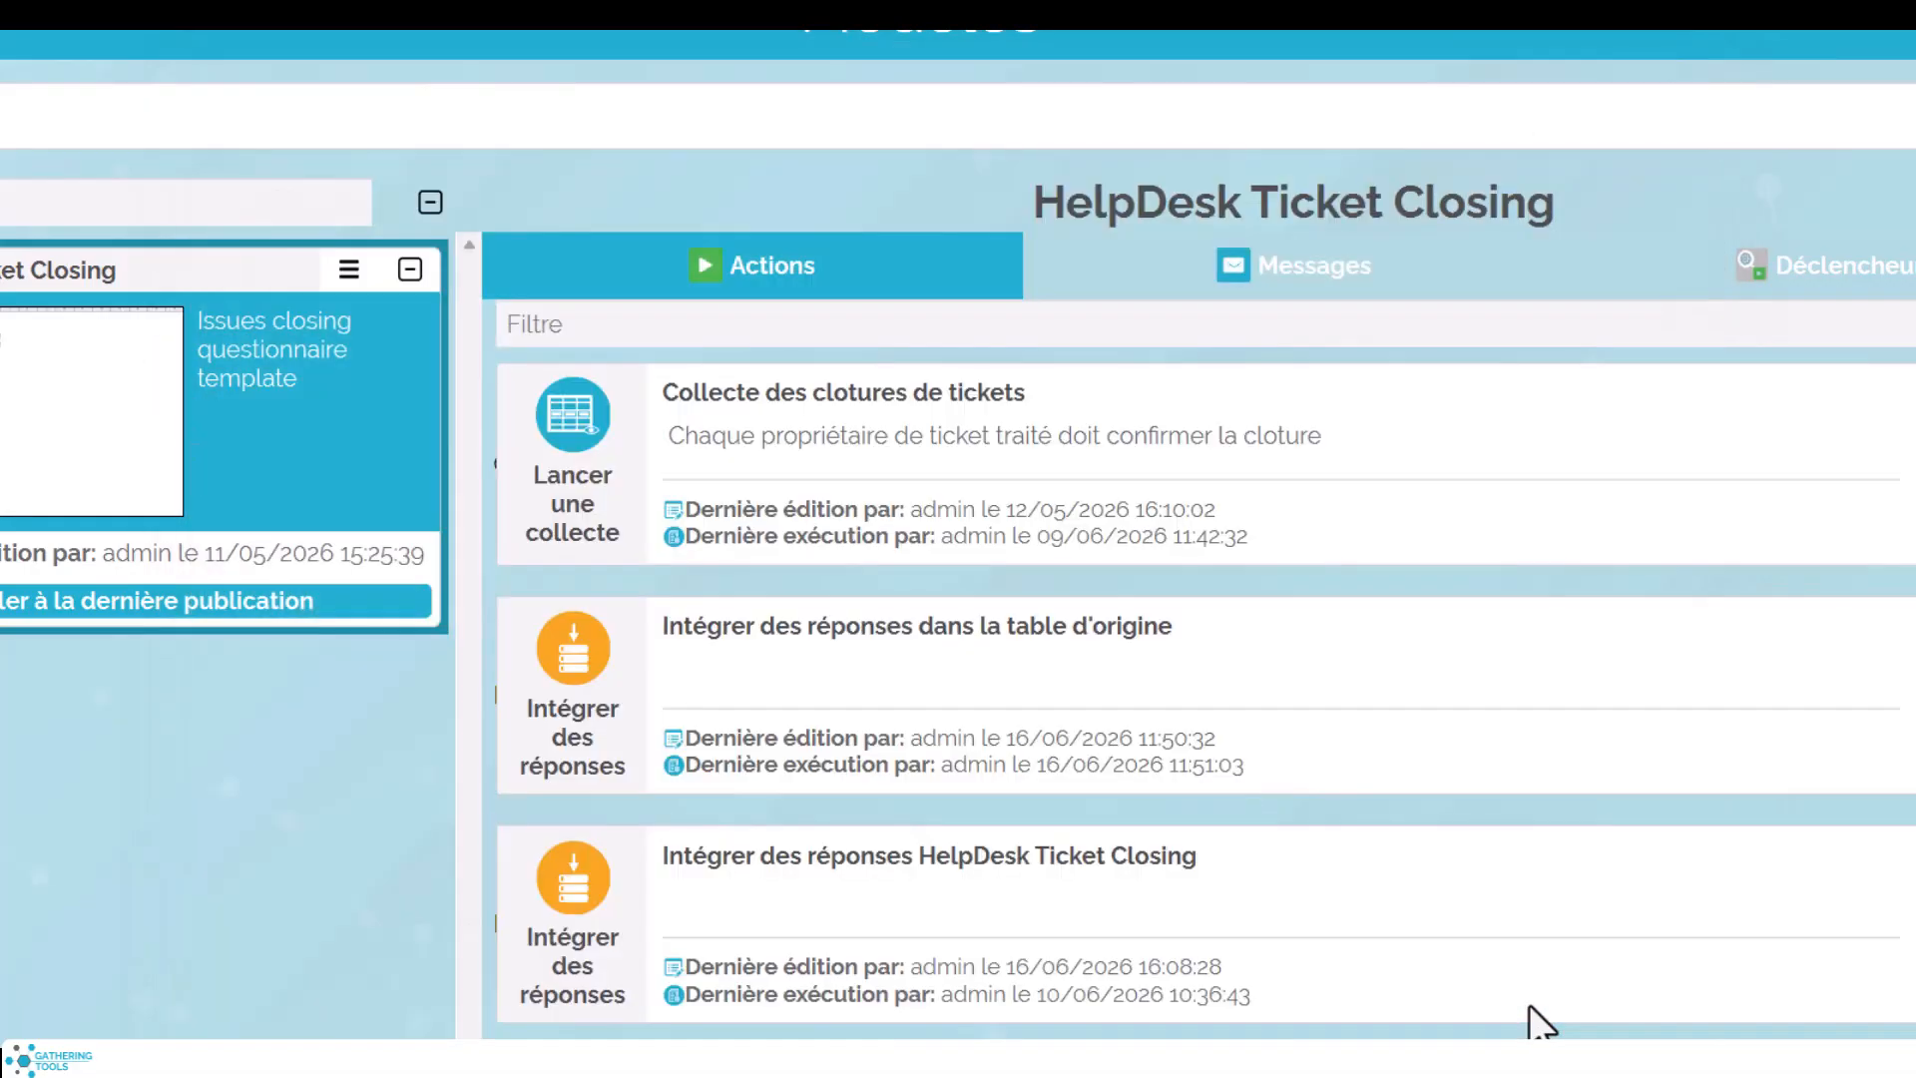